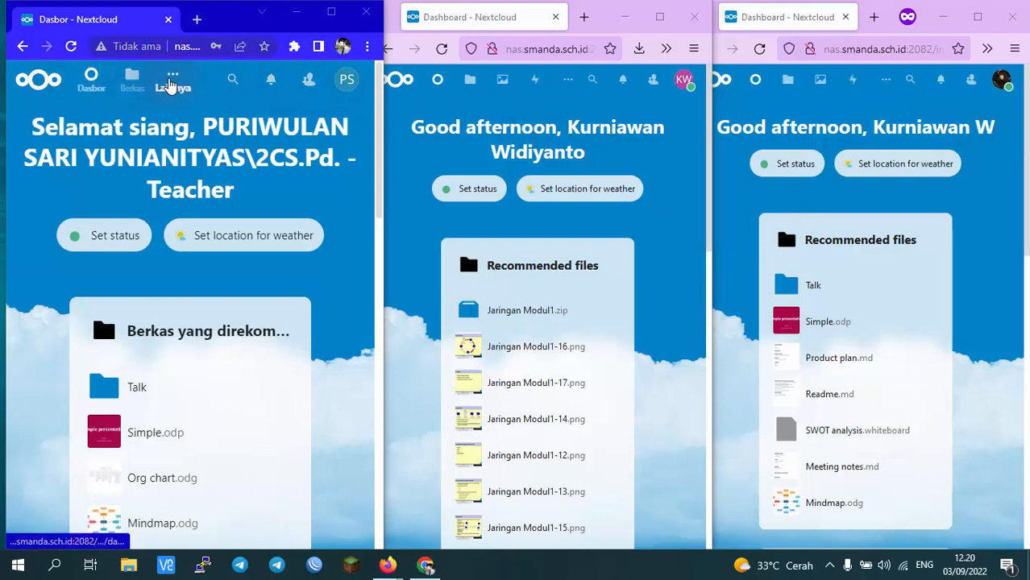
- Open the Kalender app in the teacher account's Nextcloud session
{"action": "left_click", "coordinate": [173, 83]}
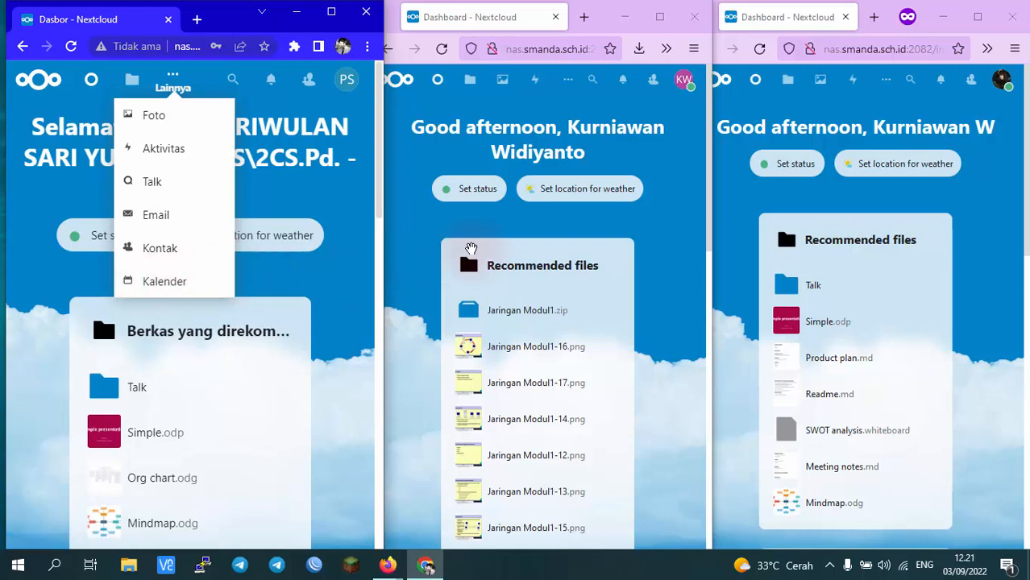
{"action": "left_click", "coordinate": [330, 269]}
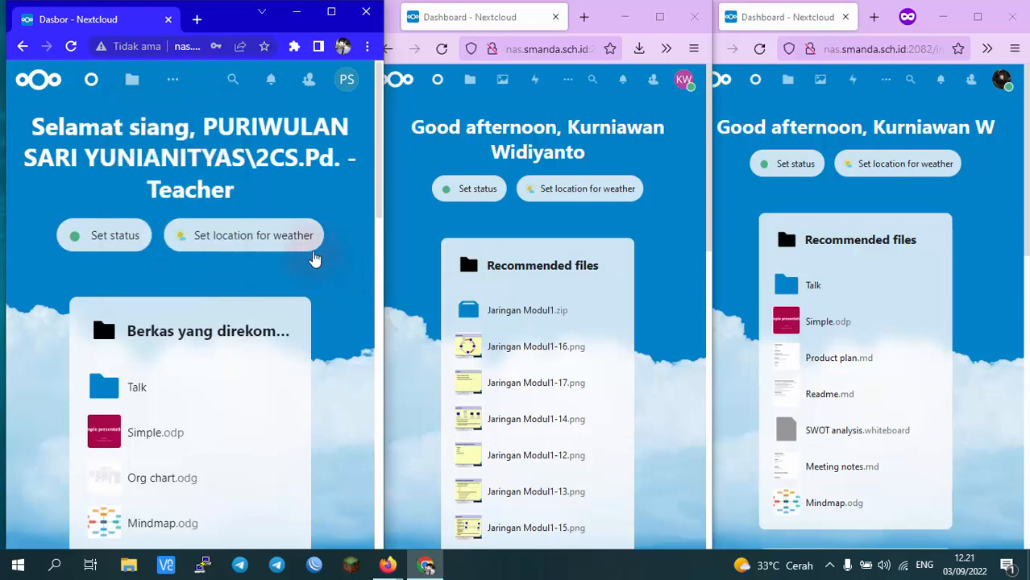
{"action": "scroll", "coordinate": [237, 304], "scroll_direction": "down", "scroll_amount": 10}
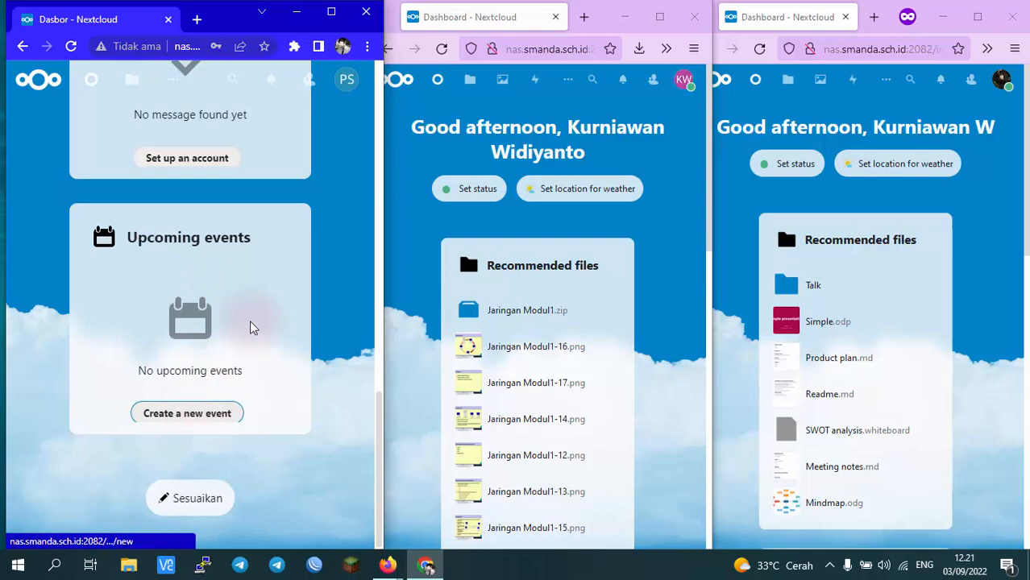
{"action": "scroll", "coordinate": [212, 287], "scroll_direction": "up", "scroll_amount": 10}
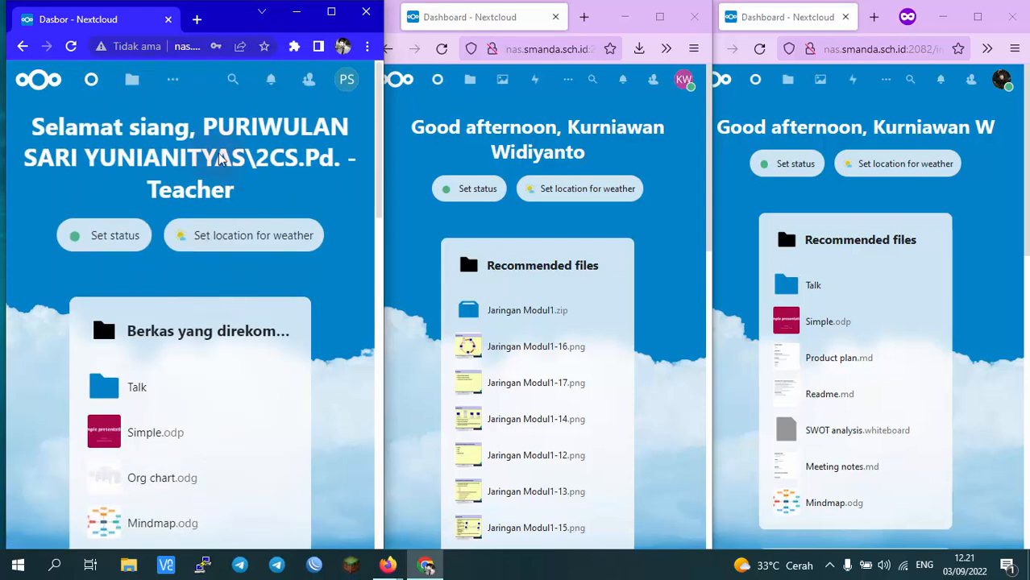
{"action": "left_click", "coordinate": [171, 77]}
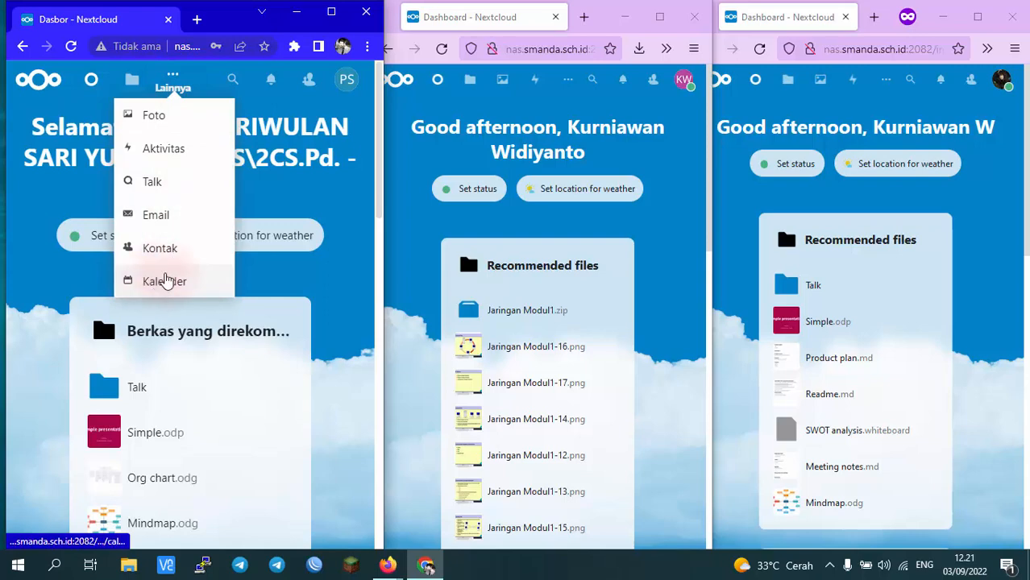
{"action": "left_click", "coordinate": [166, 282]}
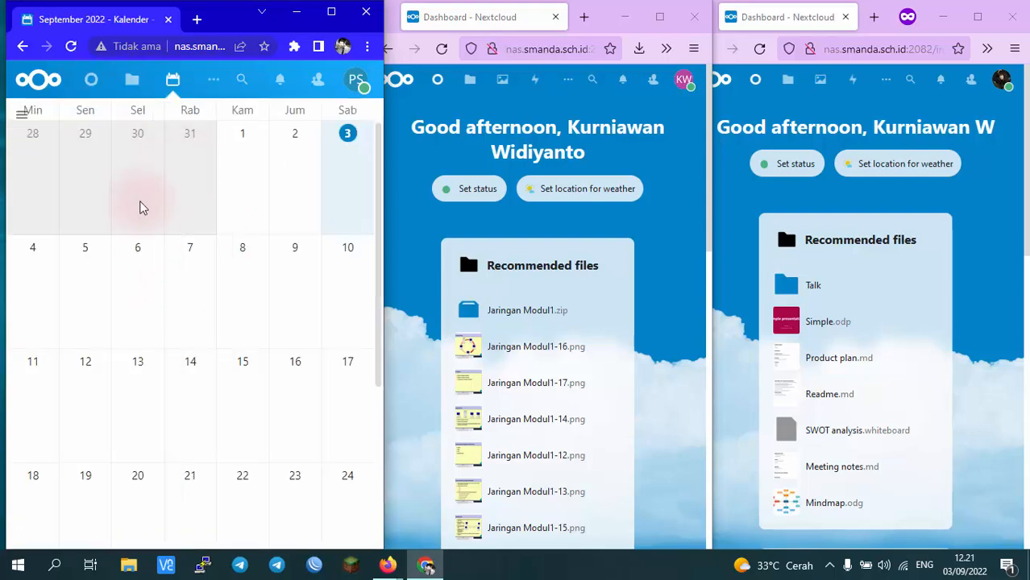
- Examine the September 2022 month grid, the list of shared calendars and the available calendar view modes
{"action": "scroll", "coordinate": [179, 251], "scroll_direction": "down", "scroll_amount": 3}
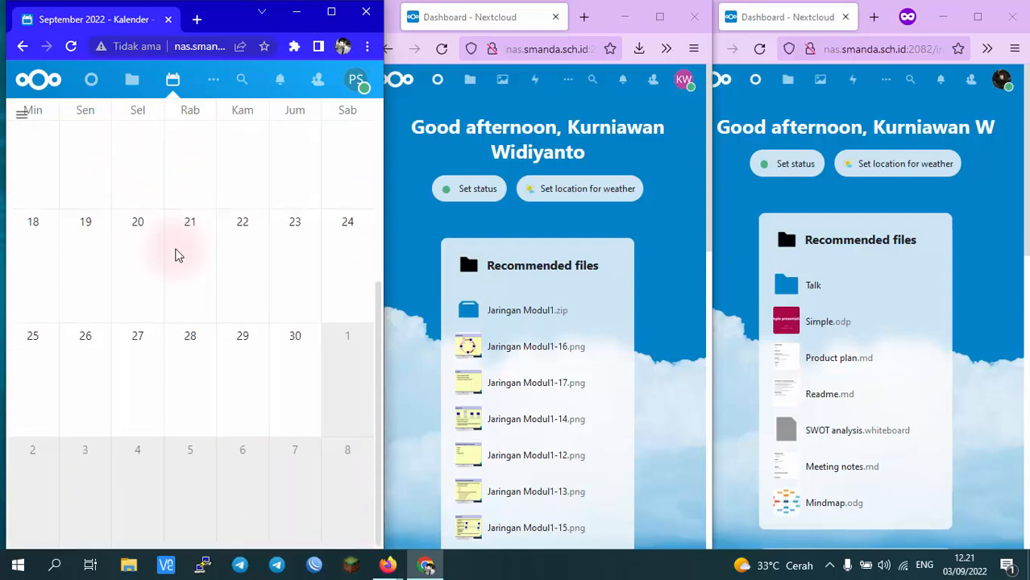
{"action": "scroll", "coordinate": [175, 253], "scroll_direction": "up", "scroll_amount": 3}
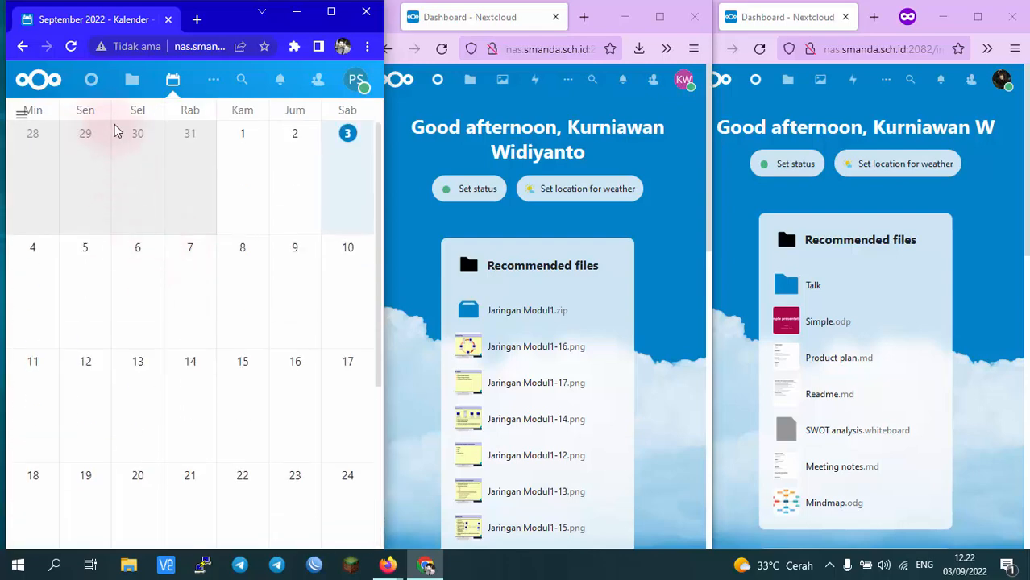
{"action": "scroll", "coordinate": [150, 242], "scroll_direction": "down", "scroll_amount": 3}
{"action": "scroll", "coordinate": [173, 281], "scroll_direction": "up", "scroll_amount": 2}
{"action": "scroll", "coordinate": [172, 281], "scroll_direction": "up", "scroll_amount": 1}
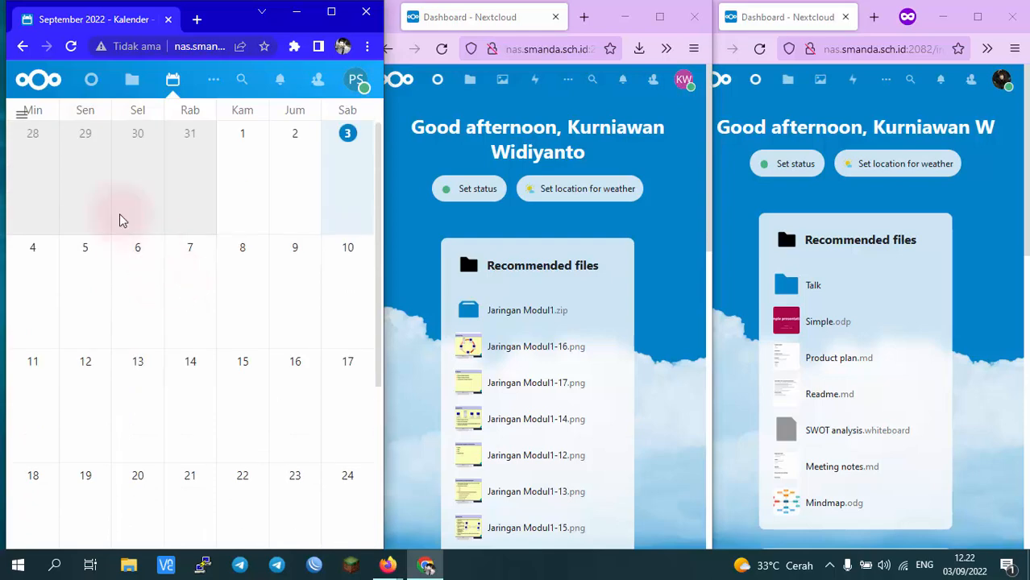
{"action": "left_click", "coordinate": [22, 114]}
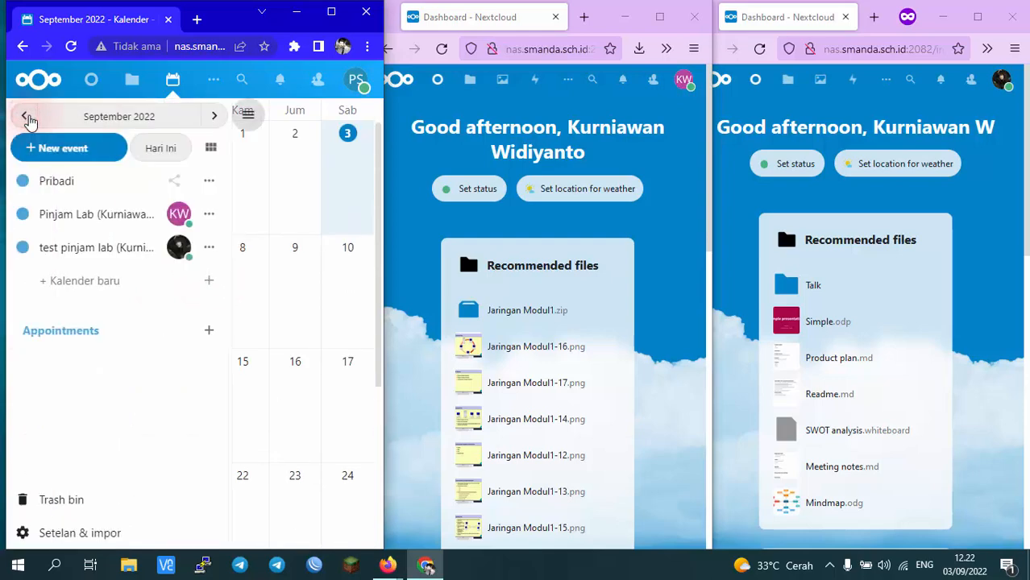
{"action": "left_click", "coordinate": [211, 148]}
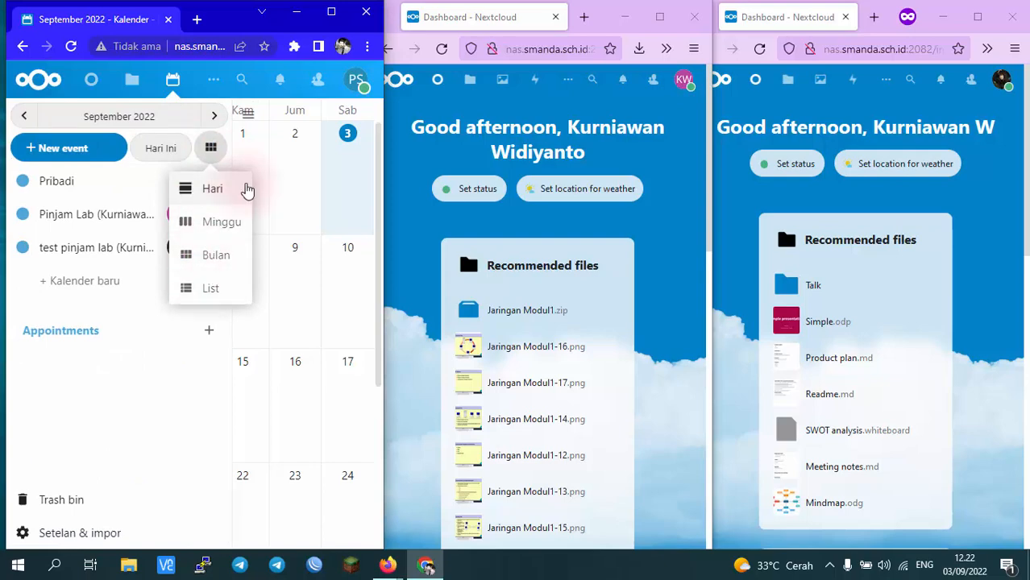
{"action": "left_click", "coordinate": [247, 118]}
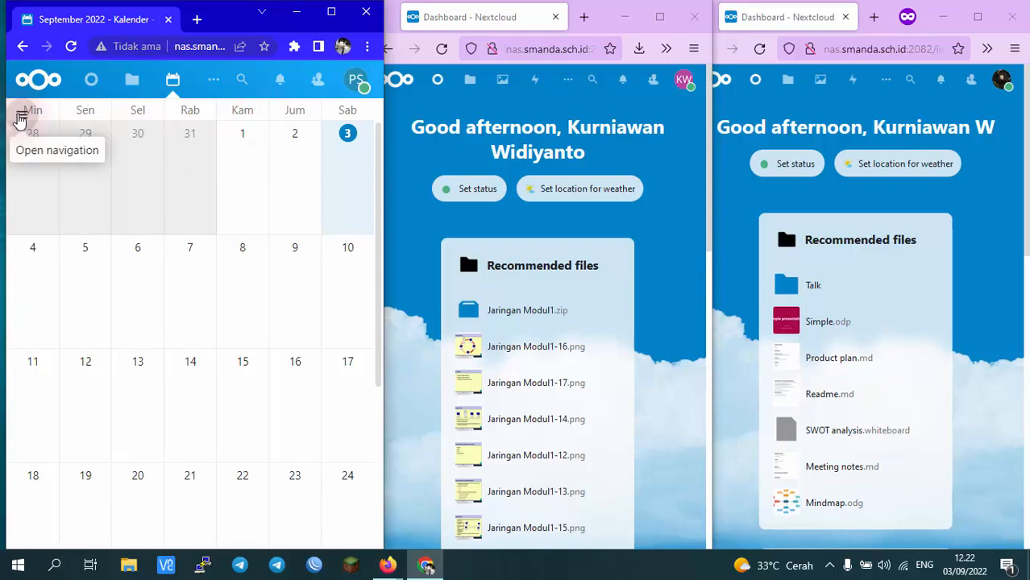
{"action": "left_click", "coordinate": [22, 120]}
{"action": "left_click", "coordinate": [240, 118]}
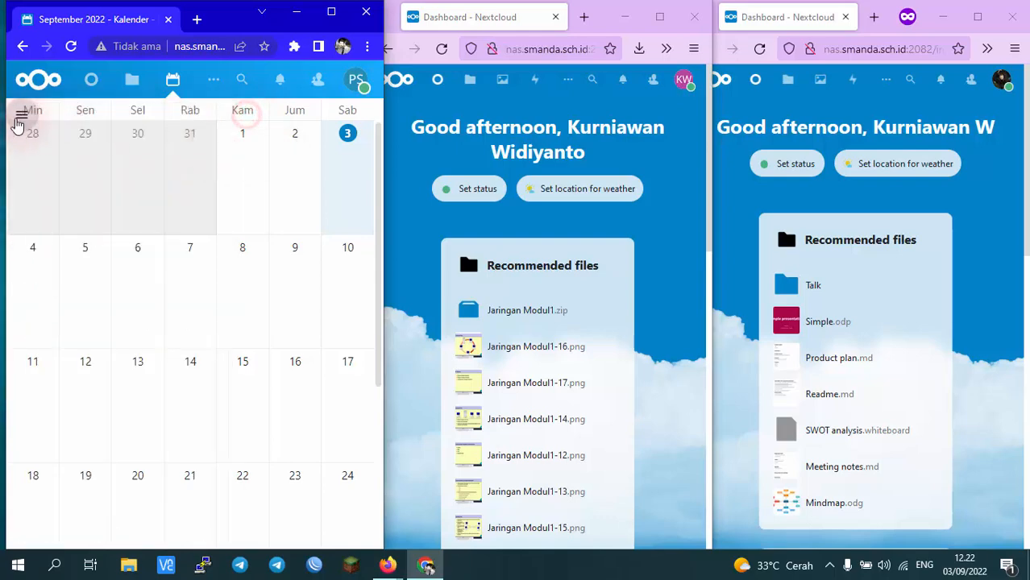
- Switch the calendar to the day view (Hari) and hide the navigation sidebar
{"action": "left_click", "coordinate": [21, 119]}
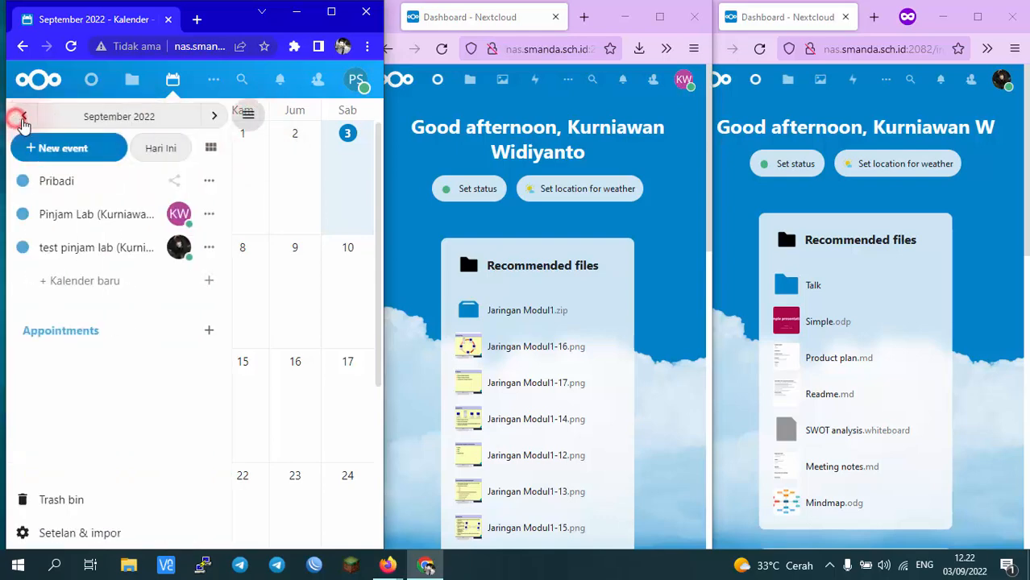
{"action": "left_click", "coordinate": [211, 149]}
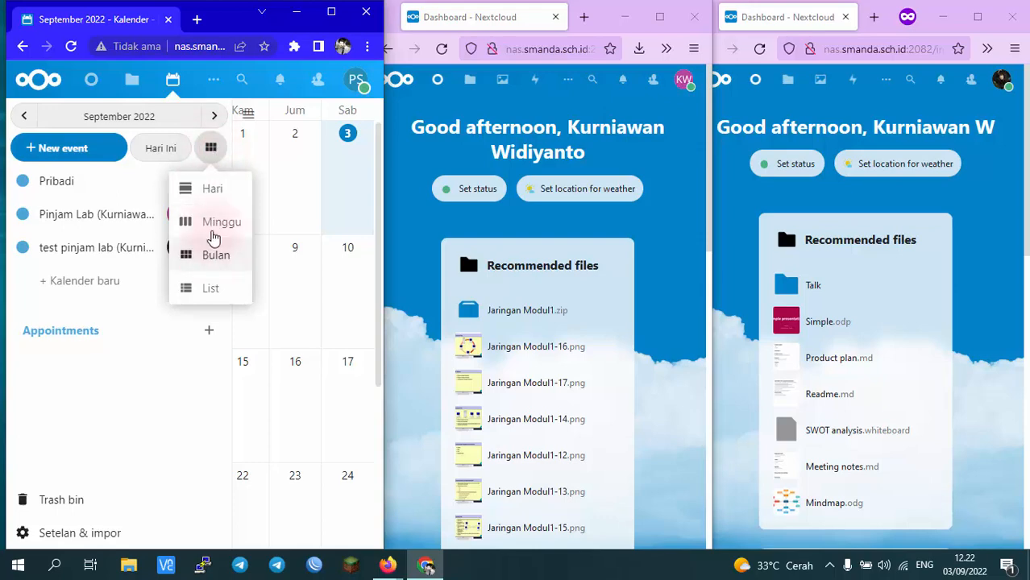
{"action": "left_click", "coordinate": [215, 192]}
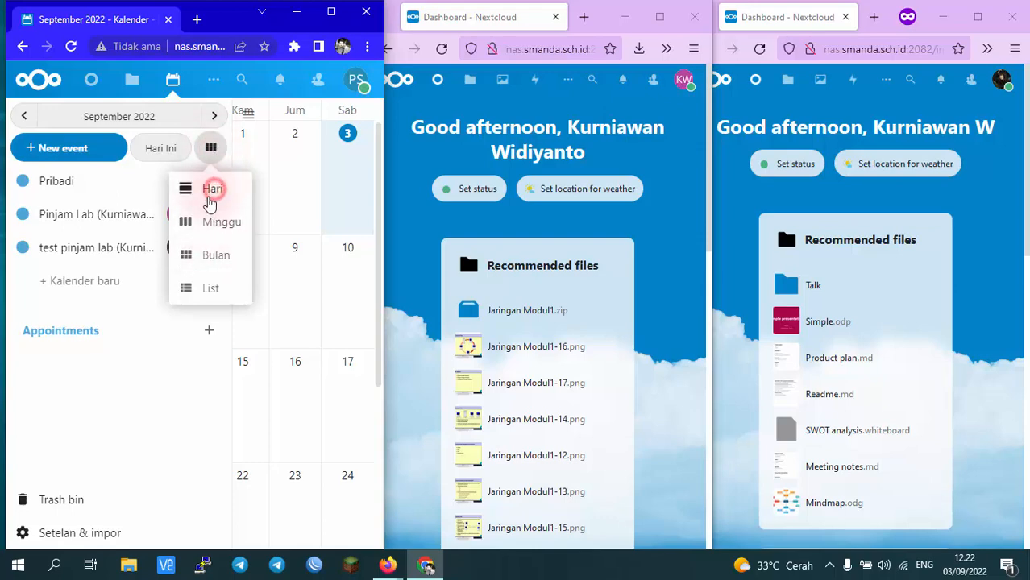
{"action": "left_click", "coordinate": [246, 115]}
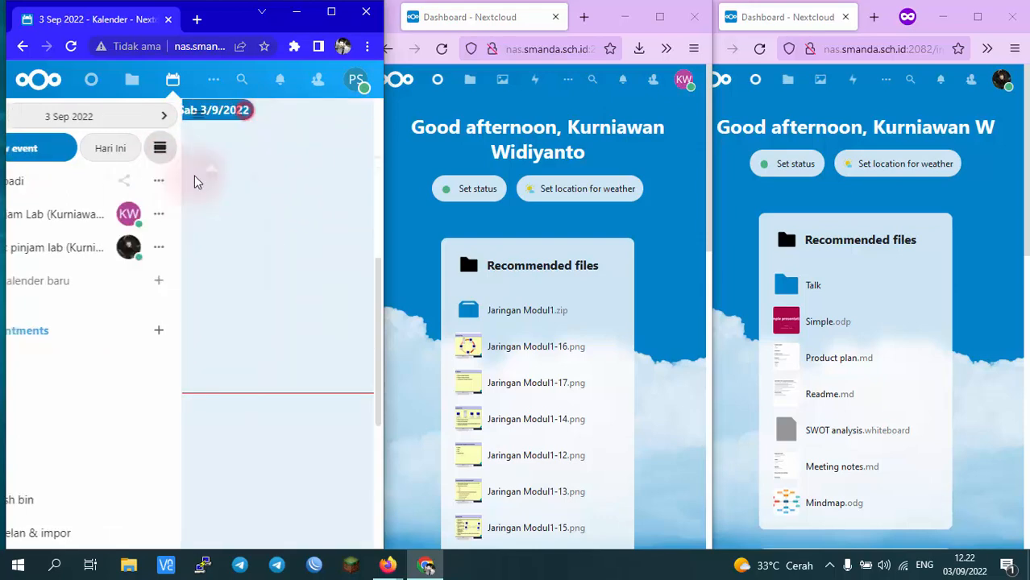
- Switch the calendar back to the month view (Bulan) and hide the navigation sidebar
{"action": "left_click", "coordinate": [19, 114]}
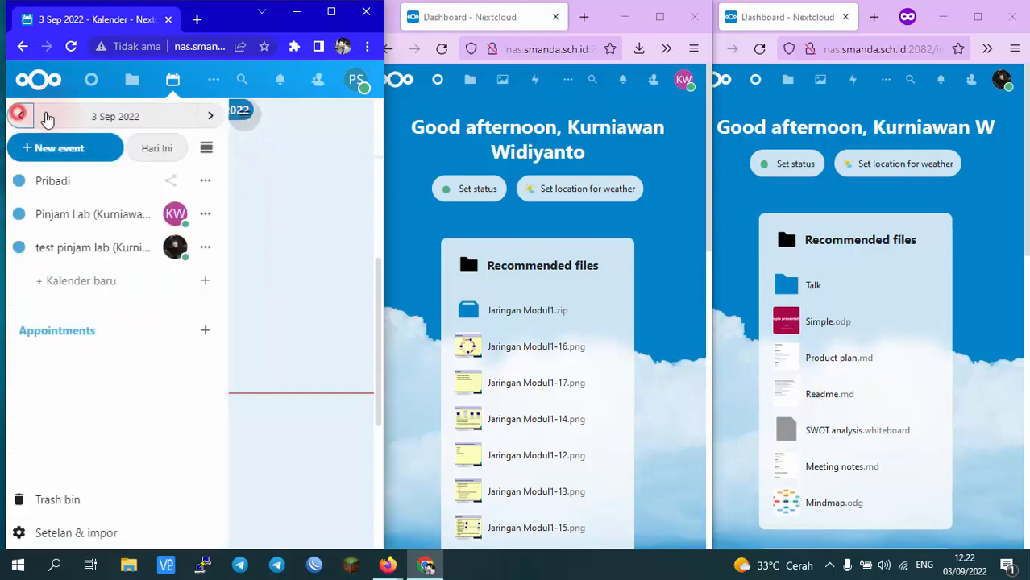
{"action": "left_click", "coordinate": [210, 147]}
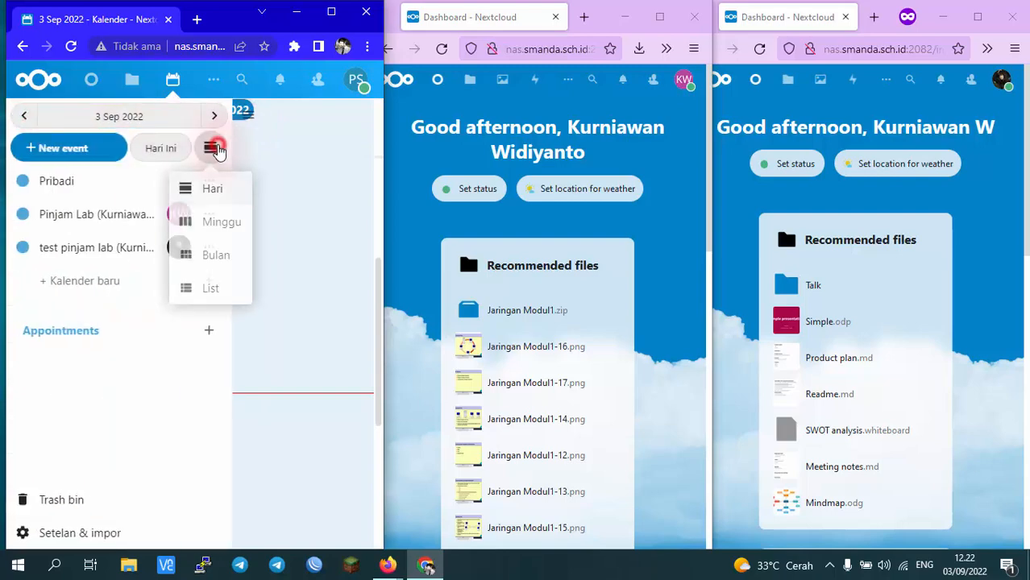
{"action": "left_click", "coordinate": [215, 255]}
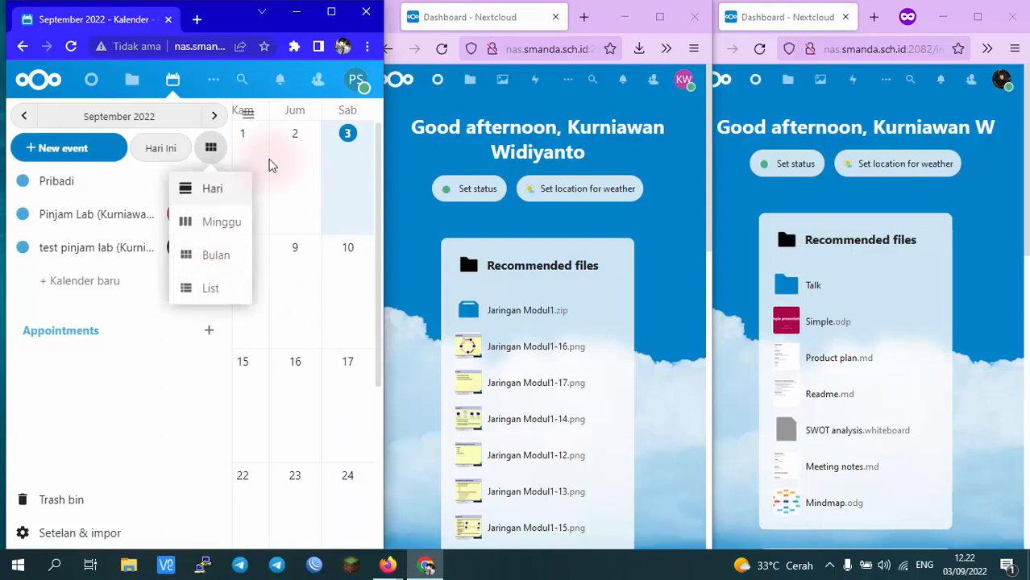
{"action": "left_click", "coordinate": [246, 115]}
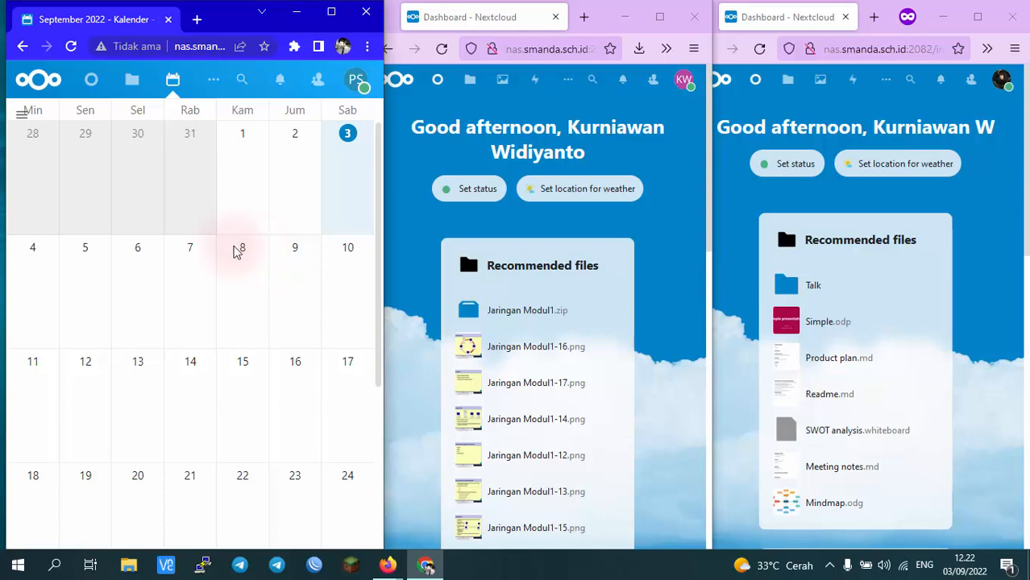
- Start a new event on 9 September 2022 at 07.00 and set its end time to 08.30
{"action": "left_click", "coordinate": [295, 250]}
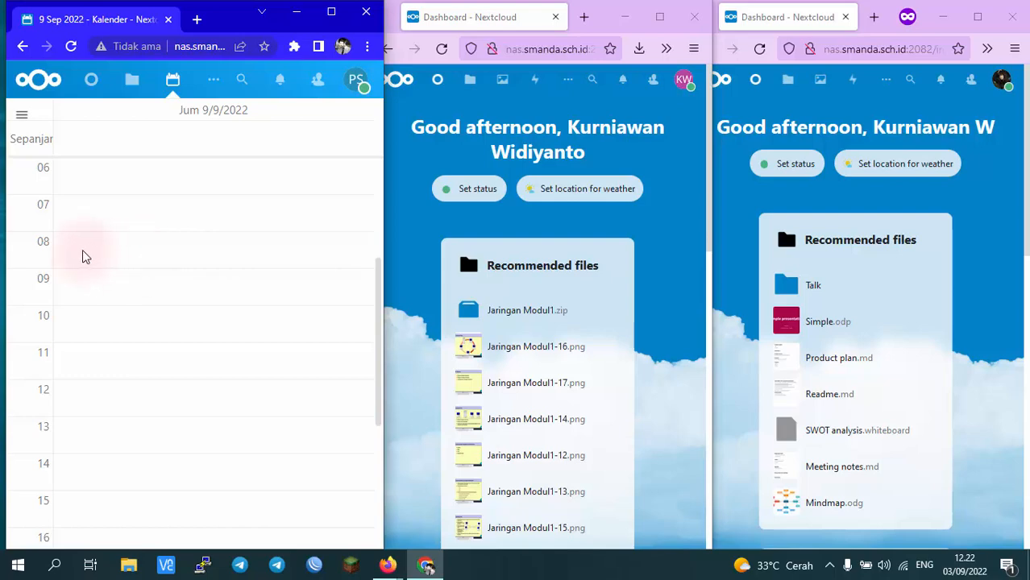
{"action": "left_click", "coordinate": [72, 206]}
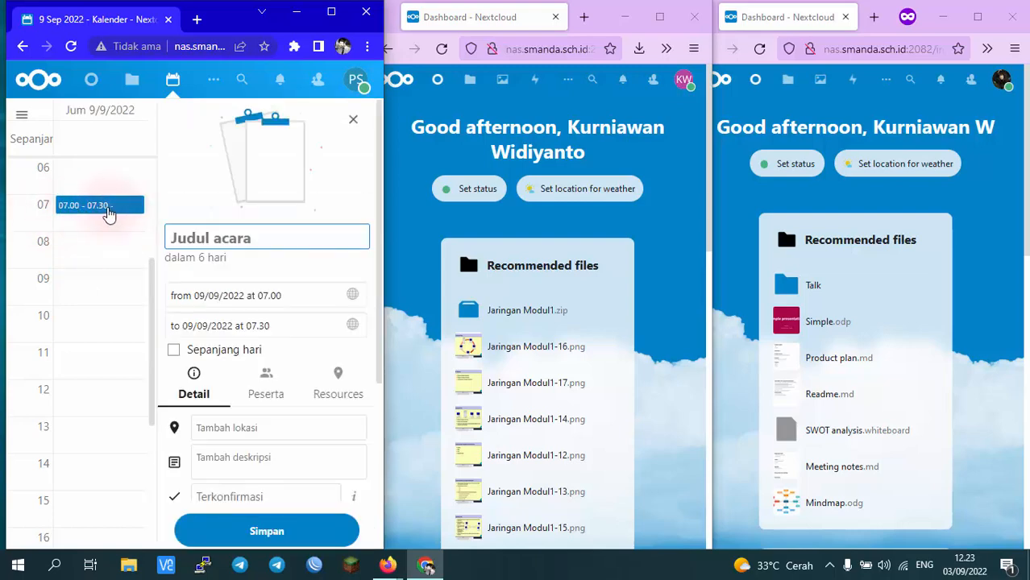
{"action": "left_click", "coordinate": [236, 321]}
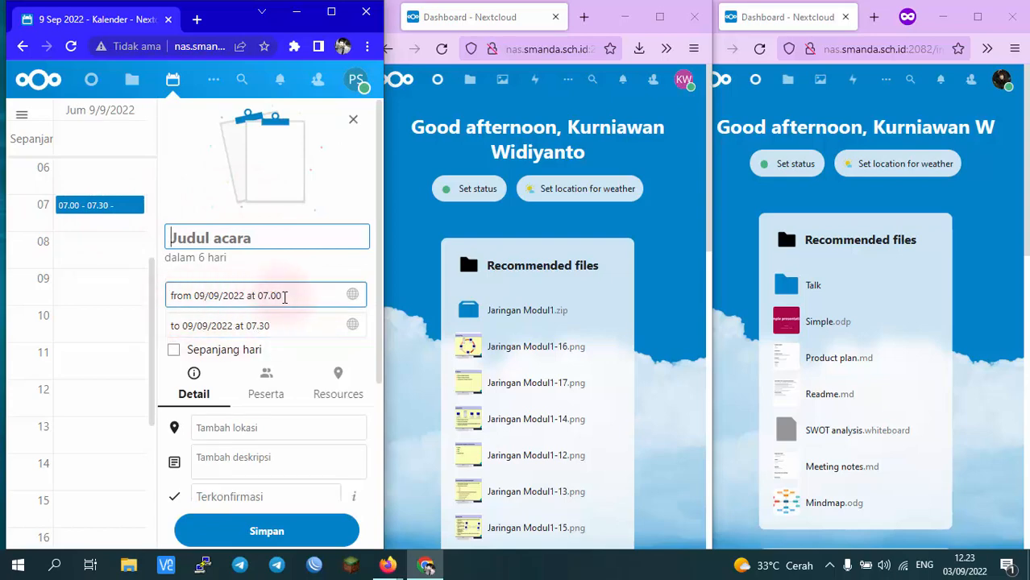
{"action": "left_click", "coordinate": [257, 326]}
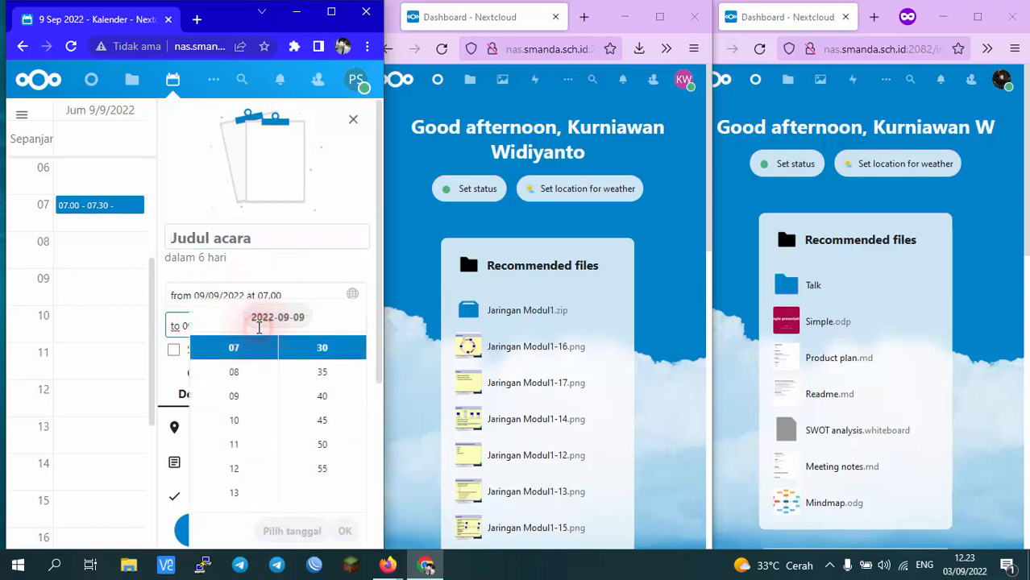
{"action": "left_click", "coordinate": [234, 374]}
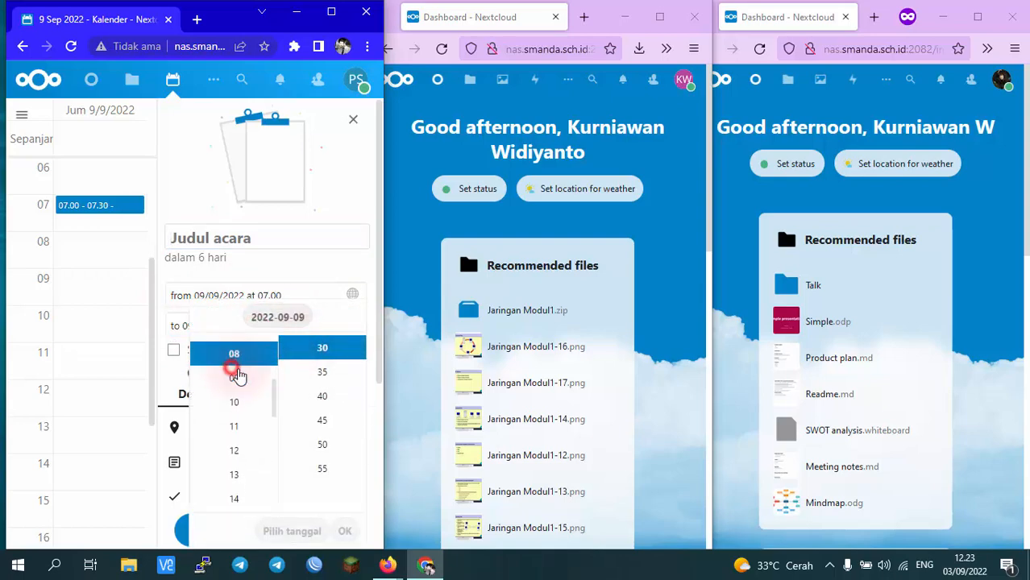
{"action": "left_click", "coordinate": [327, 351]}
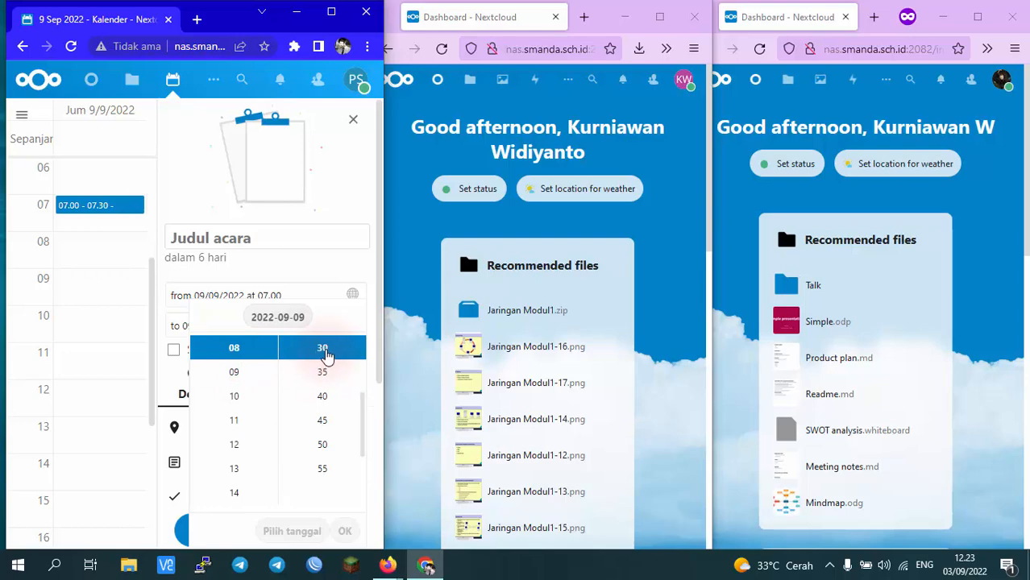
{"action": "left_click", "coordinate": [343, 355]}
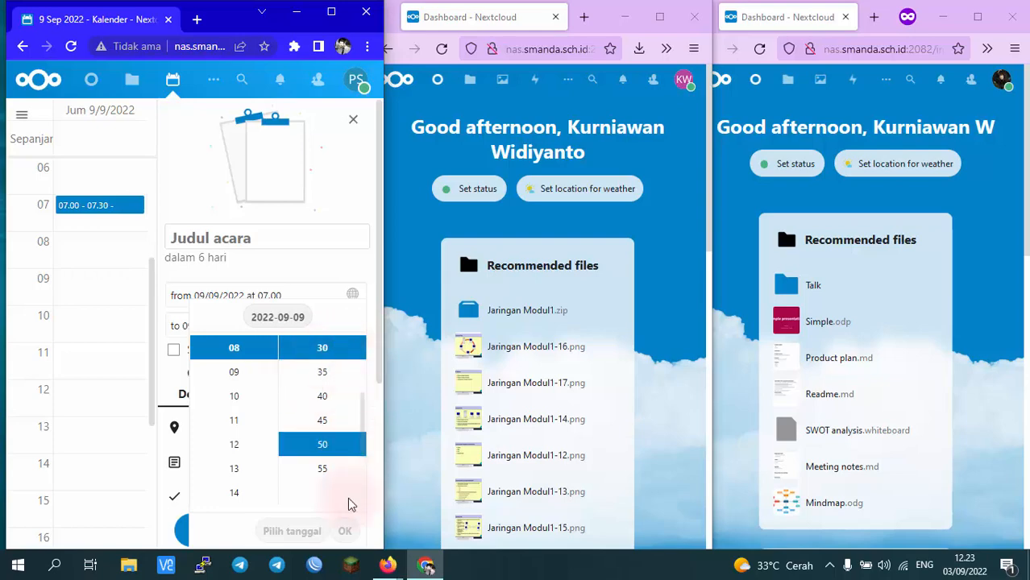
{"action": "left_click", "coordinate": [344, 532]}
{"action": "left_click", "coordinate": [344, 532]}
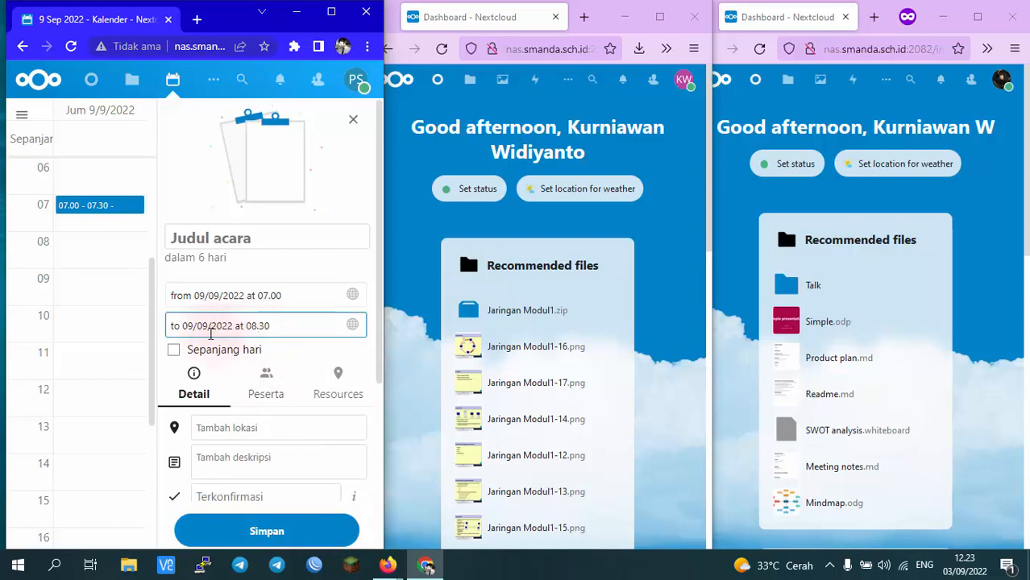
{"action": "left_click", "coordinate": [292, 298]}
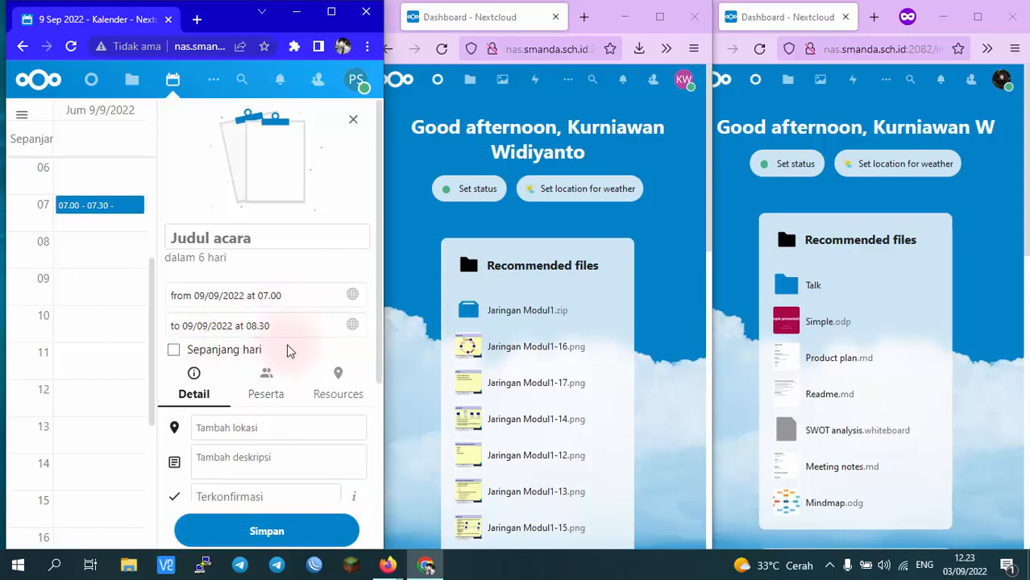
- Set the new event's title to "Ekonomi"
{"action": "scroll", "coordinate": [321, 410], "scroll_direction": "down", "scroll_amount": 2}
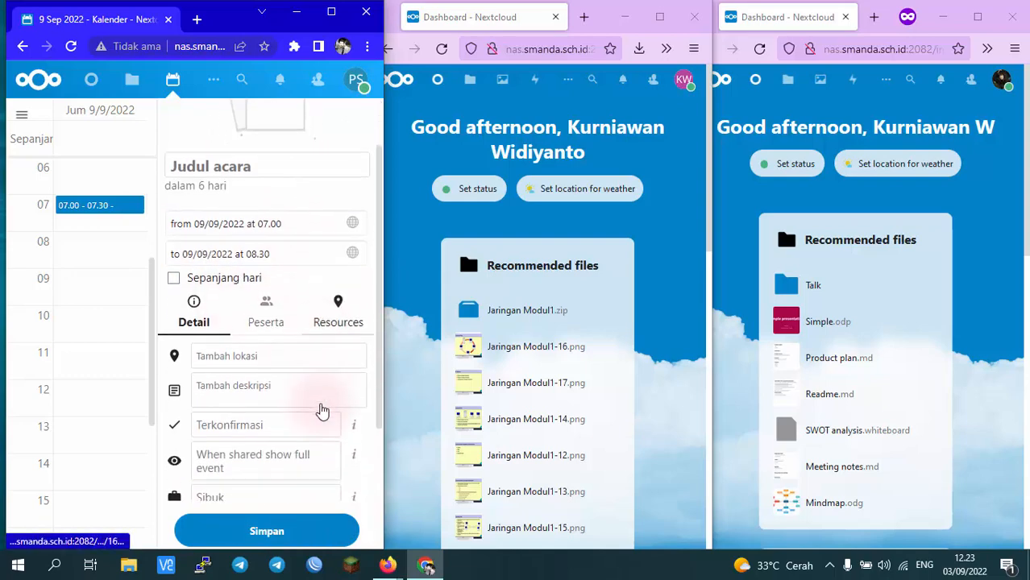
{"action": "left_click", "coordinate": [233, 382]}
{"action": "scroll", "coordinate": [246, 276], "scroll_direction": "up", "scroll_amount": 2}
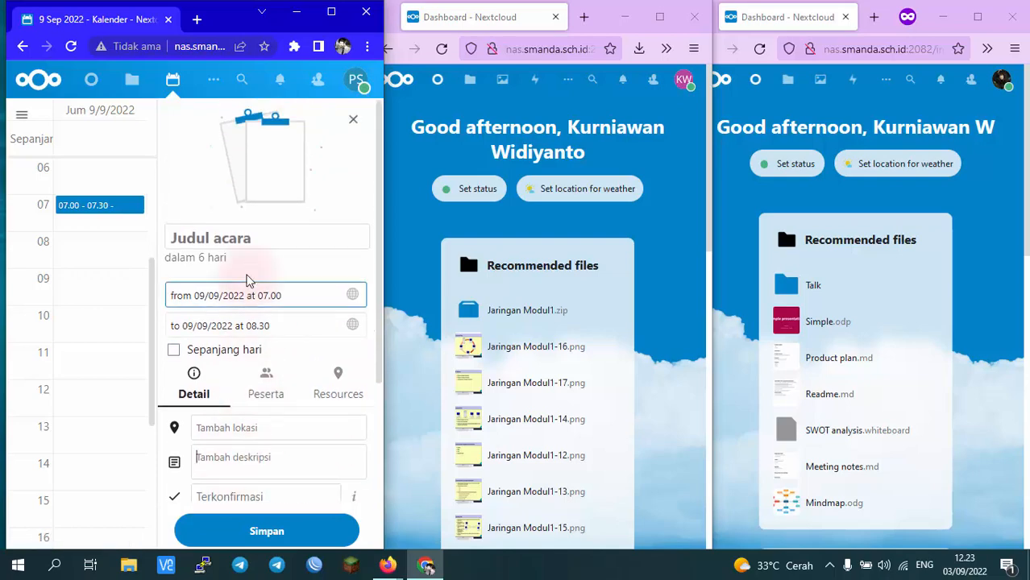
{"action": "left_click", "coordinate": [259, 231]}
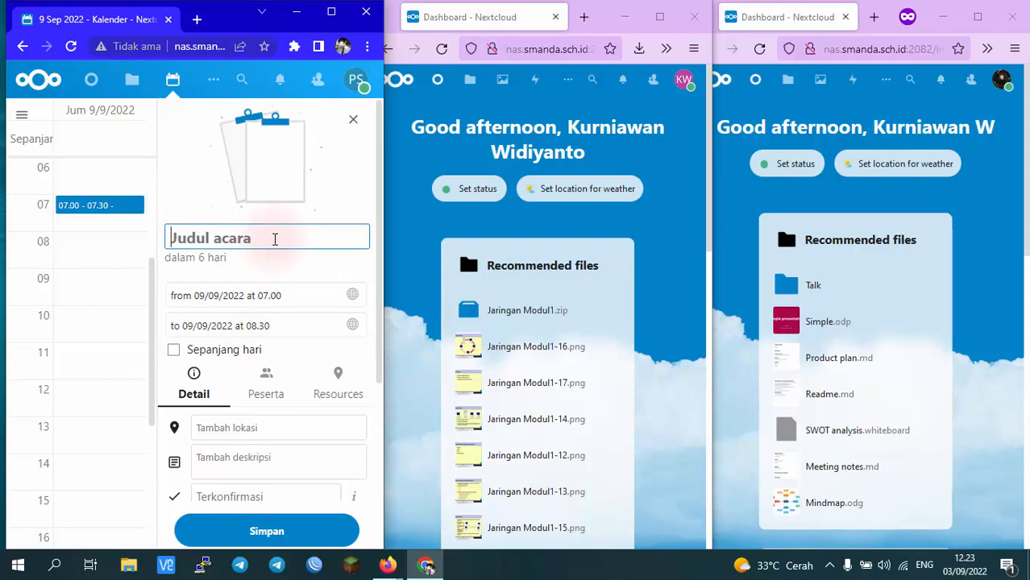
{"action": "type", "text": "Jam Ke1"}
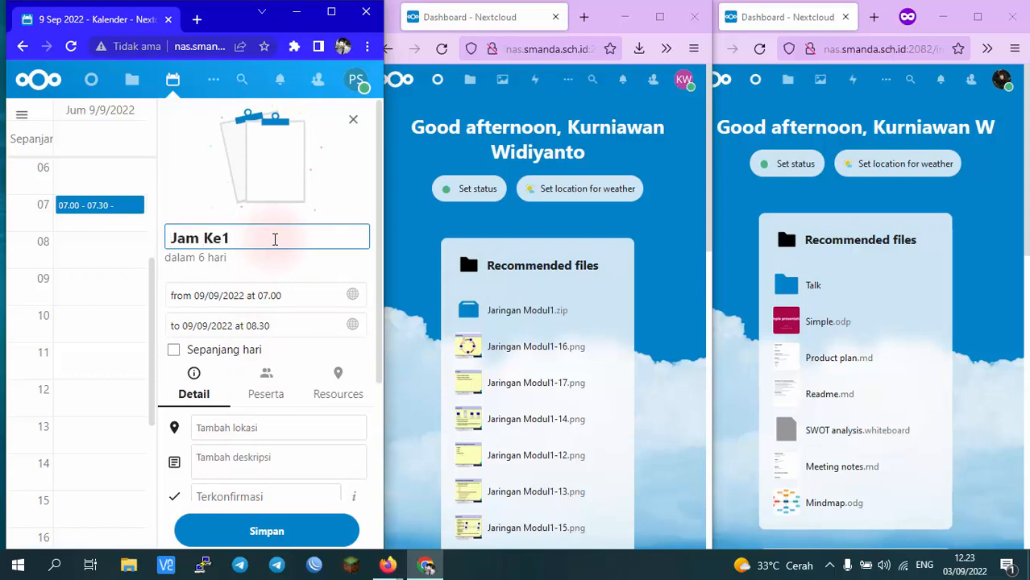
{"action": "triple_click", "coordinate": [274, 239]}
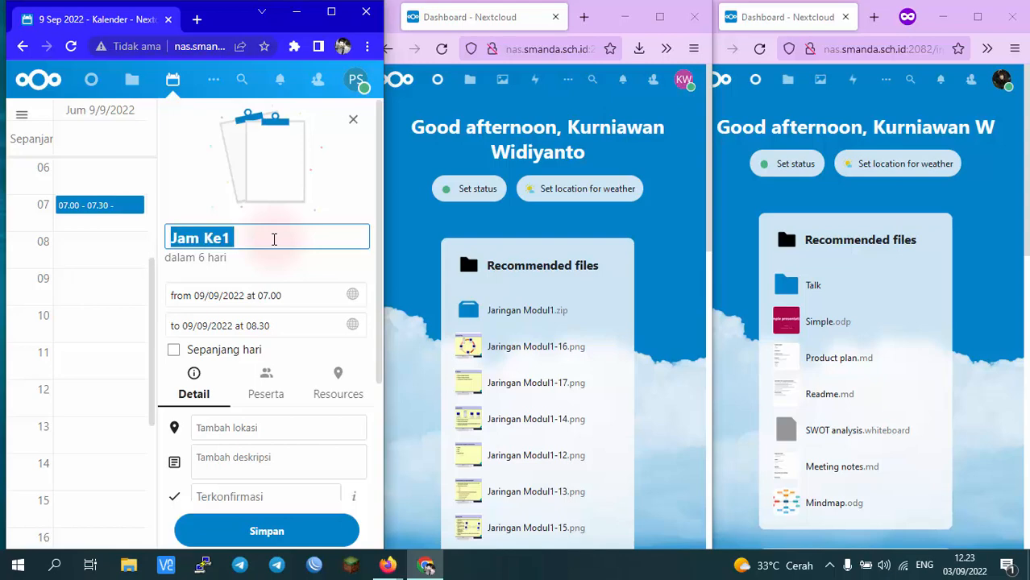
{"action": "type", "text": "Ekonomi"}
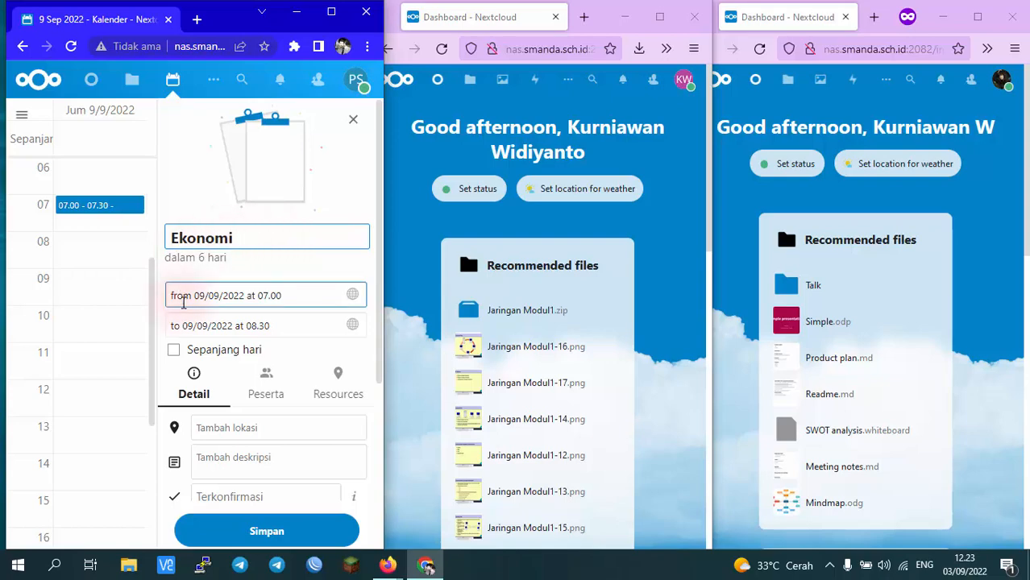
- Enter "Peminjaman Lab Komp" as the event's description
{"action": "scroll", "coordinate": [181, 299], "scroll_direction": "down", "scroll_amount": 2}
{"action": "left_click", "coordinate": [214, 308]}
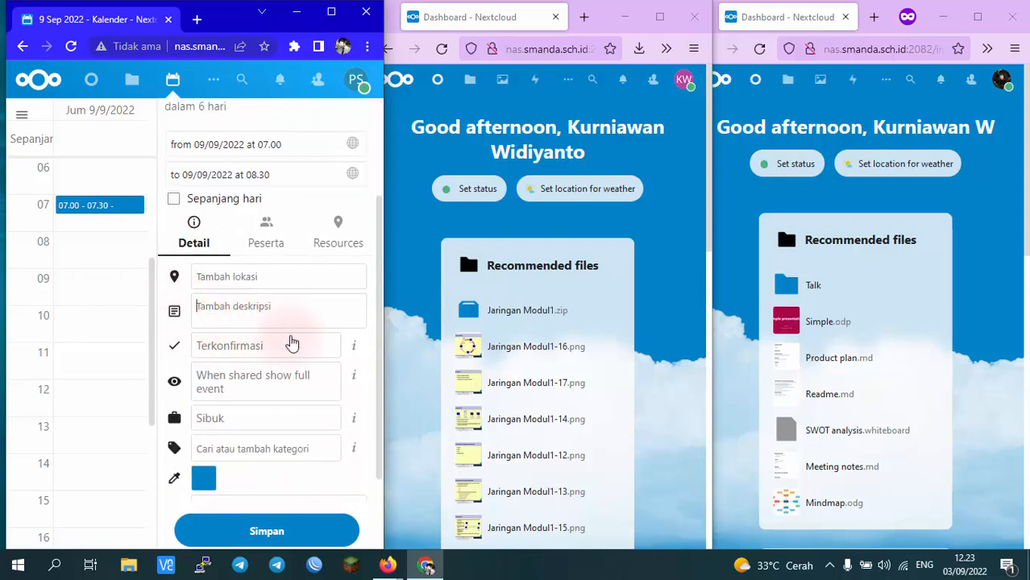
{"action": "scroll", "coordinate": [290, 340], "scroll_direction": "up", "scroll_amount": 1}
{"action": "type", "text": "Peminjaman Lab Komp"}
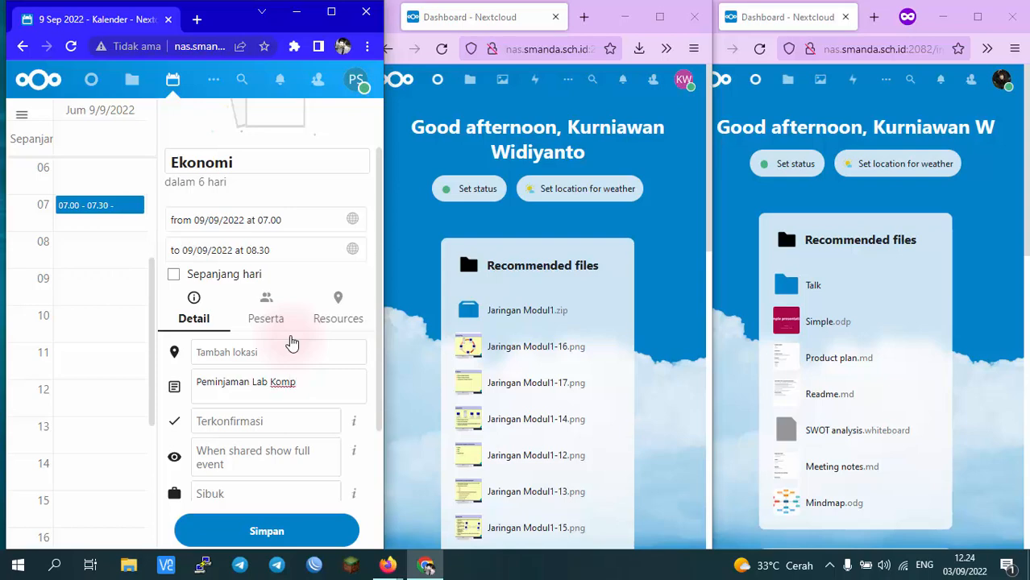
- Extend the event title to "Ekonomi - Penggunaan Lab 3" and save the event
{"action": "left_click", "coordinate": [167, 161]}
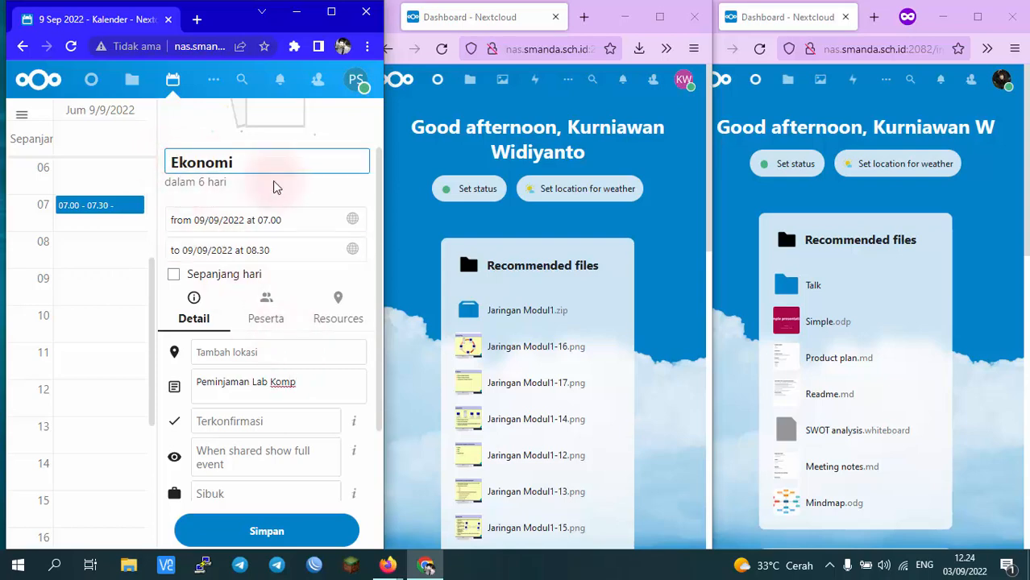
{"action": "type", "text": "Pinjam"}
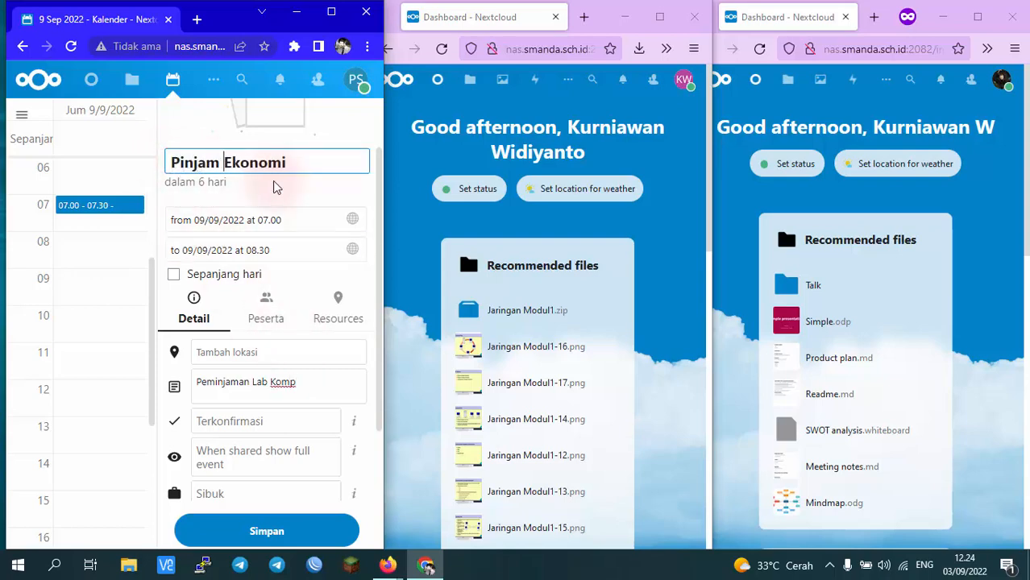
{"action": "key", "text": "shift+Home"}
{"action": "key", "text": "BackSpace"}
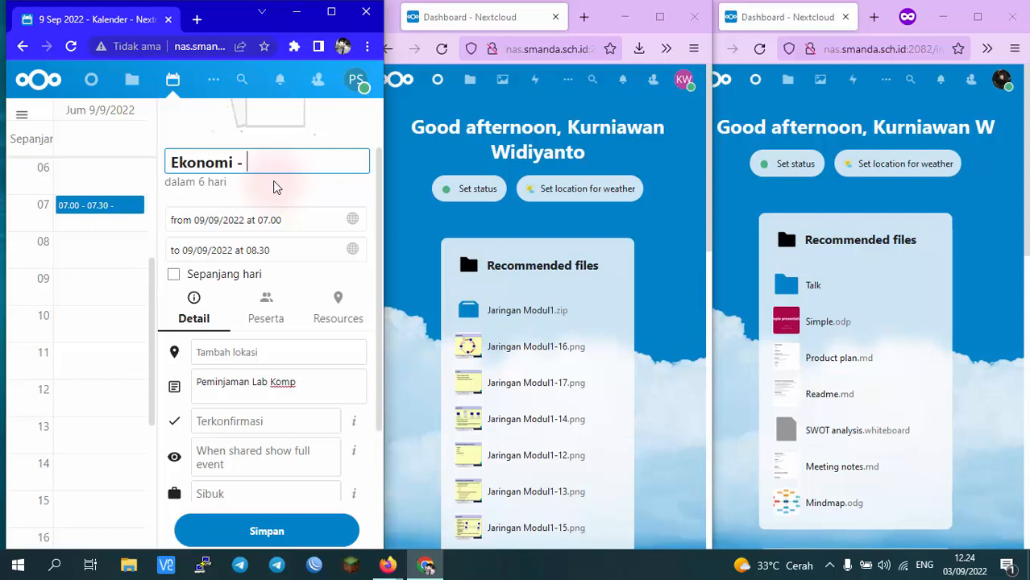
{"action": "type", "text": "nggunaa"}
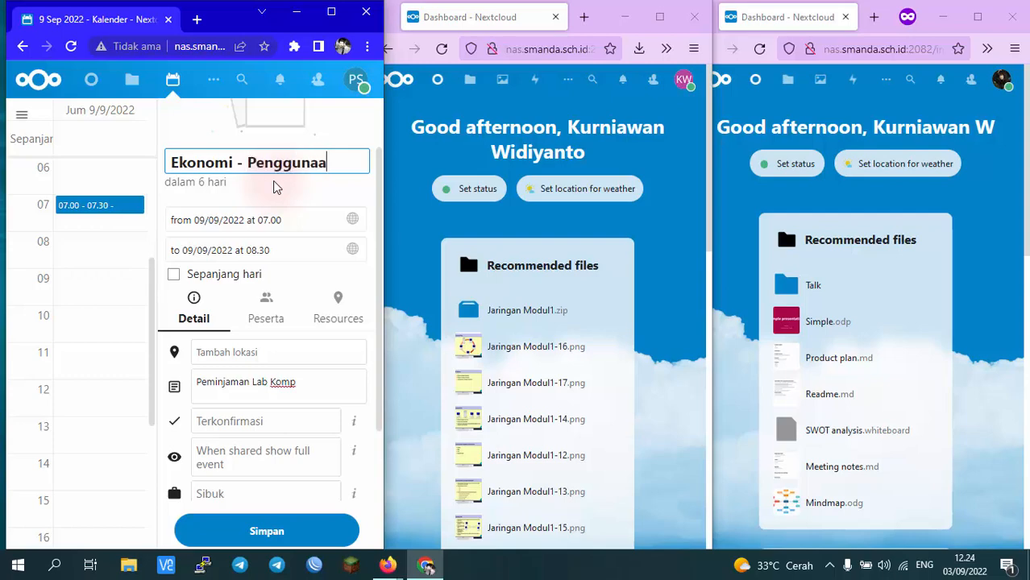
{"action": "type", "text": "n Lab 3"}
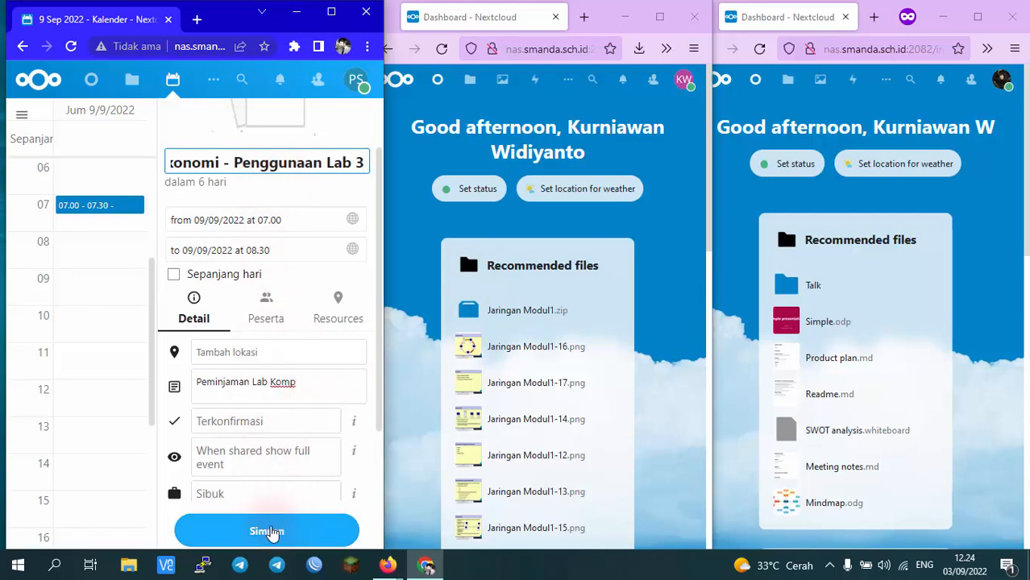
{"action": "left_click", "coordinate": [267, 532]}
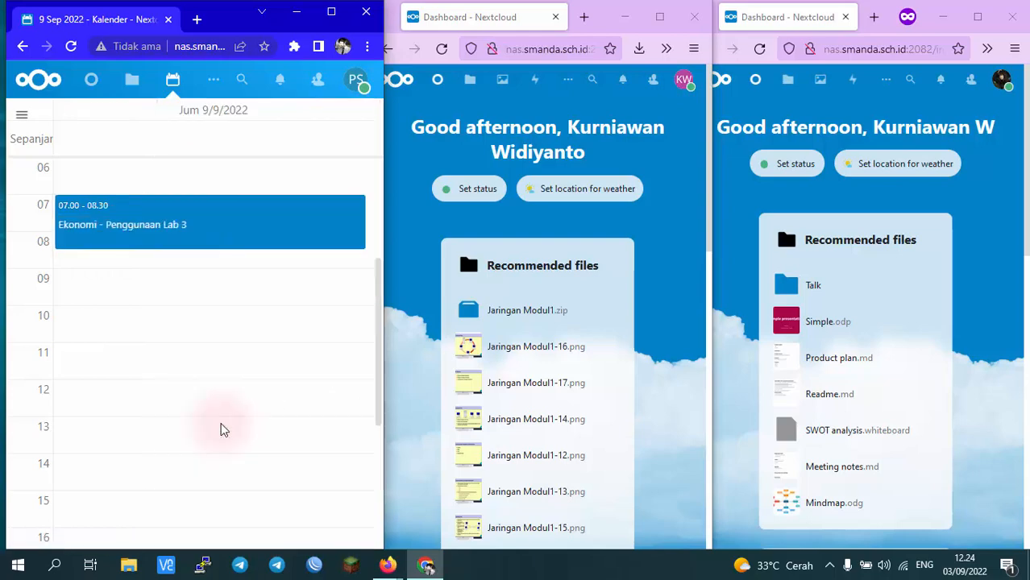
- Switch the calendar to the month view (Bulan) and check the 9 September event with the window temporarily maximized
{"action": "scroll", "coordinate": [183, 340], "scroll_direction": "up", "scroll_amount": 3}
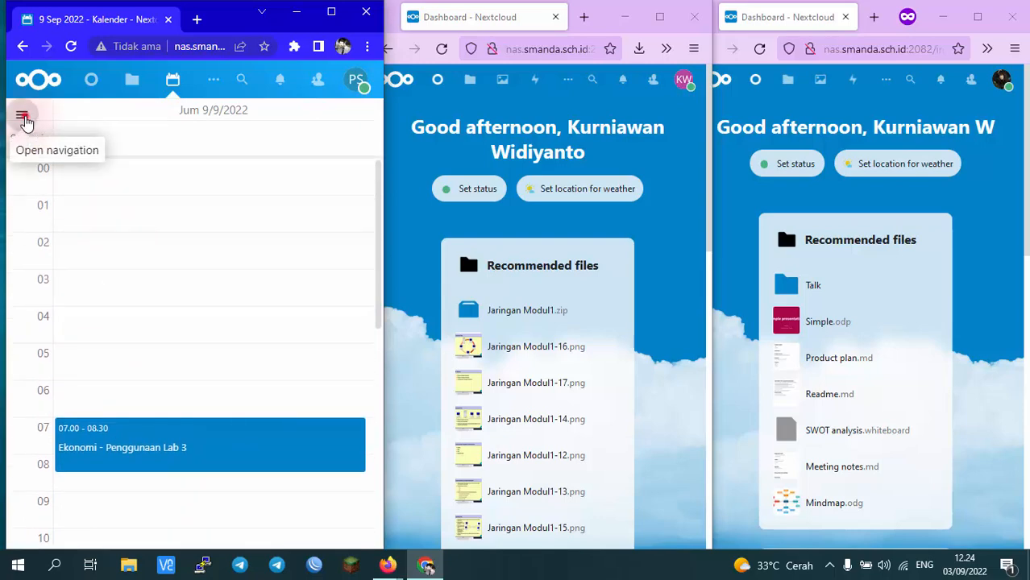
{"action": "left_click", "coordinate": [24, 118]}
{"action": "left_click", "coordinate": [209, 147]}
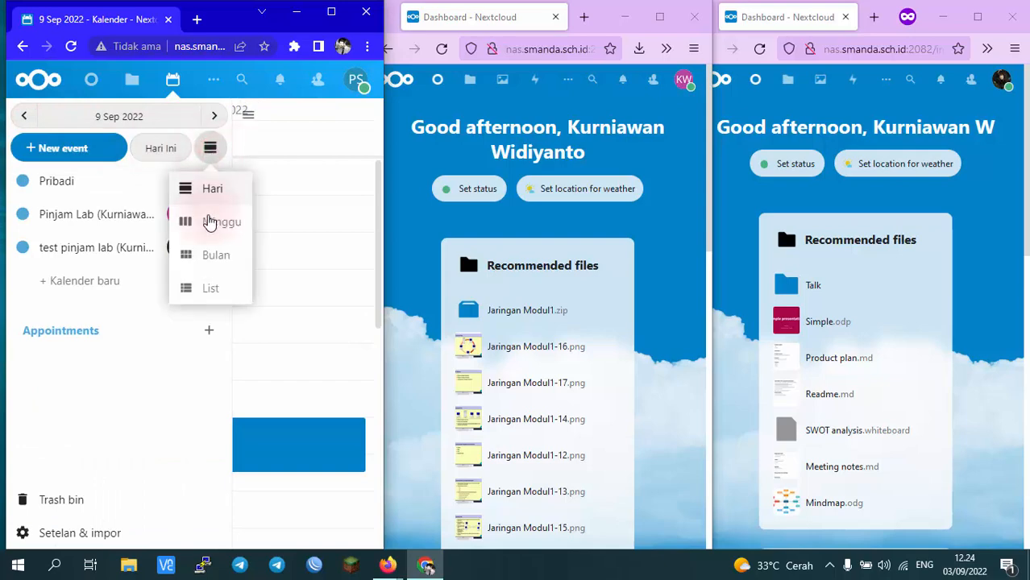
{"action": "left_click", "coordinate": [211, 256]}
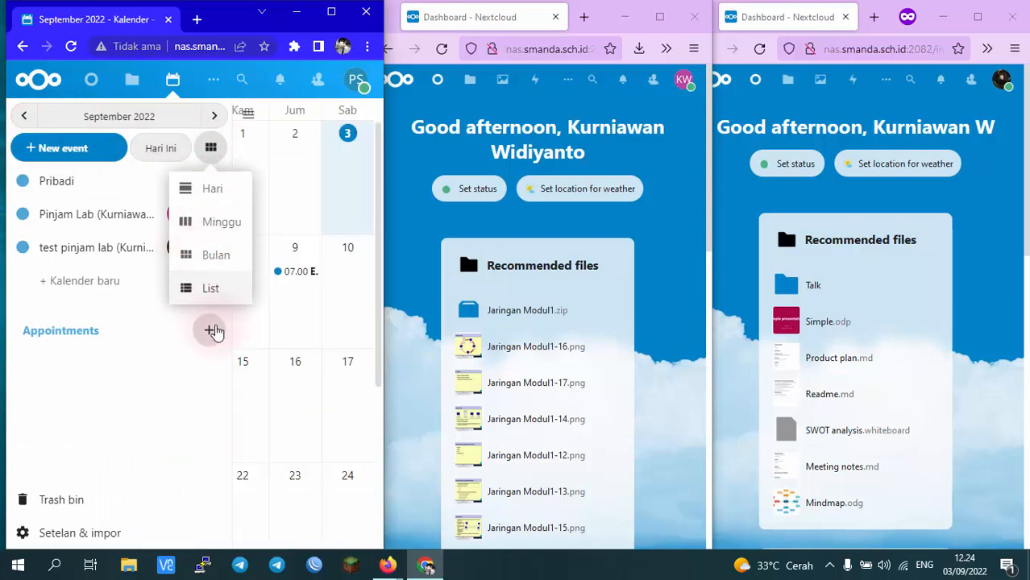
{"action": "left_click", "coordinate": [60, 399]}
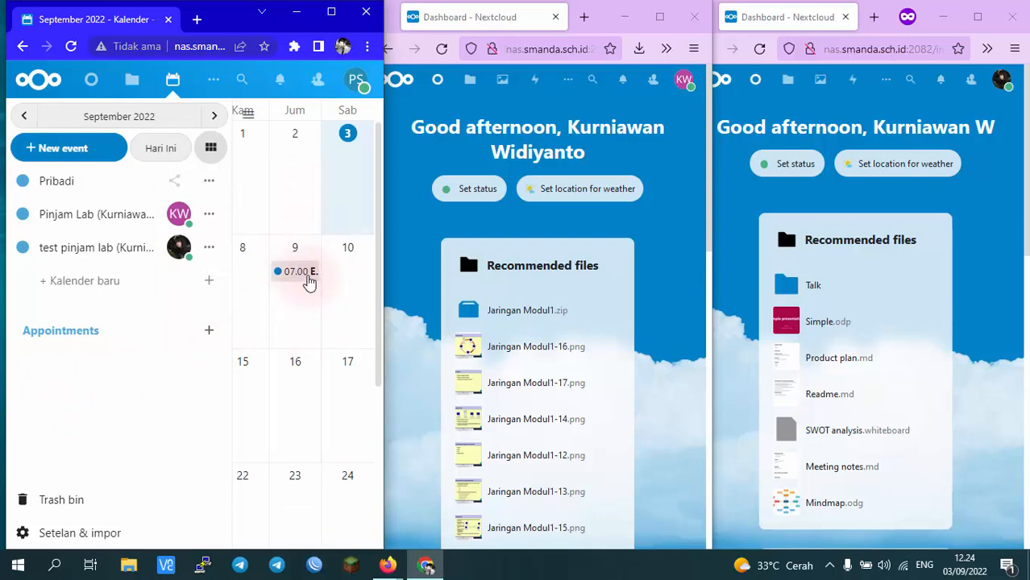
{"action": "left_click", "coordinate": [331, 11]}
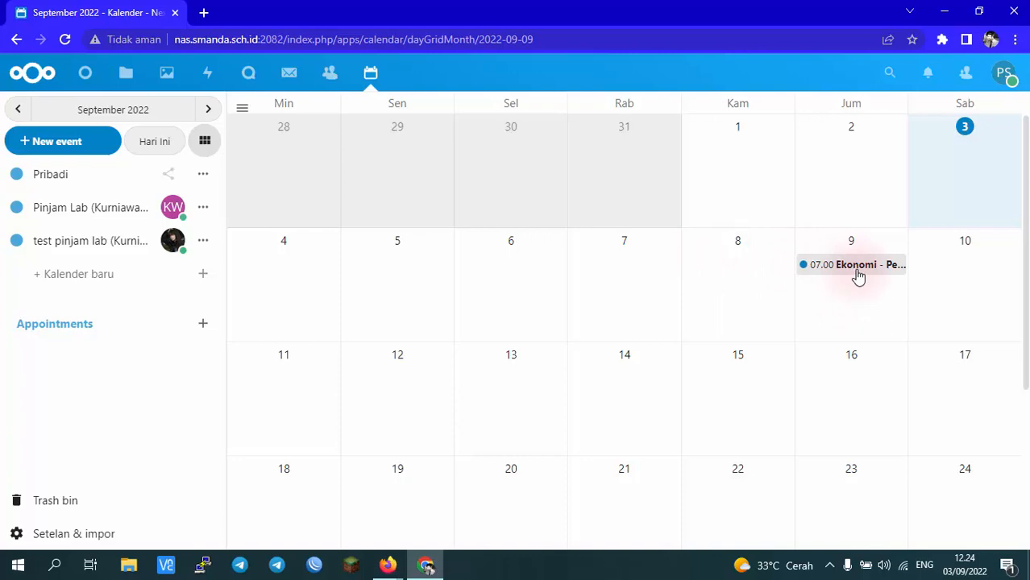
{"action": "left_click", "coordinate": [977, 13]}
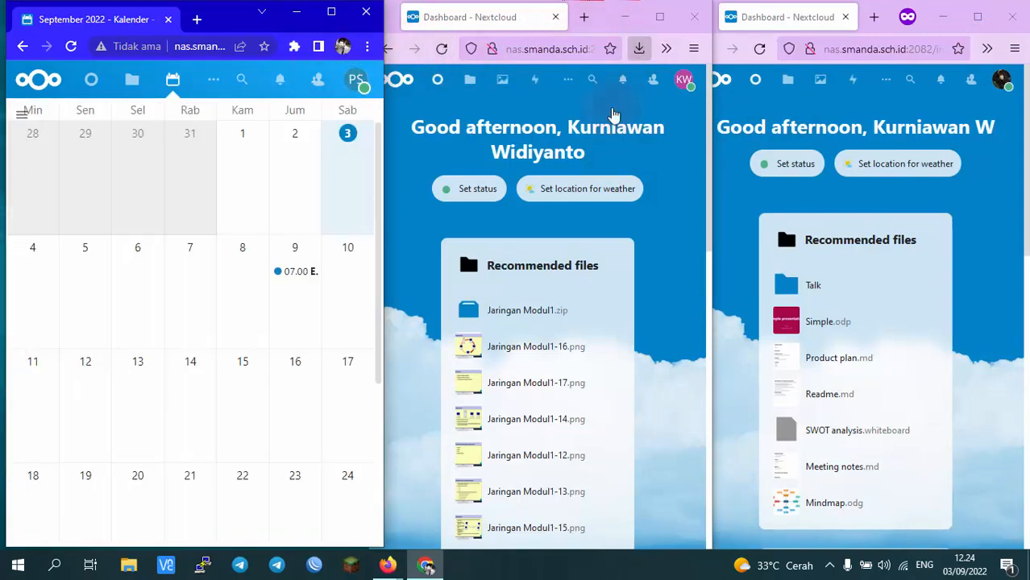
- Open the Calendar app in the two other Nextcloud accounts' browser windows
{"action": "scroll", "coordinate": [582, 184], "scroll_direction": "down", "scroll_amount": 10}
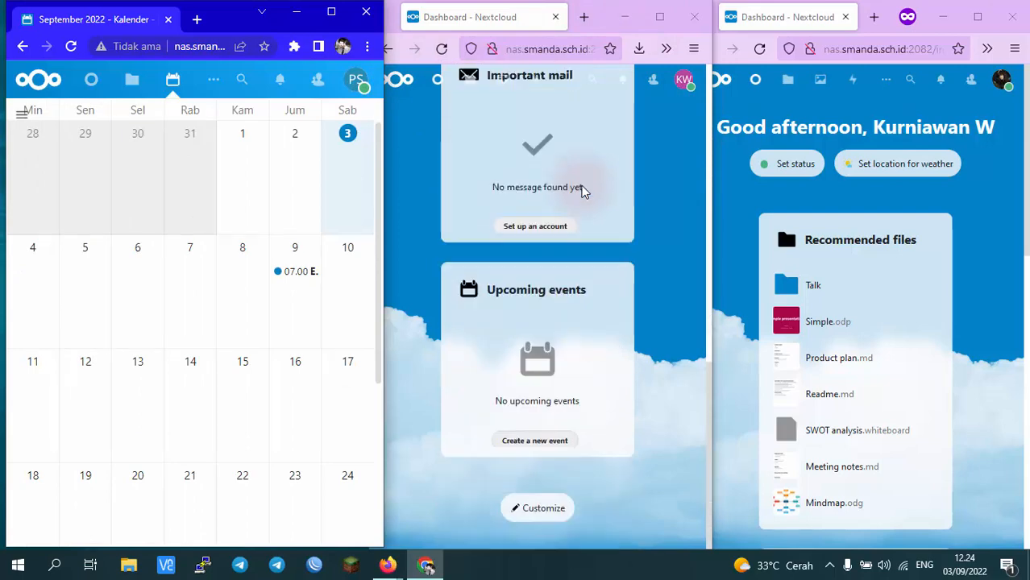
{"action": "scroll", "coordinate": [564, 298], "scroll_direction": "up", "scroll_amount": 10}
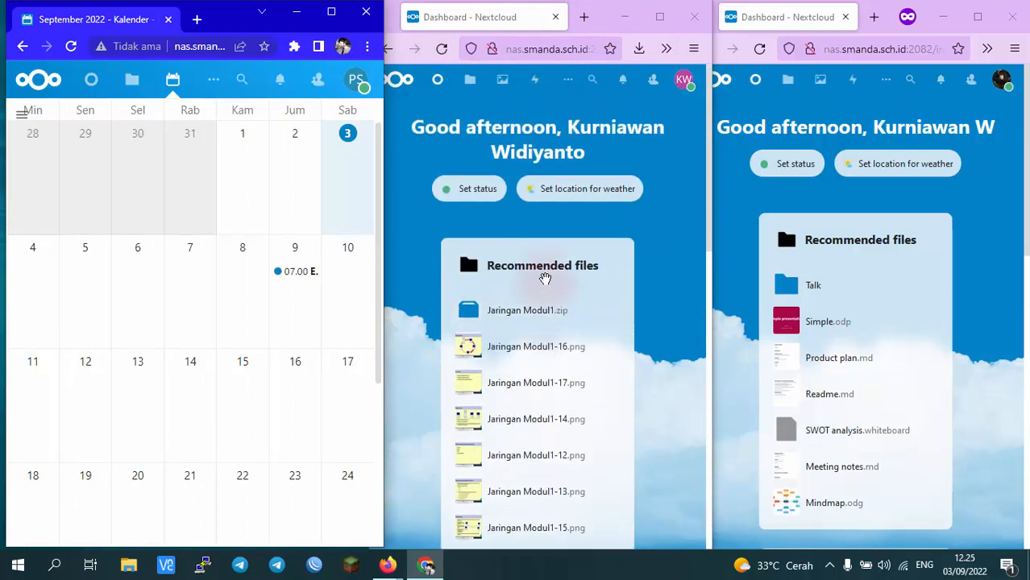
{"action": "left_click", "coordinate": [567, 79]}
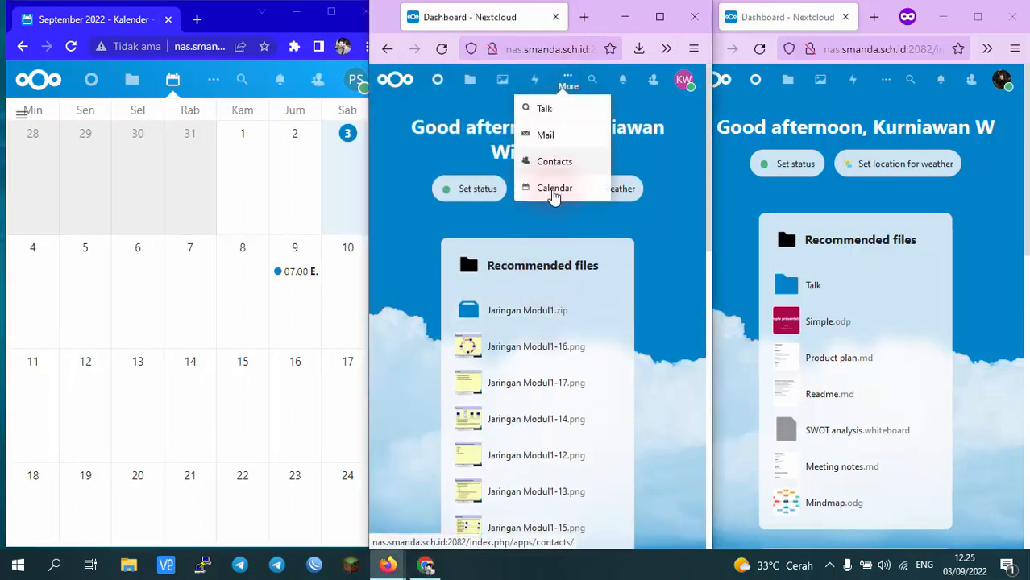
{"action": "left_click", "coordinate": [554, 190]}
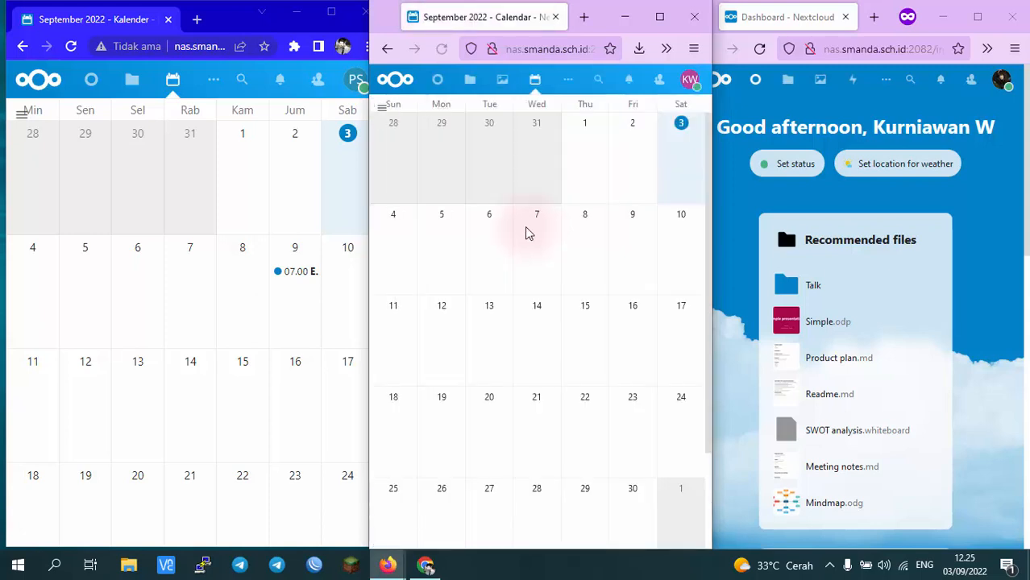
{"action": "scroll", "coordinate": [525, 233], "scroll_direction": "down", "scroll_amount": 2}
{"action": "scroll", "coordinate": [525, 233], "scroll_direction": "up", "scroll_amount": 2}
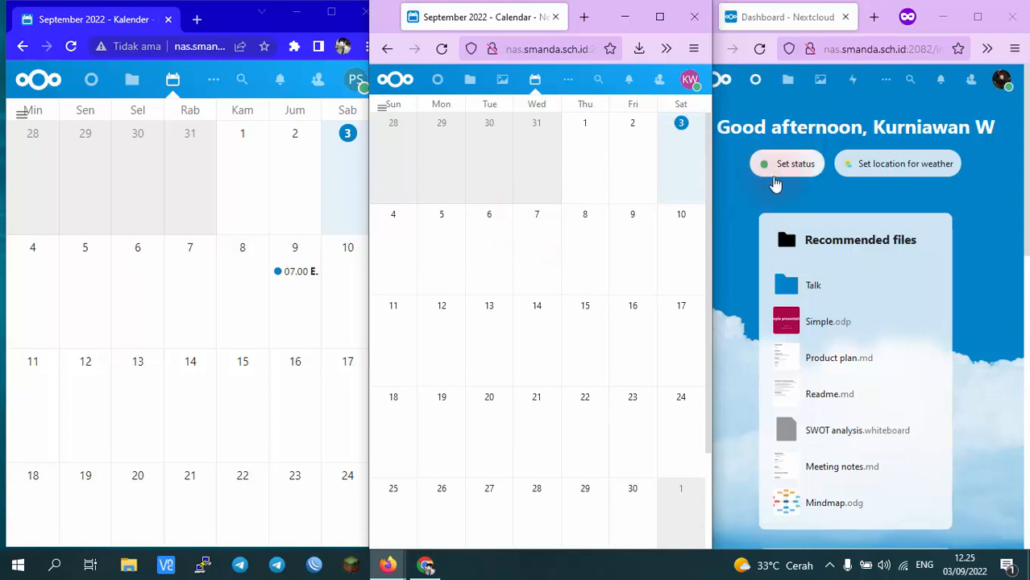
{"action": "left_click", "coordinate": [883, 85]}
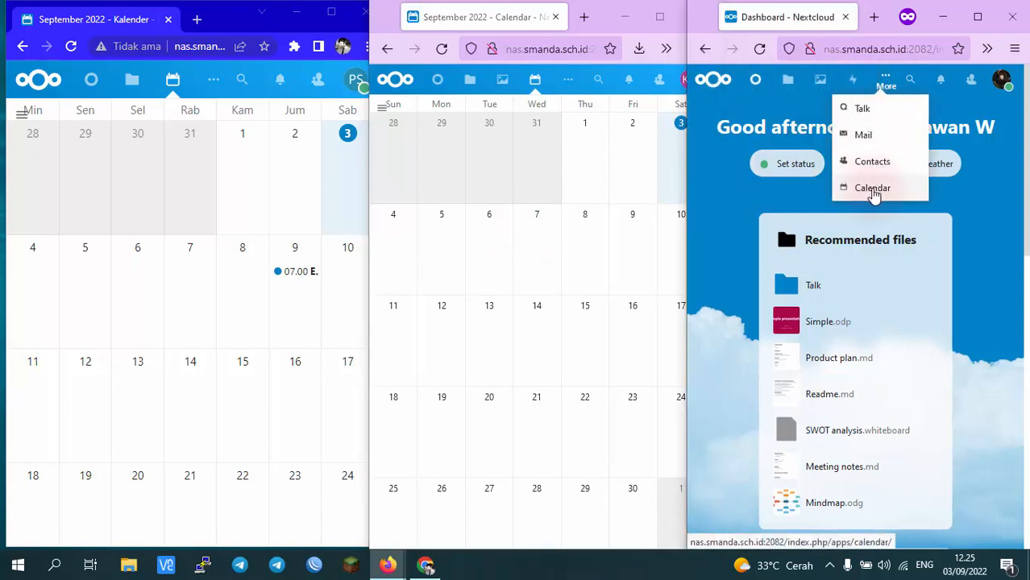
{"action": "left_click", "coordinate": [872, 190]}
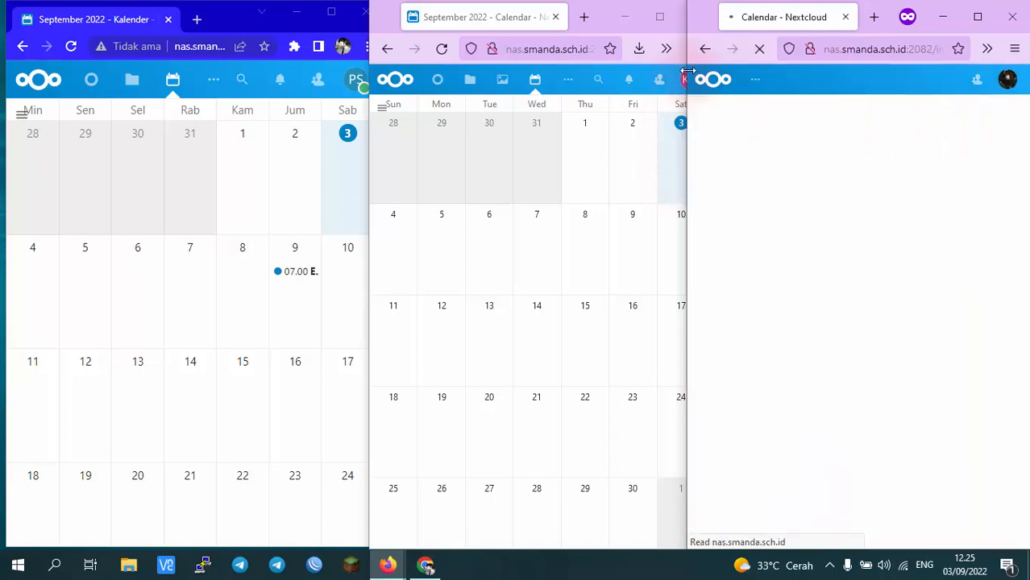
{"action": "left_click", "coordinate": [683, 82]}
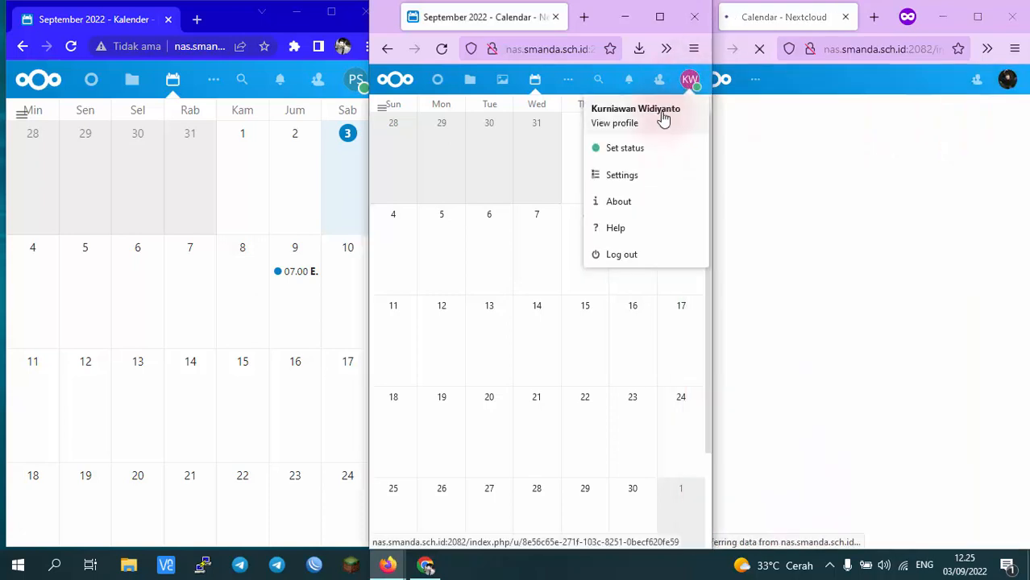
{"action": "left_click", "coordinate": [487, 263]}
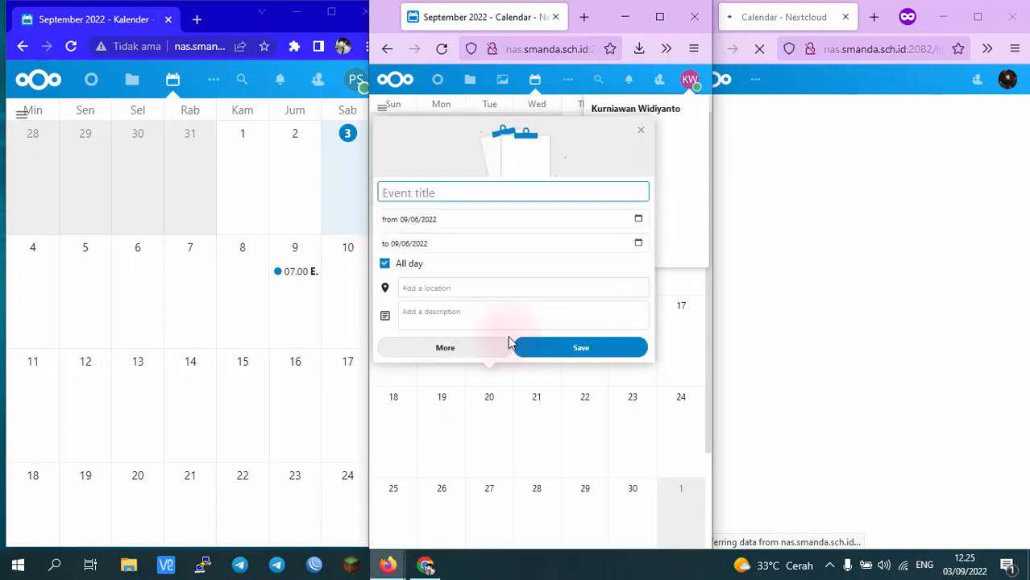
{"action": "left_click", "coordinate": [642, 131]}
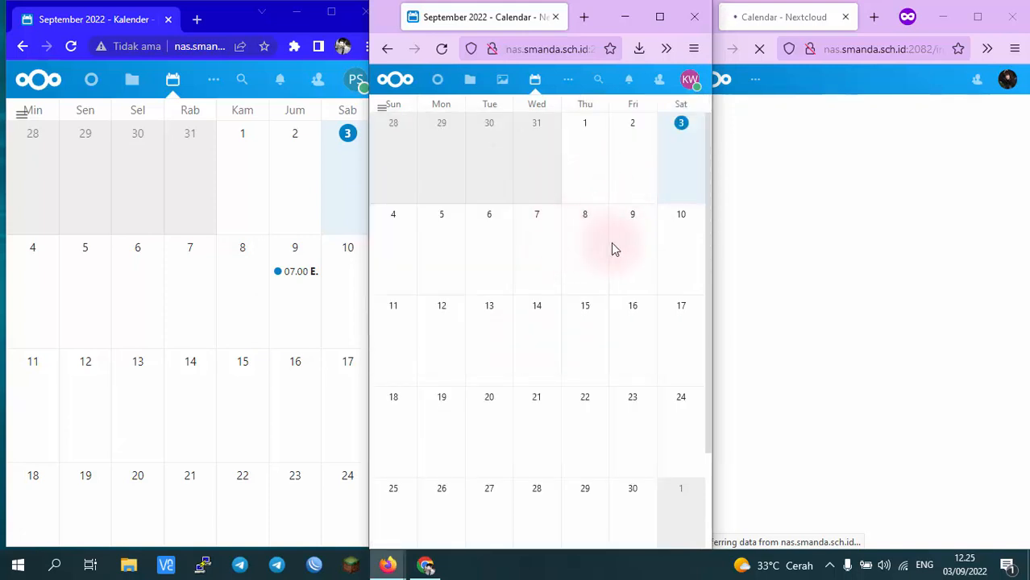
{"action": "left_click", "coordinate": [809, 38]}
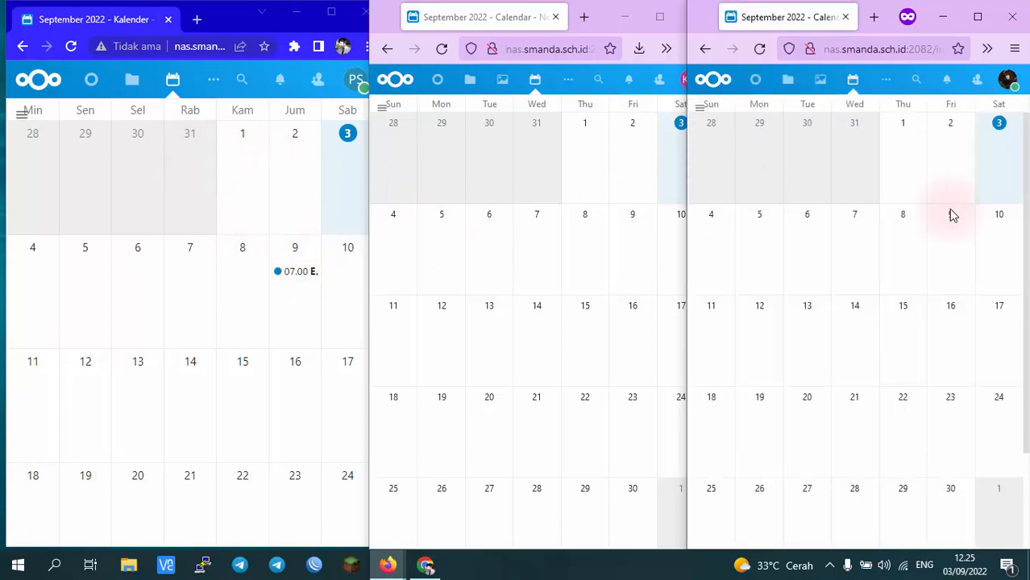
- Show the list of calendars in the teacher account's Calendar window
{"action": "left_click", "coordinate": [23, 113]}
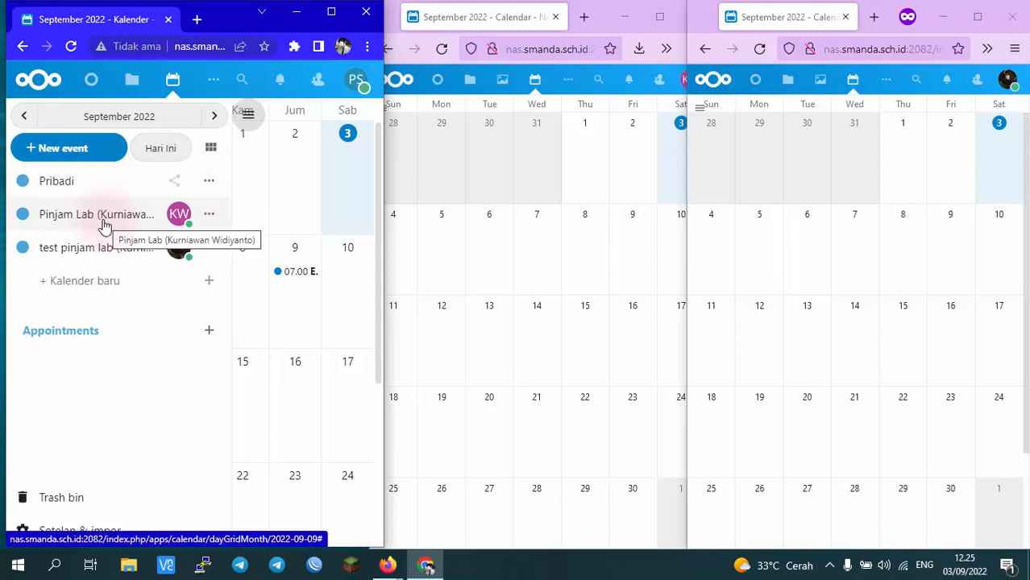
{"action": "left_click", "coordinate": [209, 181]}
{"action": "left_click", "coordinate": [208, 229]}
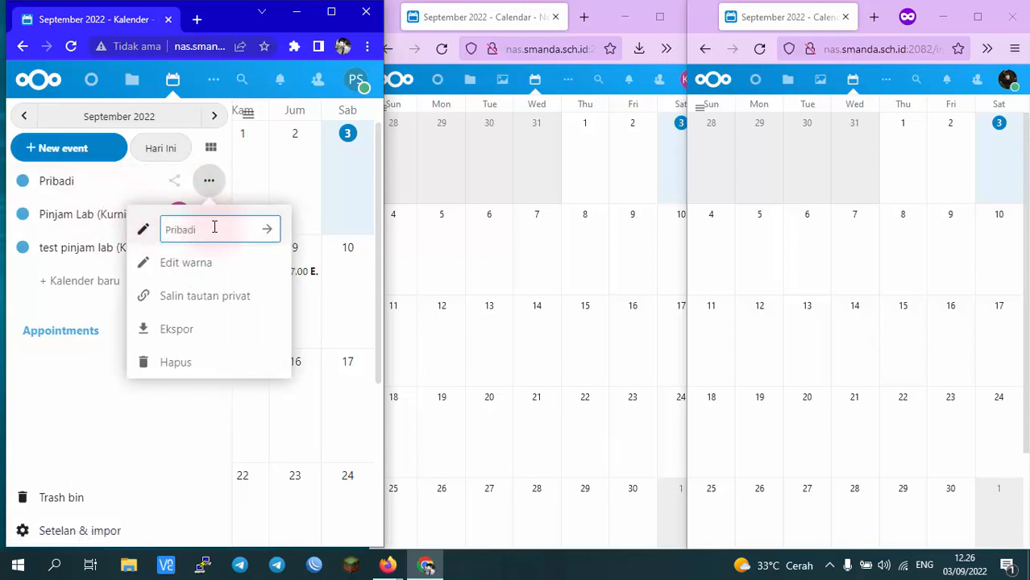
{"action": "left_click_drag", "start_coordinate": [214, 228], "coordinate": [161, 231]}
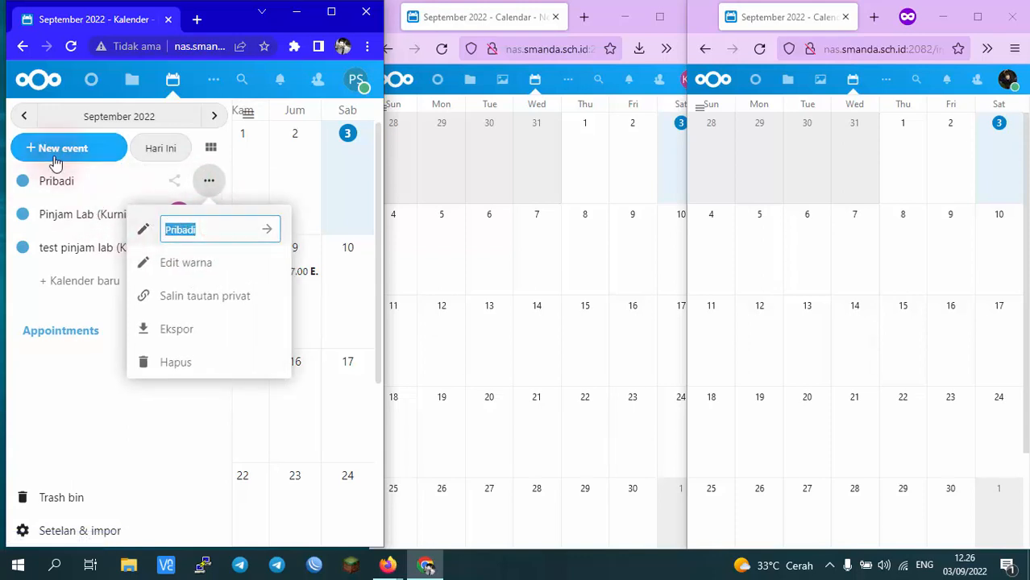
{"action": "type", "text": "Peminjaman Lab K"}
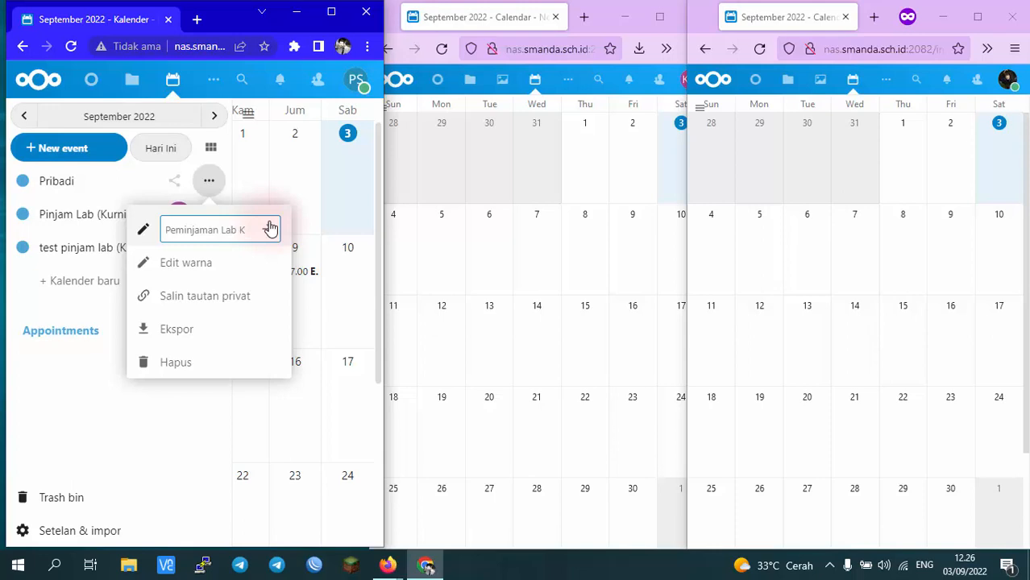
{"action": "type", "text": "omp"}
{"action": "key", "text": "Home"}
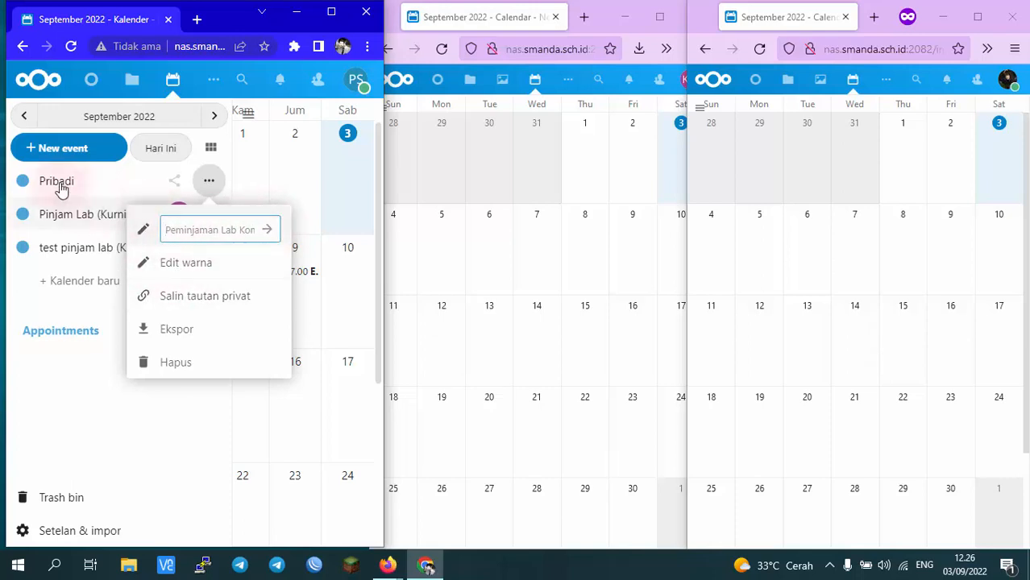
{"action": "left_click", "coordinate": [228, 298]}
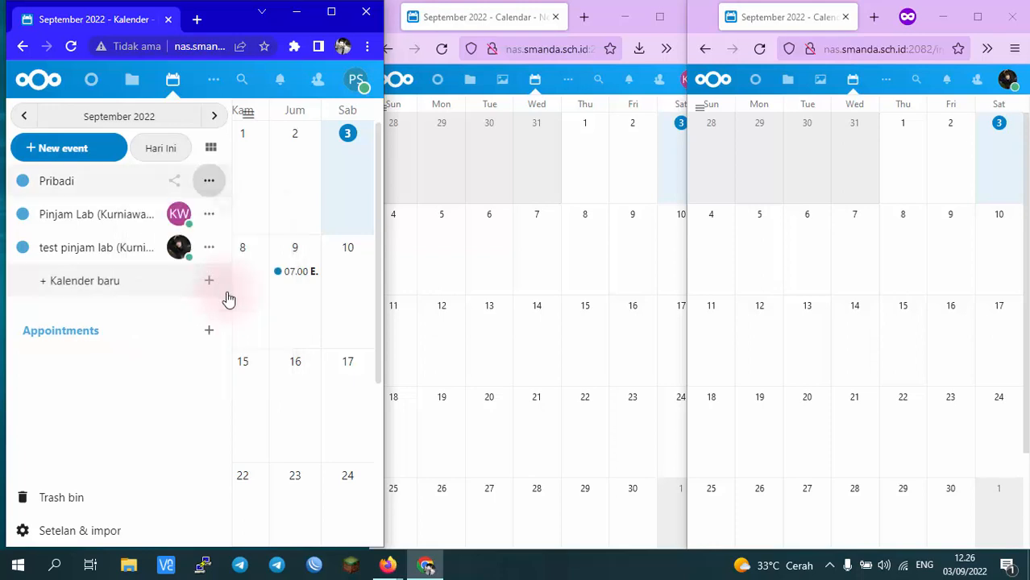
- Share the Pribadi calendar with the Guru group, without editing rights
{"action": "left_click", "coordinate": [178, 186]}
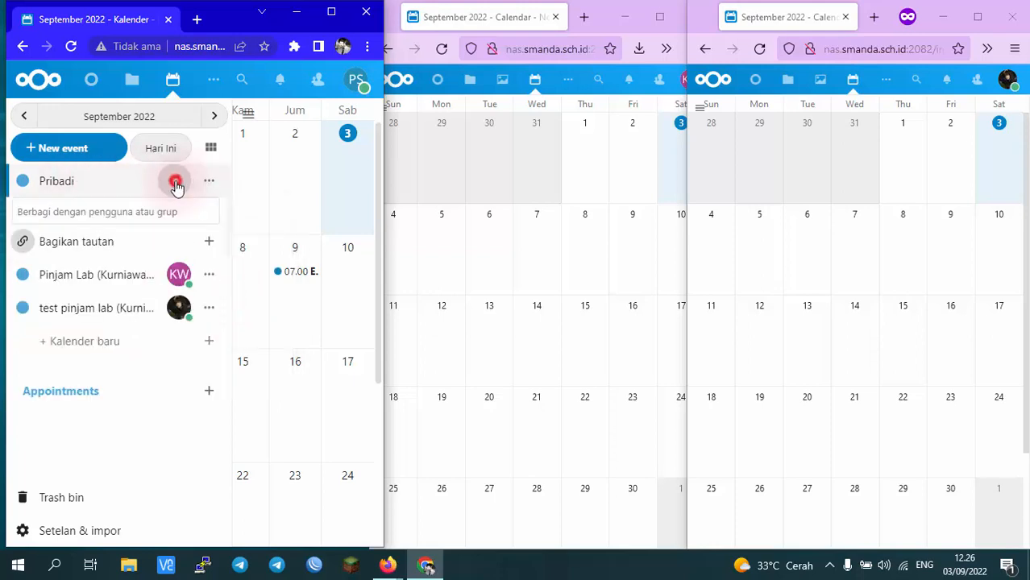
{"action": "left_click", "coordinate": [93, 214]}
{"action": "type", "text": "Guru"}
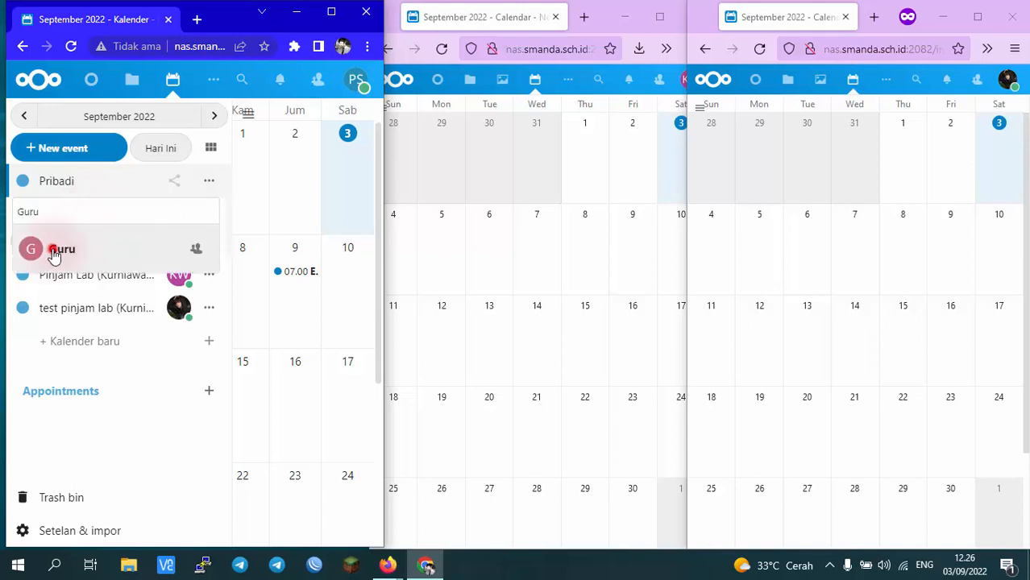
{"action": "left_click", "coordinate": [52, 251]}
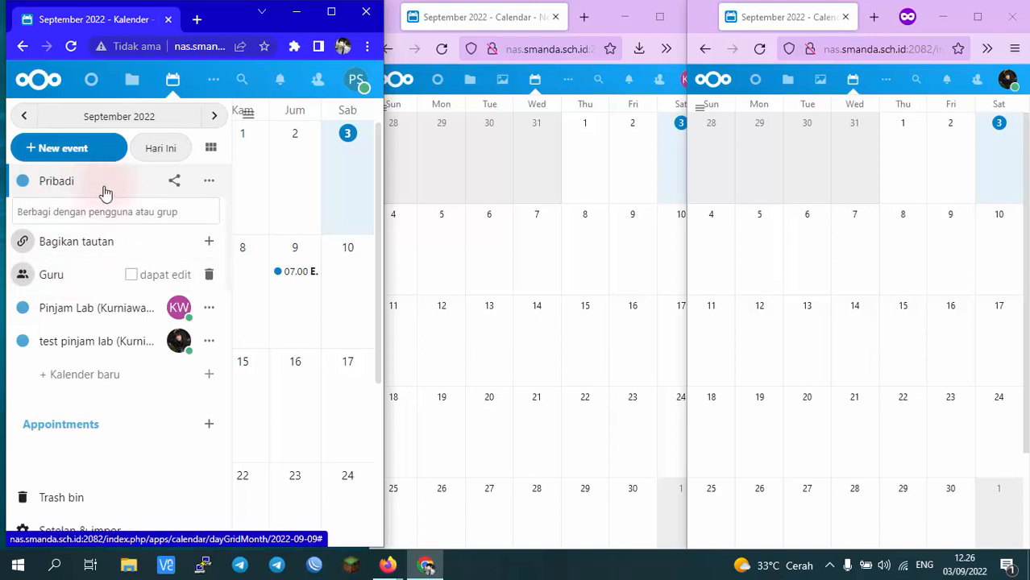
- Toggle the Pribadi calendar's visibility off and on twice to check that the 9 September event belongs to it
{"action": "left_click", "coordinate": [23, 183]}
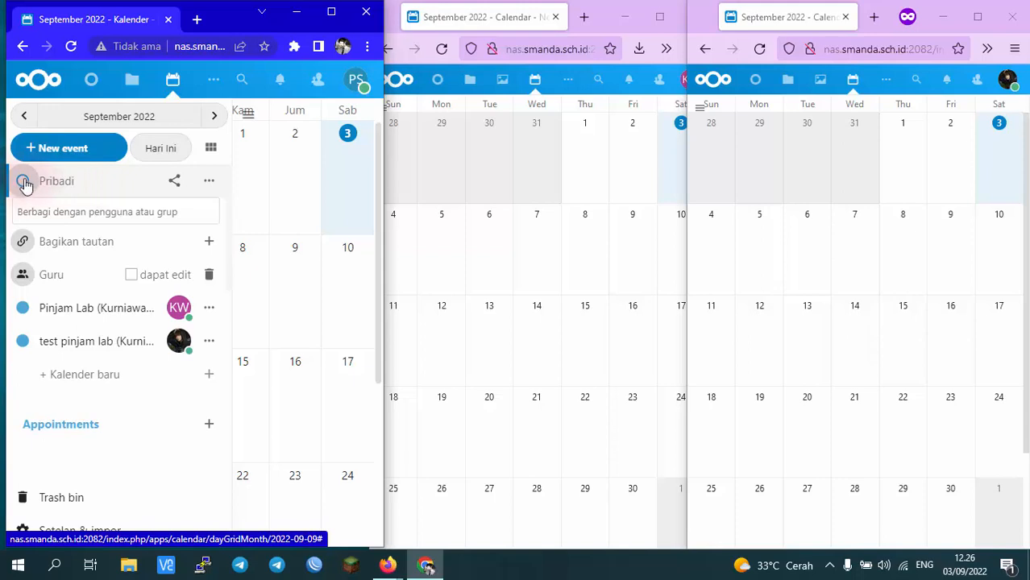
{"action": "left_click", "coordinate": [23, 182]}
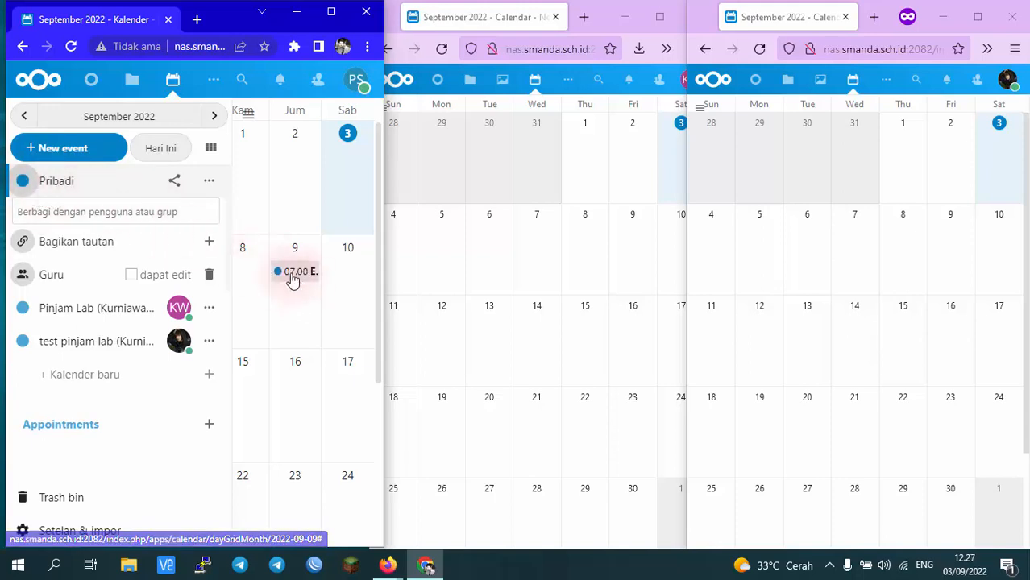
{"action": "left_click", "coordinate": [24, 182]}
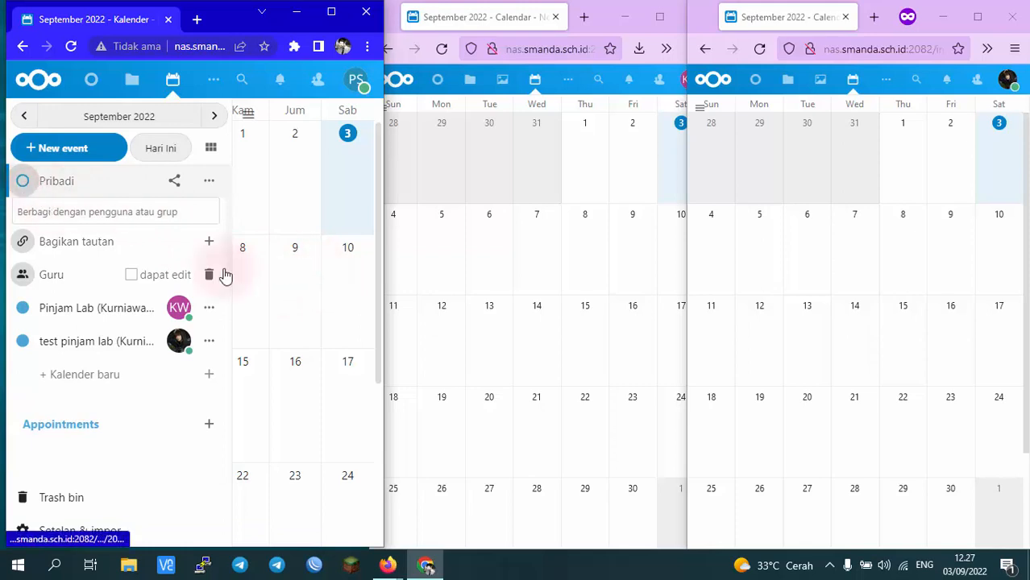
{"action": "left_click", "coordinate": [24, 184]}
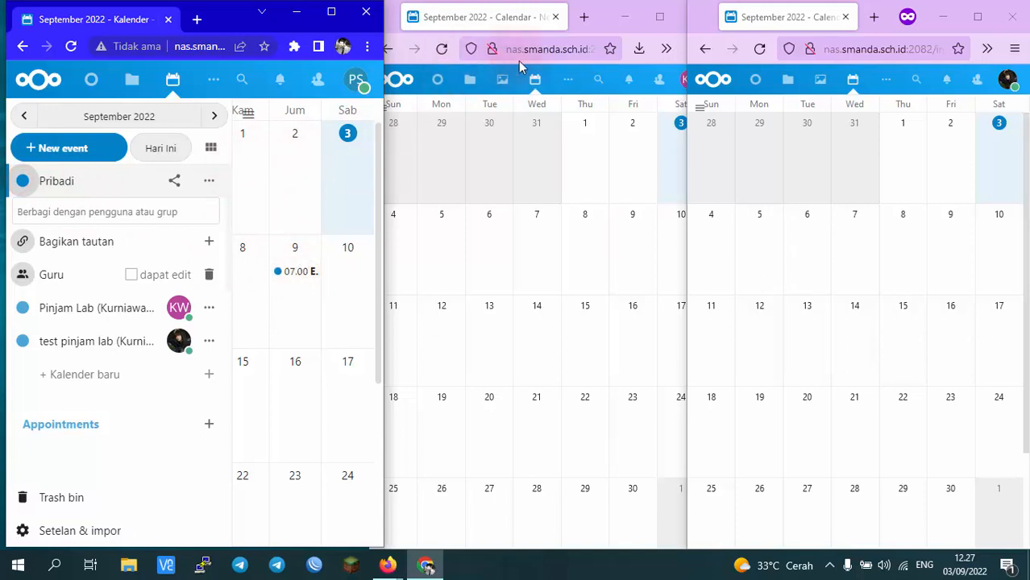
{"action": "left_click", "coordinate": [620, 24]}
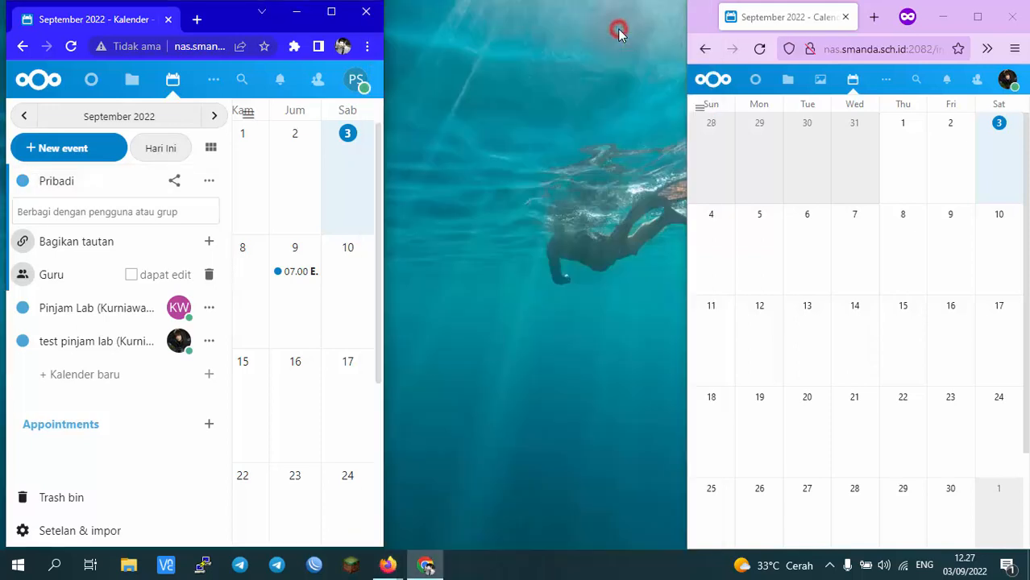
{"action": "left_click", "coordinate": [424, 562]}
{"action": "left_click", "coordinate": [419, 563]}
{"action": "left_click", "coordinate": [392, 564]}
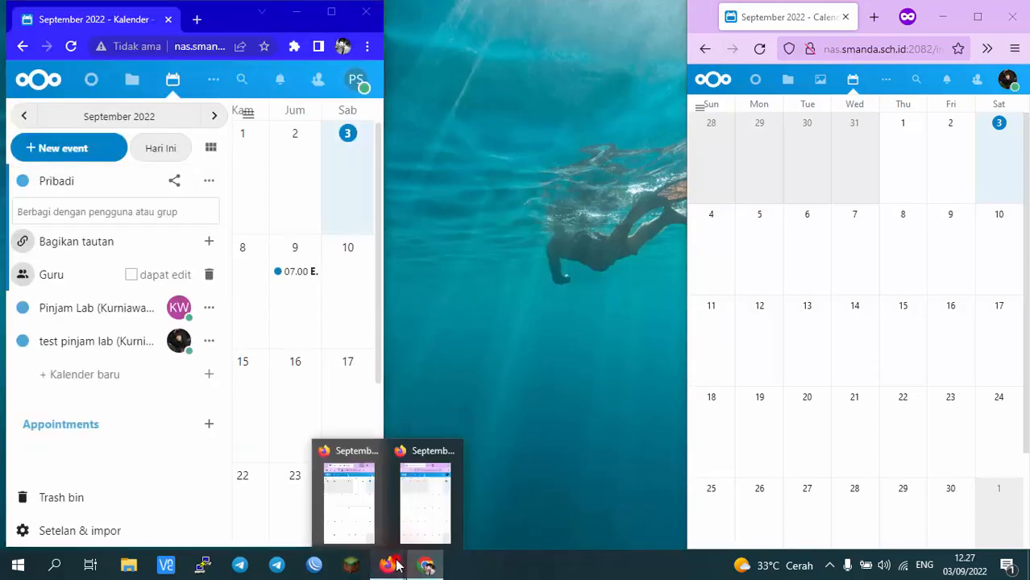
{"action": "left_click", "coordinate": [406, 520]}
{"action": "left_click", "coordinate": [380, 566]}
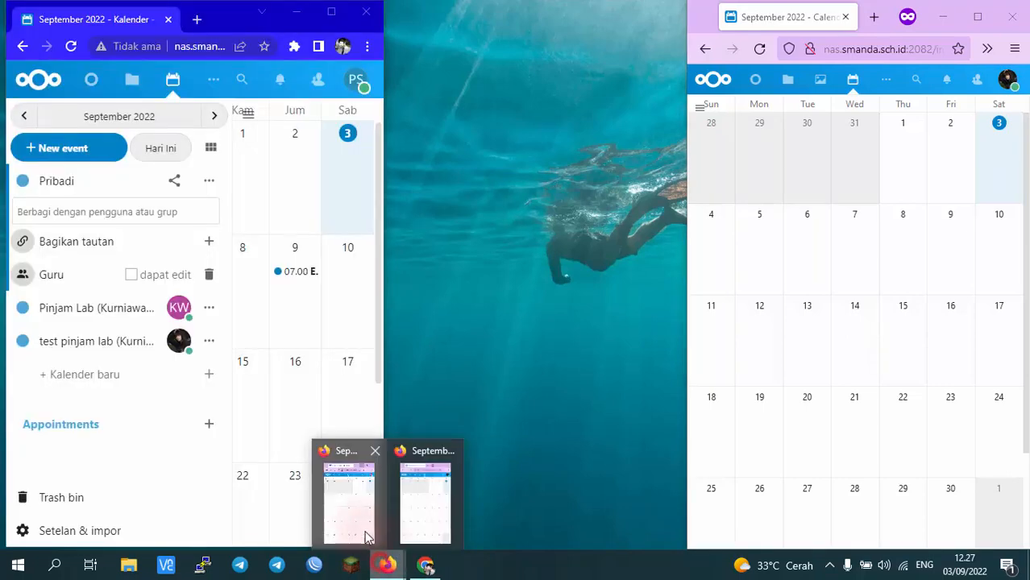
{"action": "left_click", "coordinate": [361, 524]}
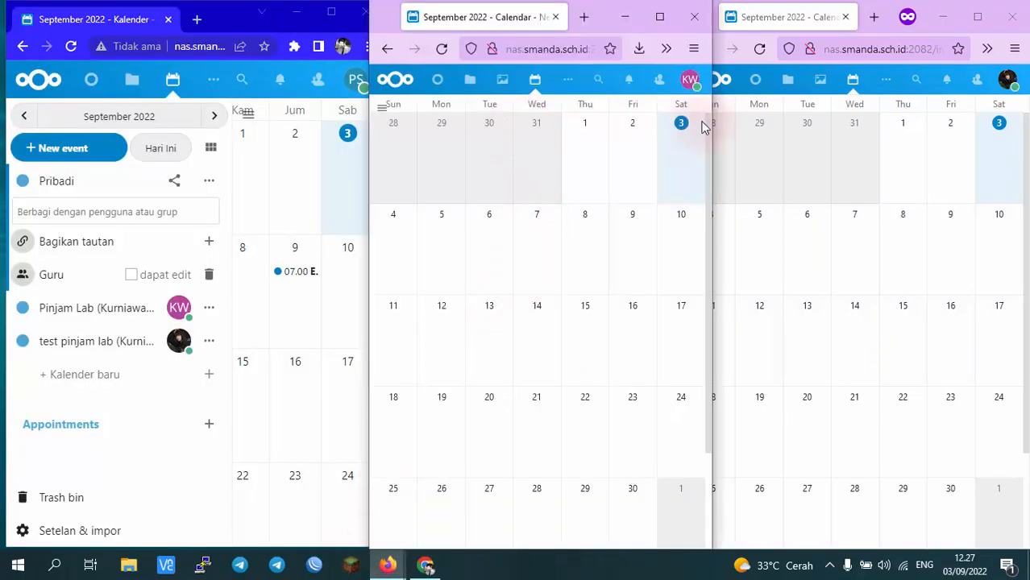
- Reload the Calendar app in both other accounts' browser windows and check 9 September for the shared event
{"action": "left_click", "coordinate": [535, 79]}
{"action": "left_click", "coordinate": [854, 88]}
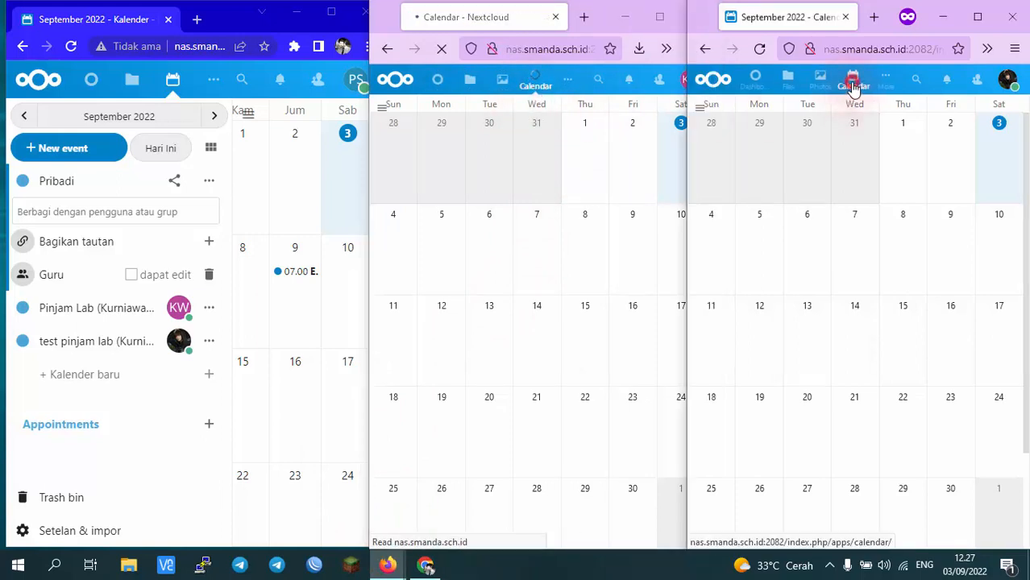
{"action": "left_click", "coordinate": [853, 84]}
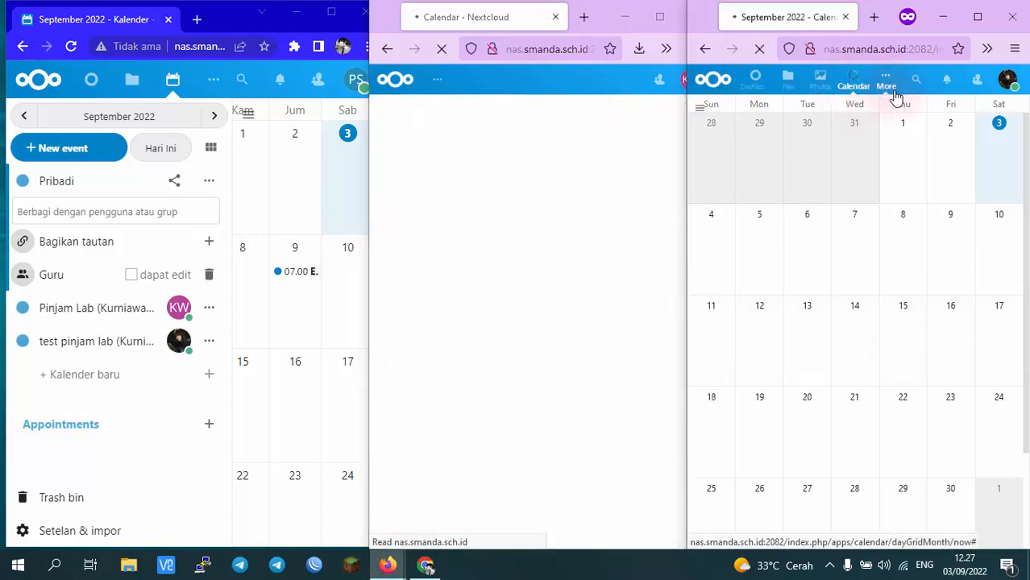
{"action": "left_click", "coordinate": [494, 18]}
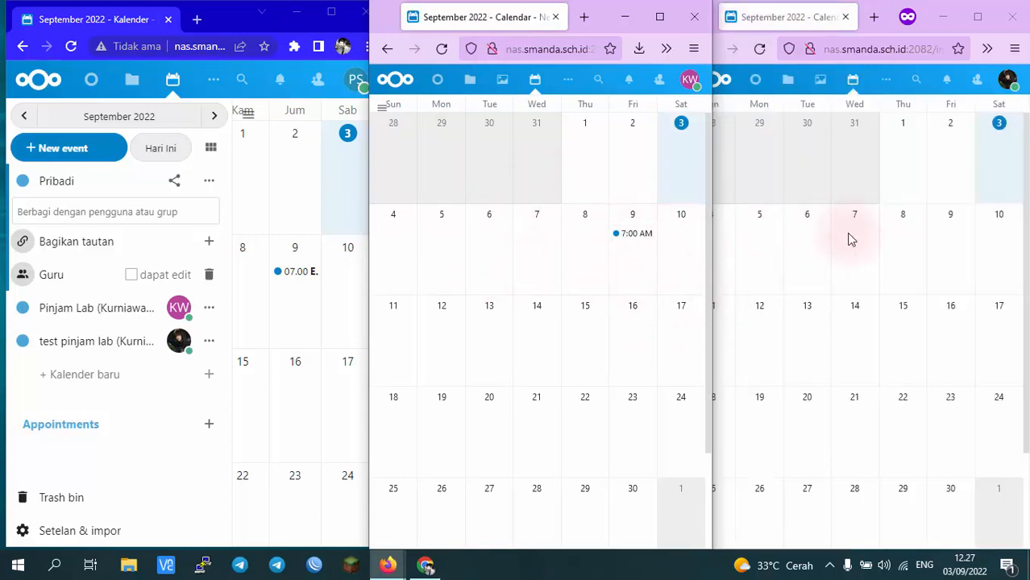
{"action": "left_click", "coordinate": [769, 14]}
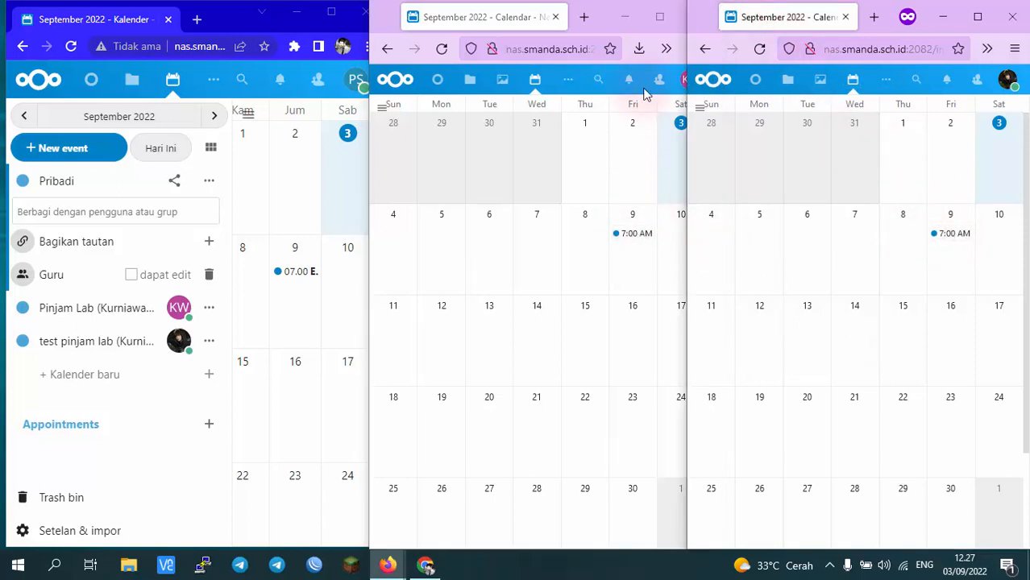
- Maximize the middle account's window and view the details of the shared "Ekonomi - Penggunaan Lab 3" event on 9 September
{"action": "left_click", "coordinate": [659, 16]}
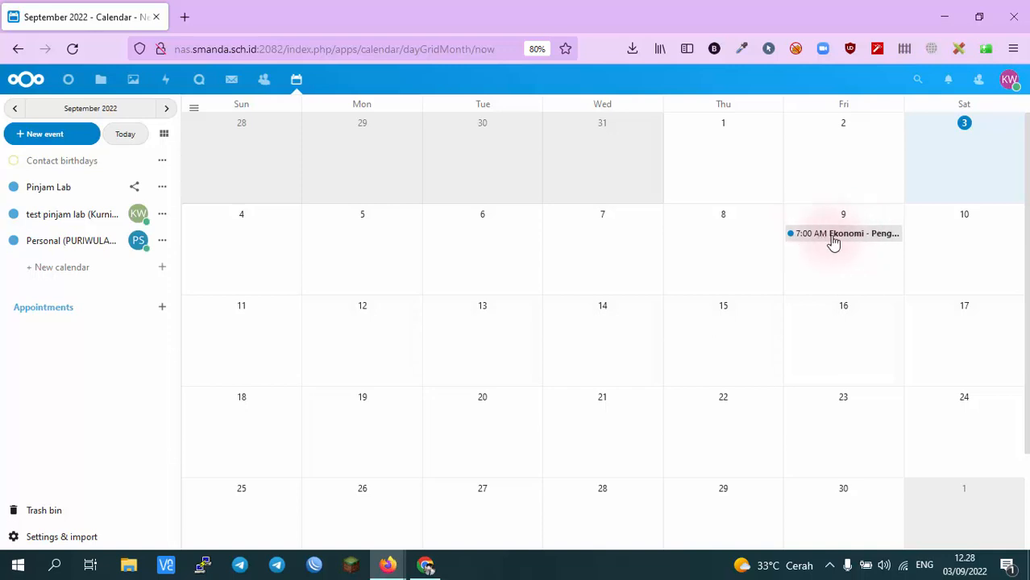
{"action": "left_click", "coordinate": [834, 240]}
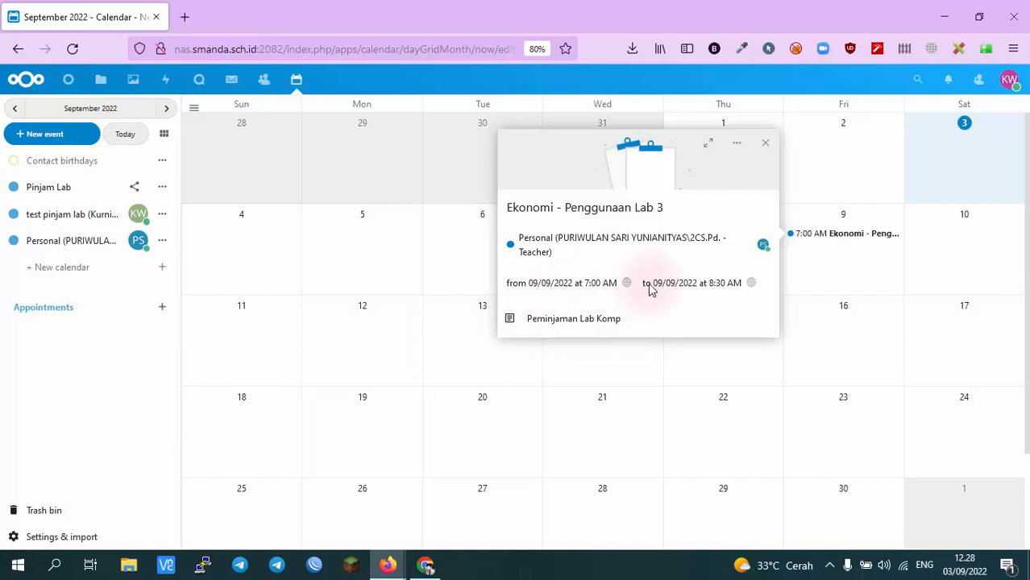
{"action": "left_click", "coordinate": [765, 147]}
{"action": "left_click", "coordinate": [839, 233]}
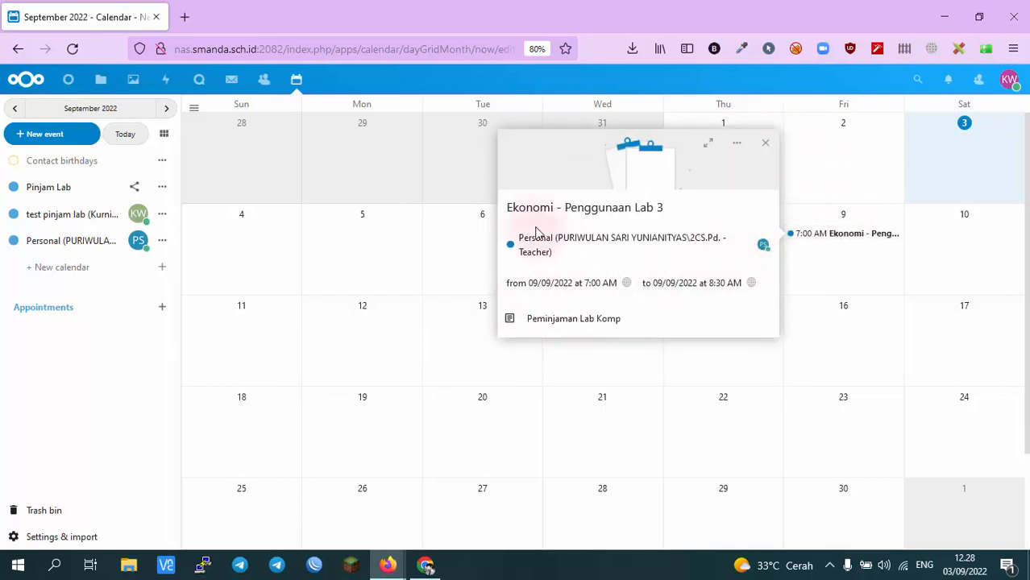
{"action": "left_click", "coordinate": [767, 147]}
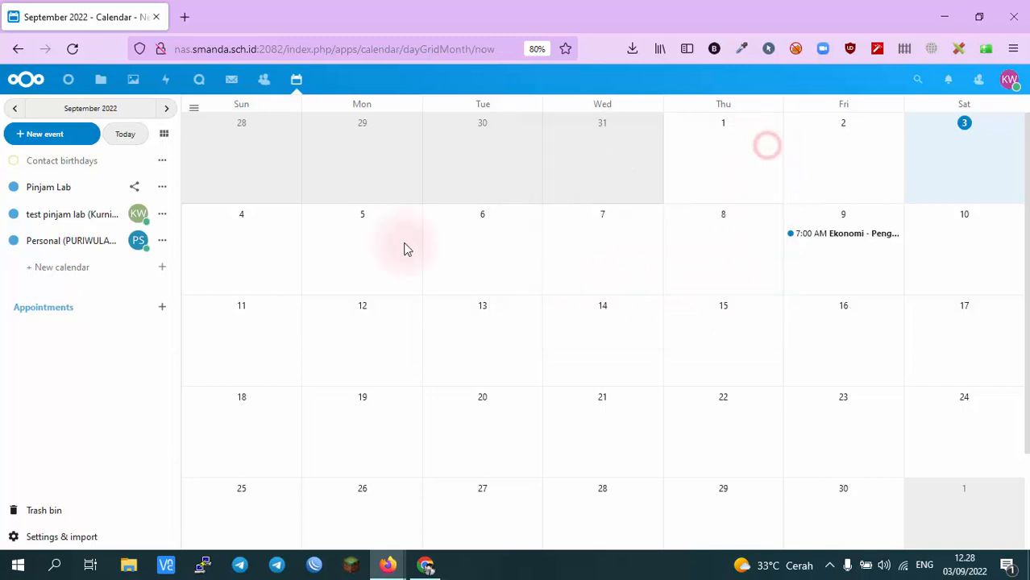
- Examine the options available for the shared "test pinjam lab" and Personal calendars, including name editing, without changing anything
{"action": "left_click", "coordinate": [162, 218]}
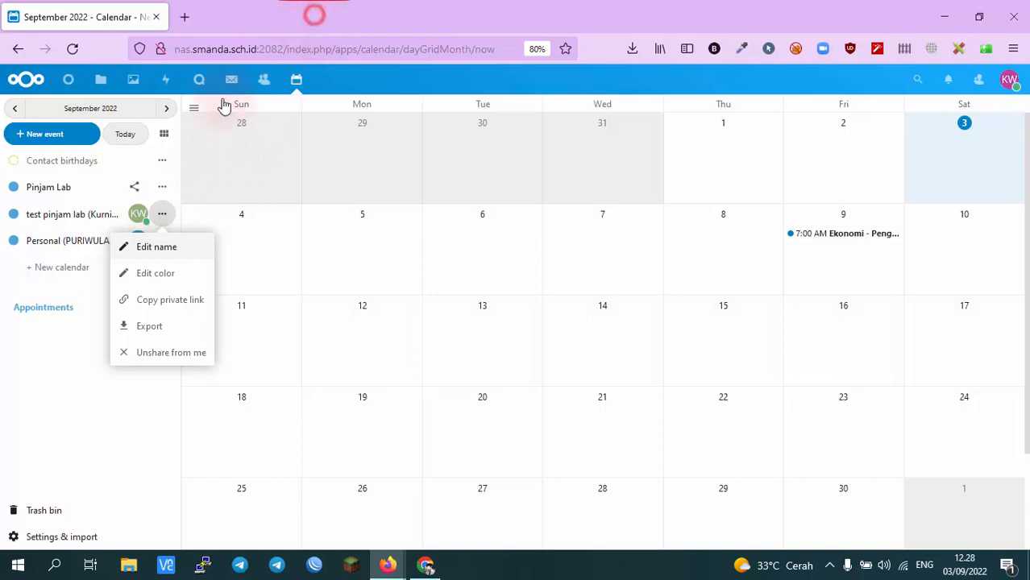
{"action": "left_click", "coordinate": [87, 407]}
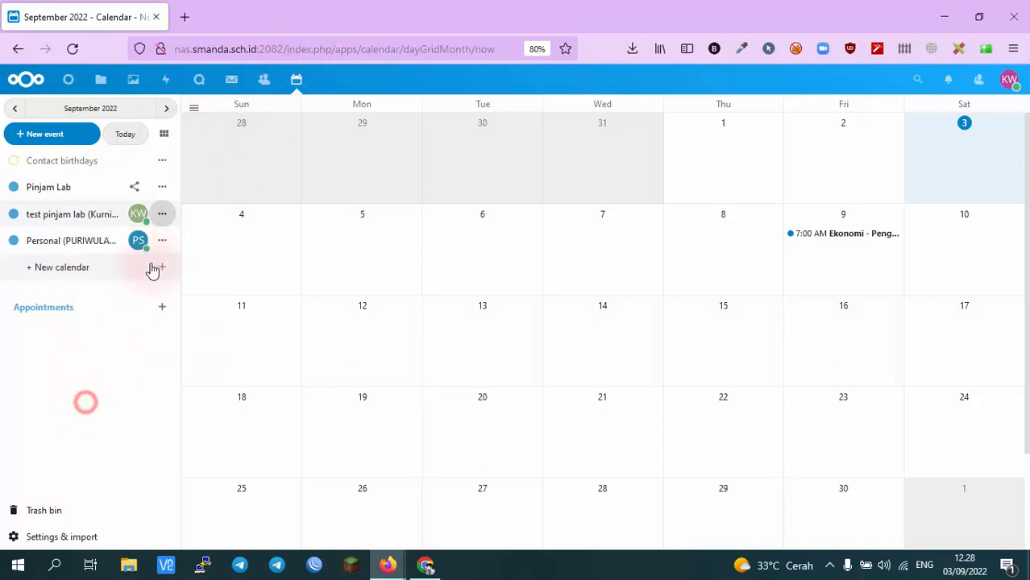
{"action": "left_click", "coordinate": [162, 242]}
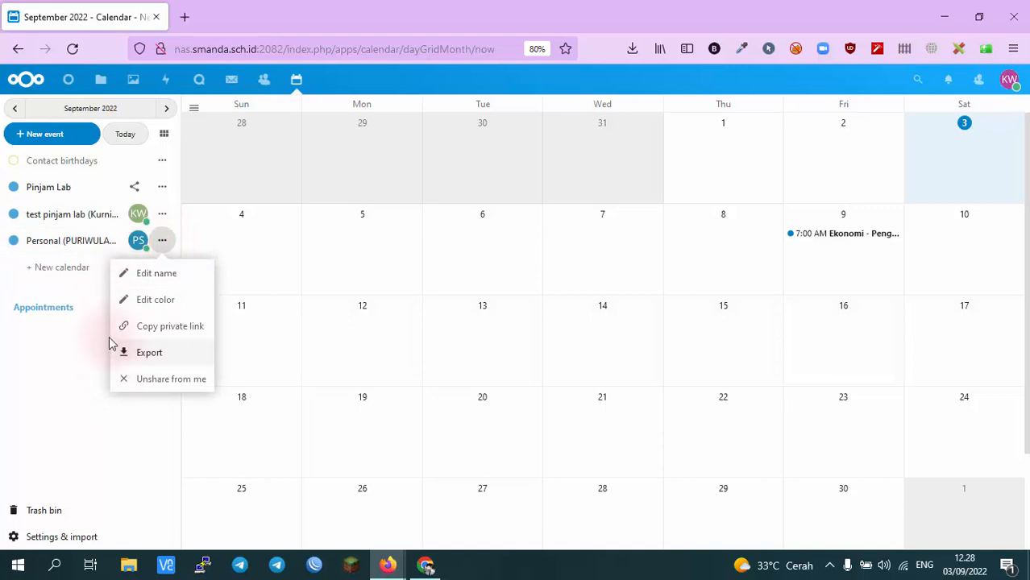
{"action": "left_click", "coordinate": [160, 274]}
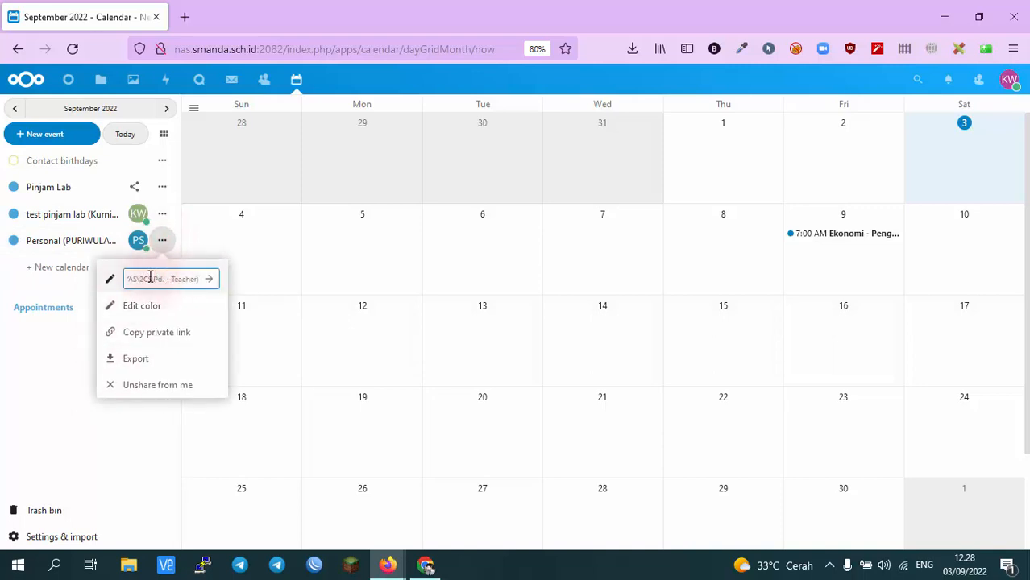
{"action": "left_click", "coordinate": [51, 438]}
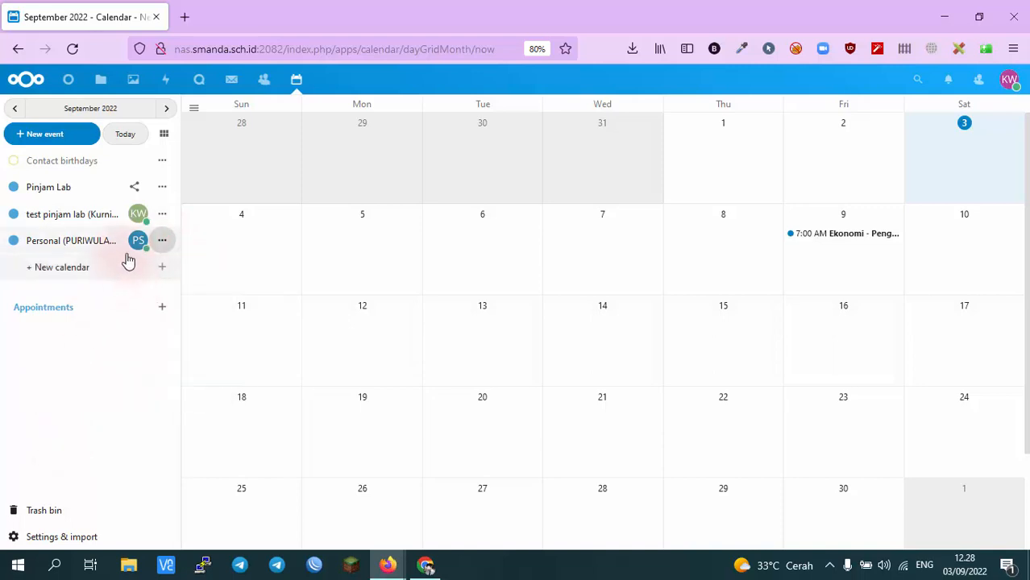
{"action": "left_click", "coordinate": [163, 241]}
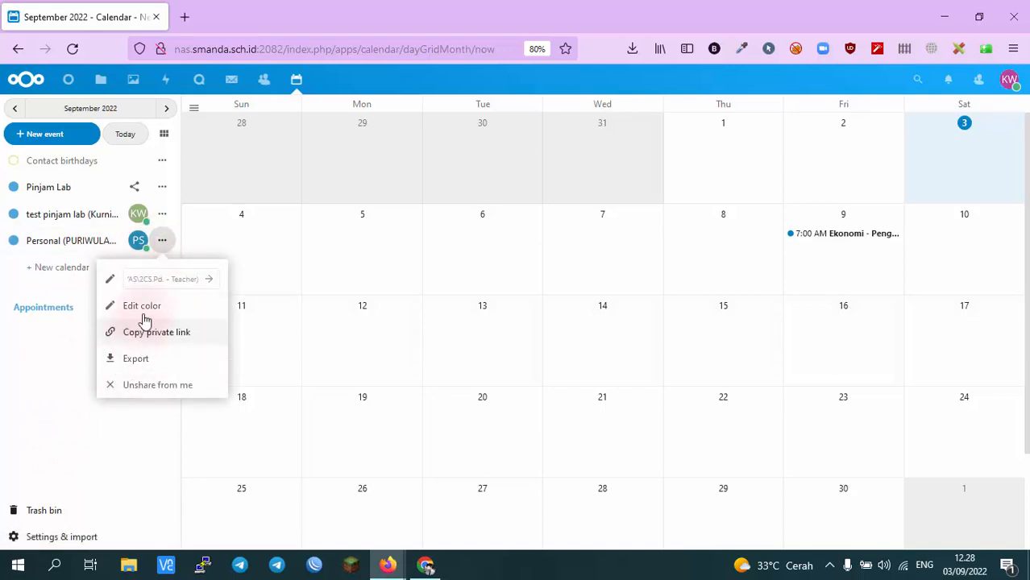
{"action": "left_click", "coordinate": [110, 443]}
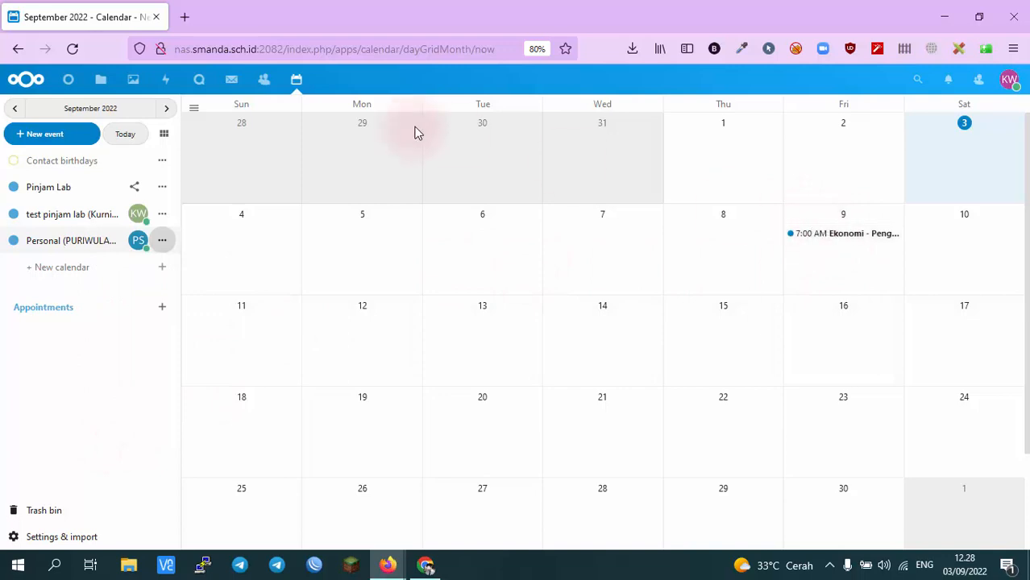
- Switch the calendar from the month view to the Day view
{"action": "left_click", "coordinate": [166, 135]}
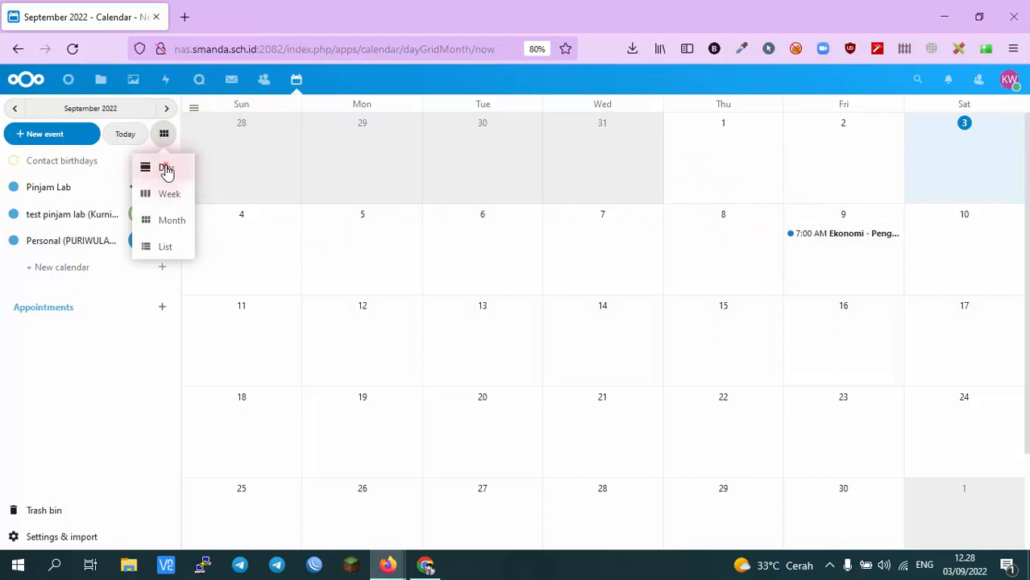
{"action": "left_click", "coordinate": [166, 169]}
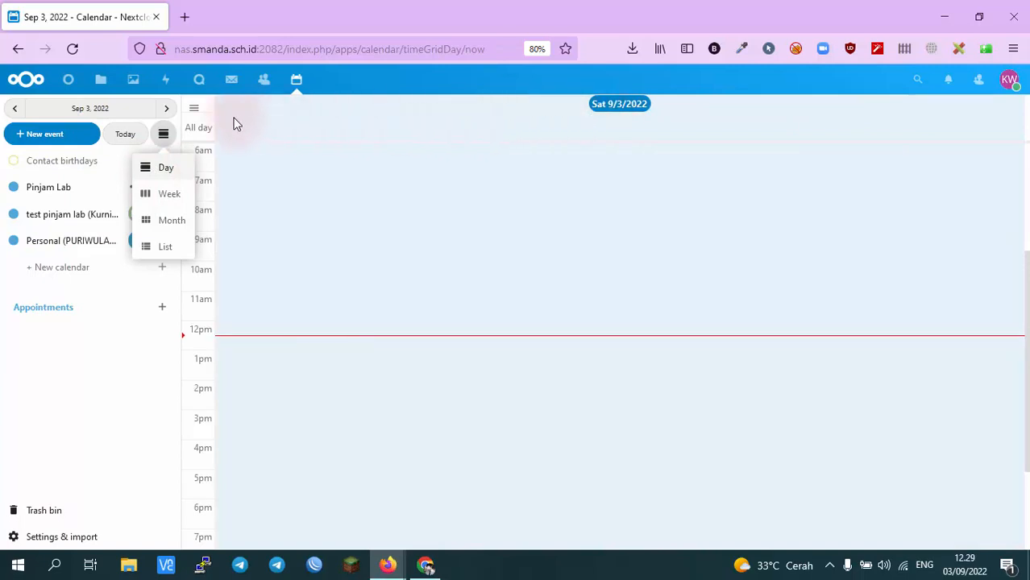
{"action": "left_click", "coordinate": [164, 137]}
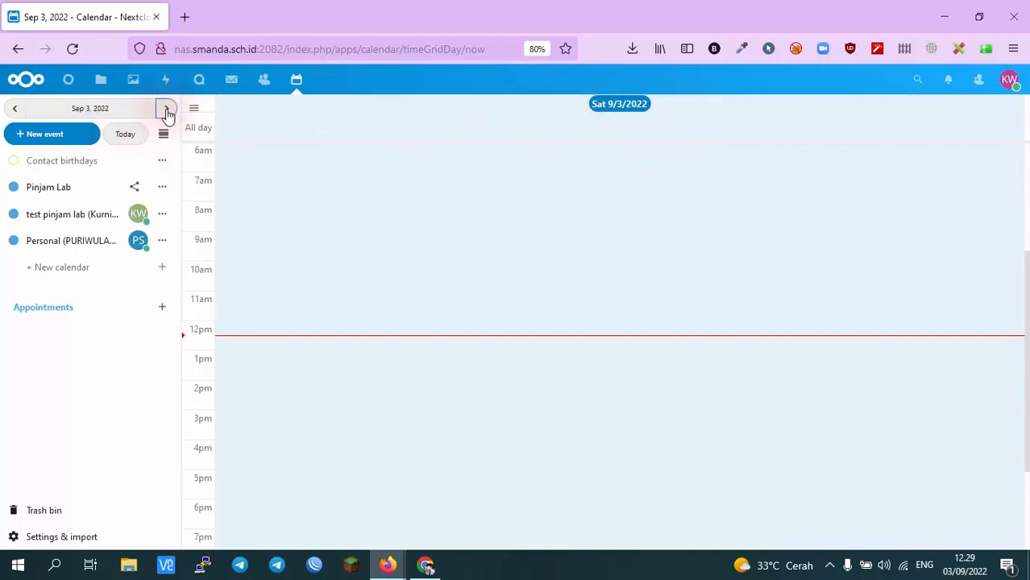
- Advance the Day view to 9 September 2022 to check the booking, and return to the Month view
{"action": "left_click", "coordinate": [167, 109]}
{"action": "left_click", "coordinate": [166, 109]}
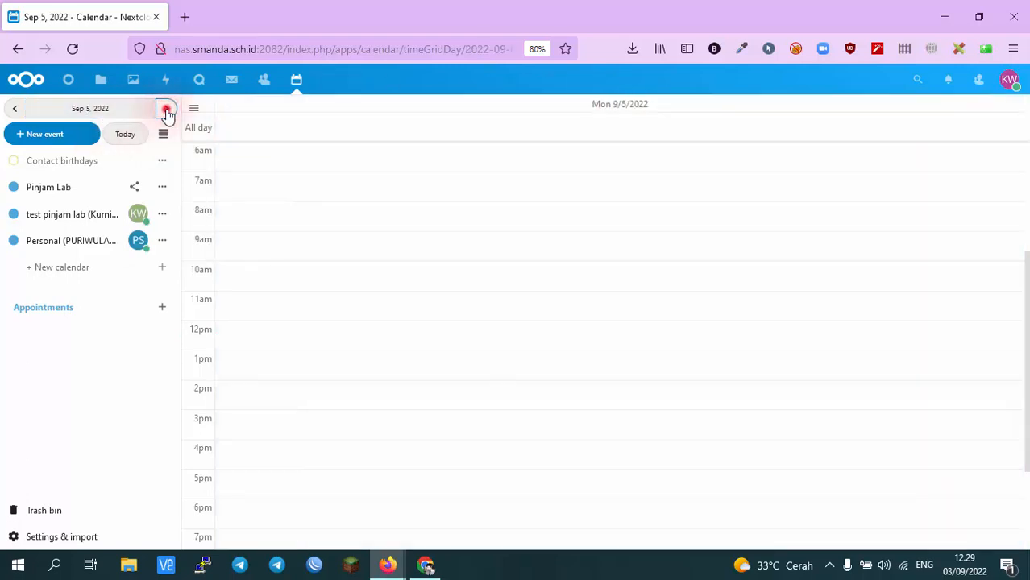
{"action": "left_click", "coordinate": [167, 109]}
{"action": "left_click", "coordinate": [167, 110]}
{"action": "left_click", "coordinate": [167, 109]}
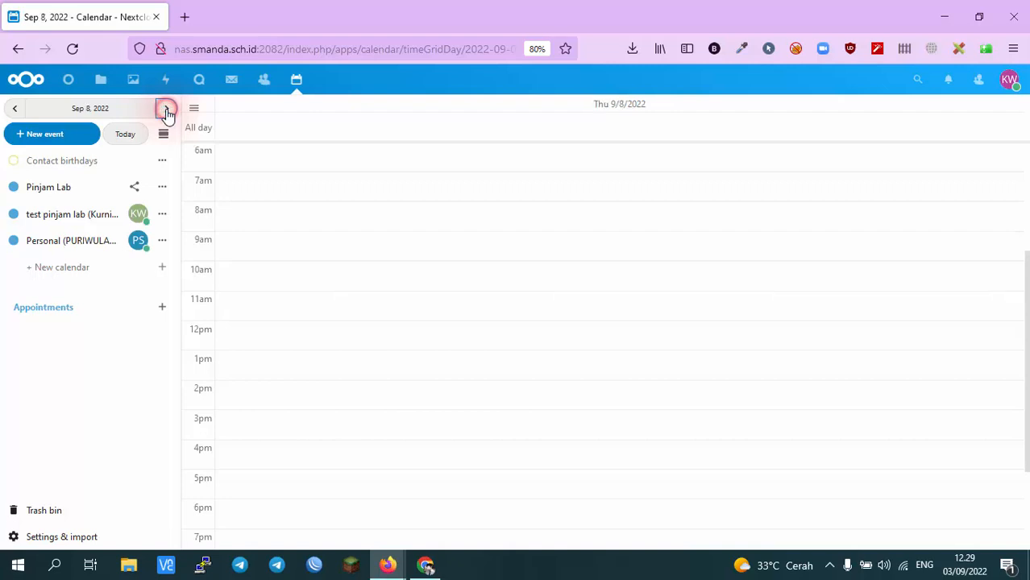
{"action": "left_click", "coordinate": [167, 110]}
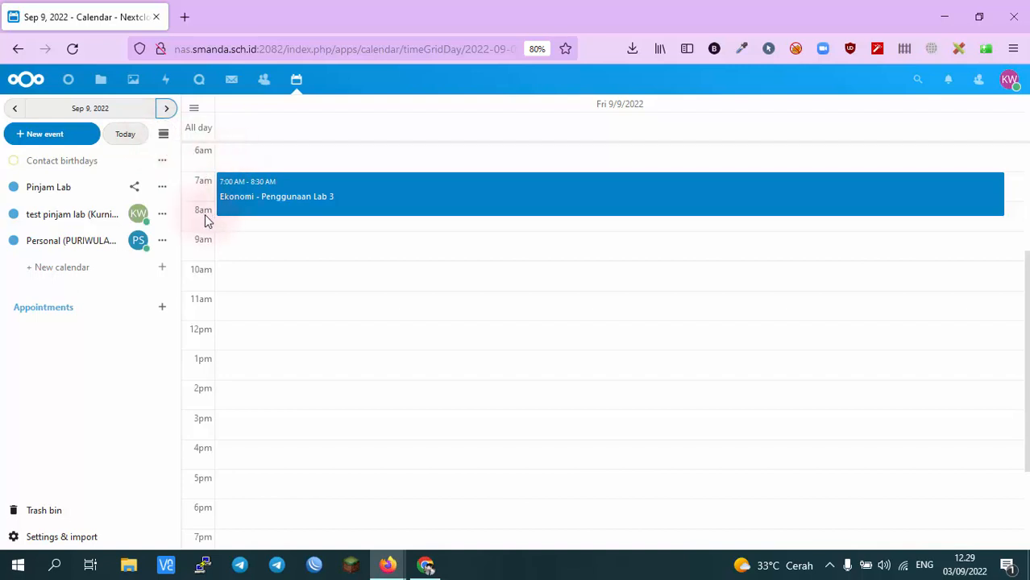
{"action": "left_click", "coordinate": [164, 133]}
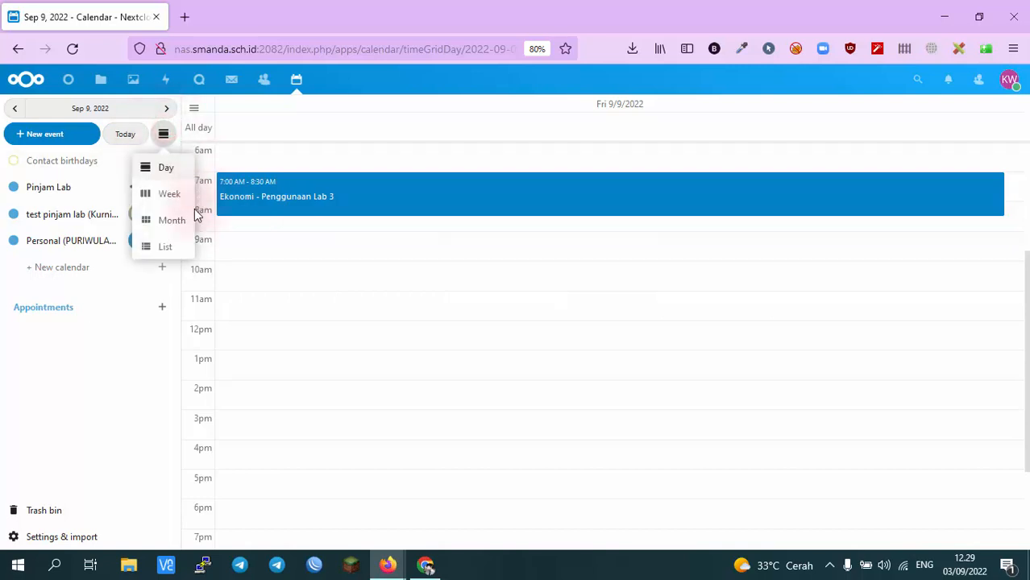
{"action": "left_click", "coordinate": [171, 223]}
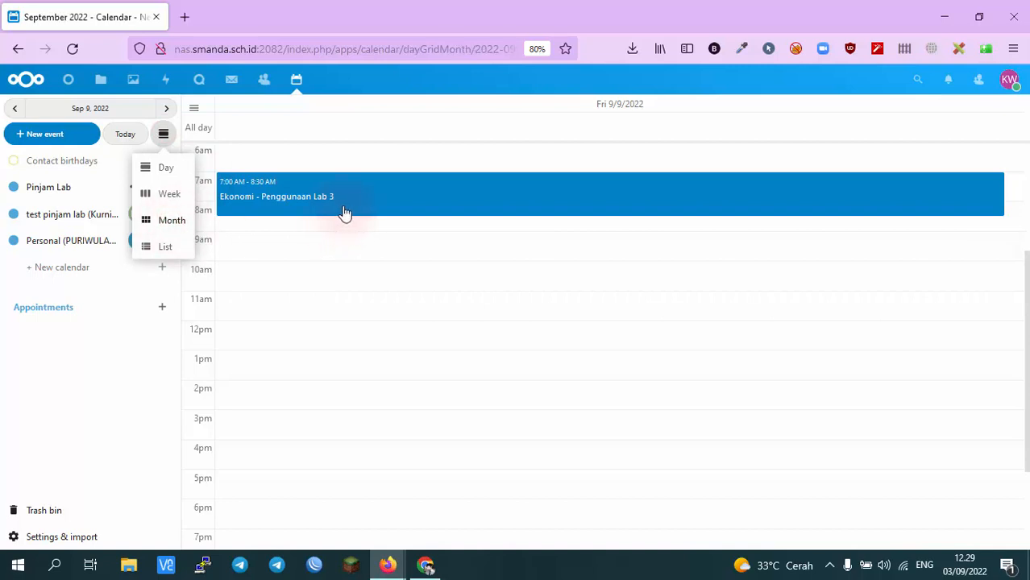
- Restore the middle account's browser window to its smaller size and maximize the third account's window
{"action": "left_click", "coordinate": [978, 16]}
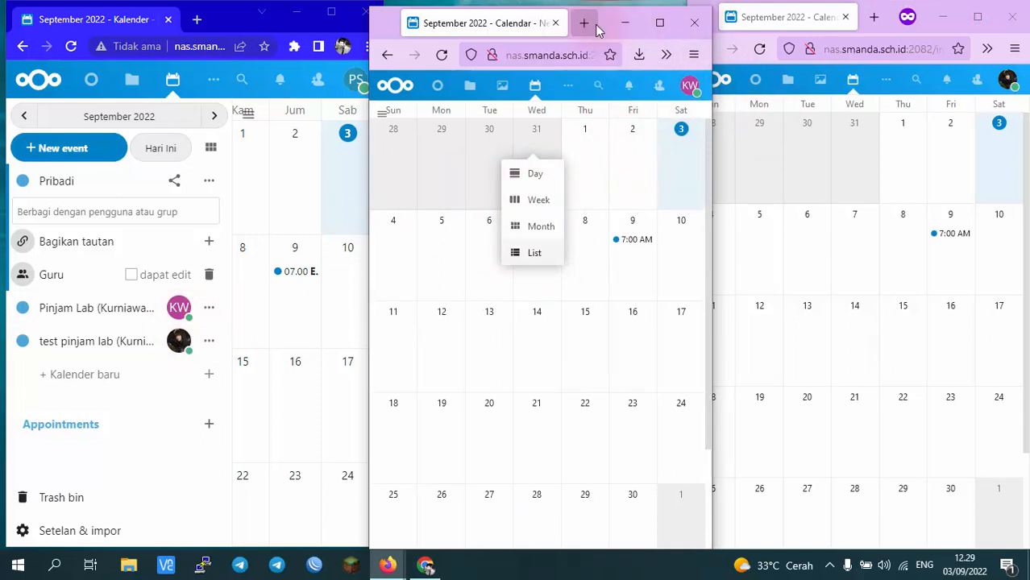
{"action": "left_click_drag", "start_coordinate": [603, 29], "coordinate": [605, 23]}
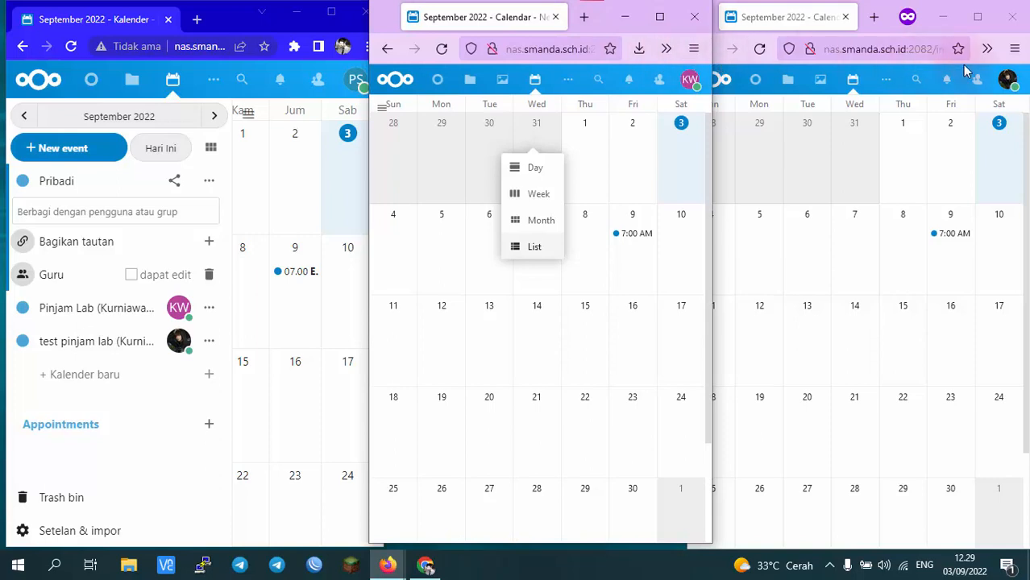
{"action": "left_click", "coordinate": [1007, 79]}
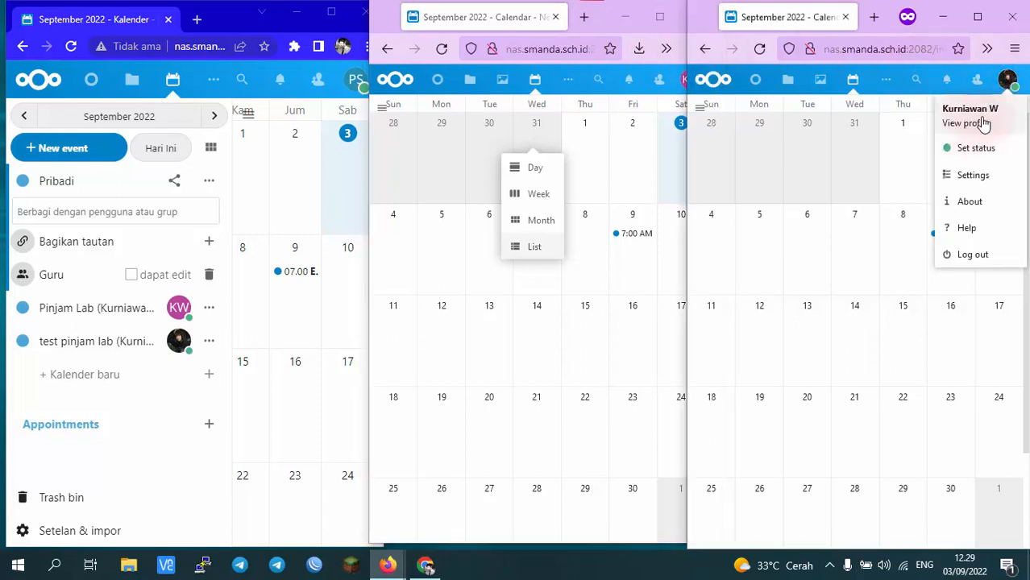
{"action": "left_click", "coordinate": [977, 16]}
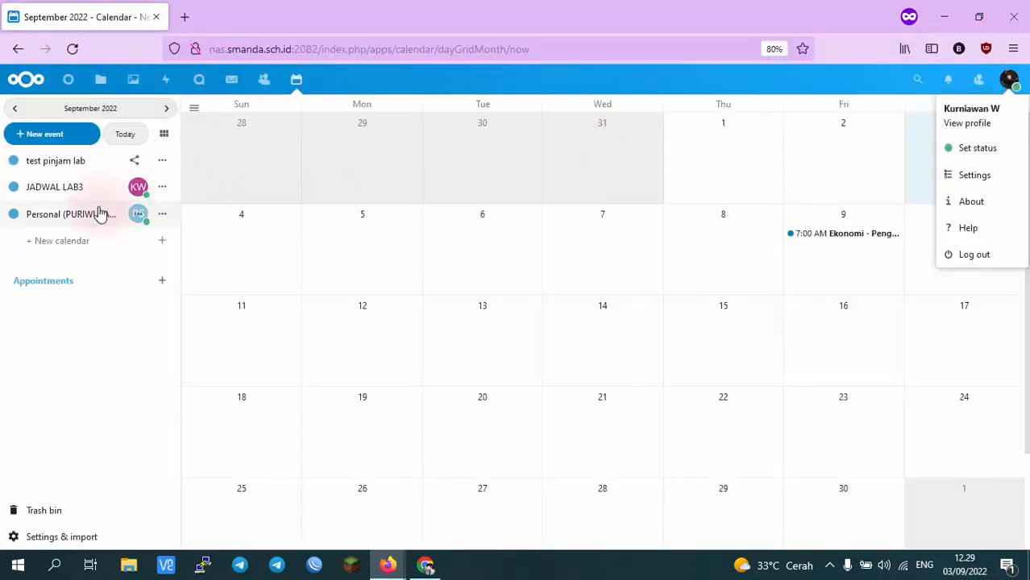
- Delete the third account's own "test pinjam lab" calendar
{"action": "left_click", "coordinate": [164, 163]}
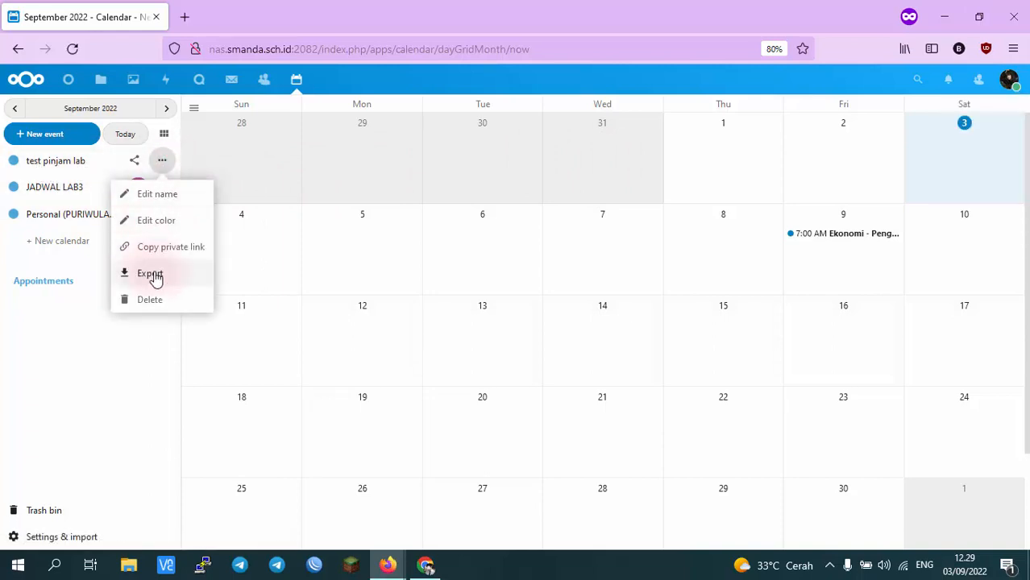
{"action": "left_click", "coordinate": [149, 298]}
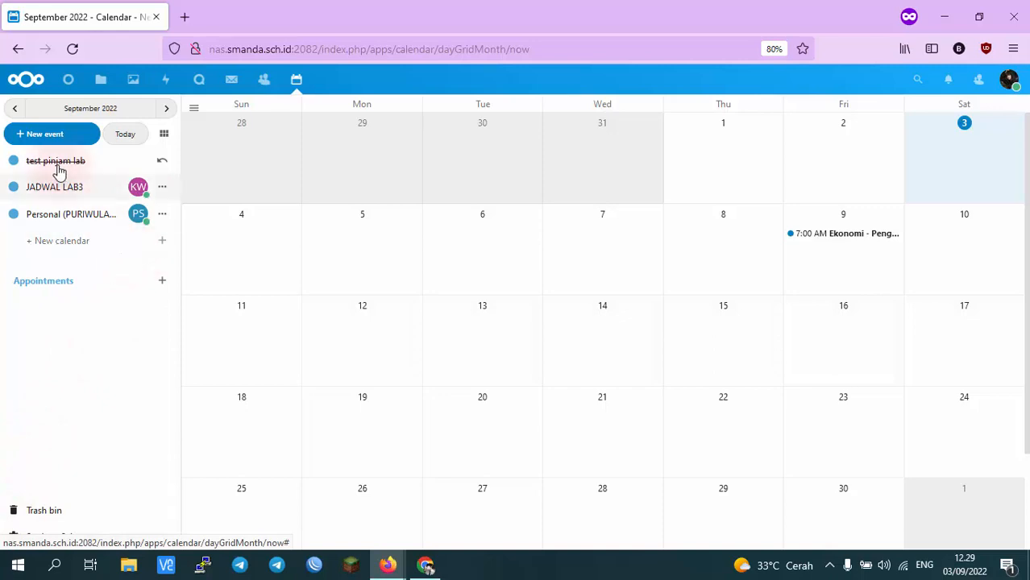
- Examine the options available for the shared JADWAL LAB3 and Personal calendars without changing anything
{"action": "left_click", "coordinate": [164, 190]}
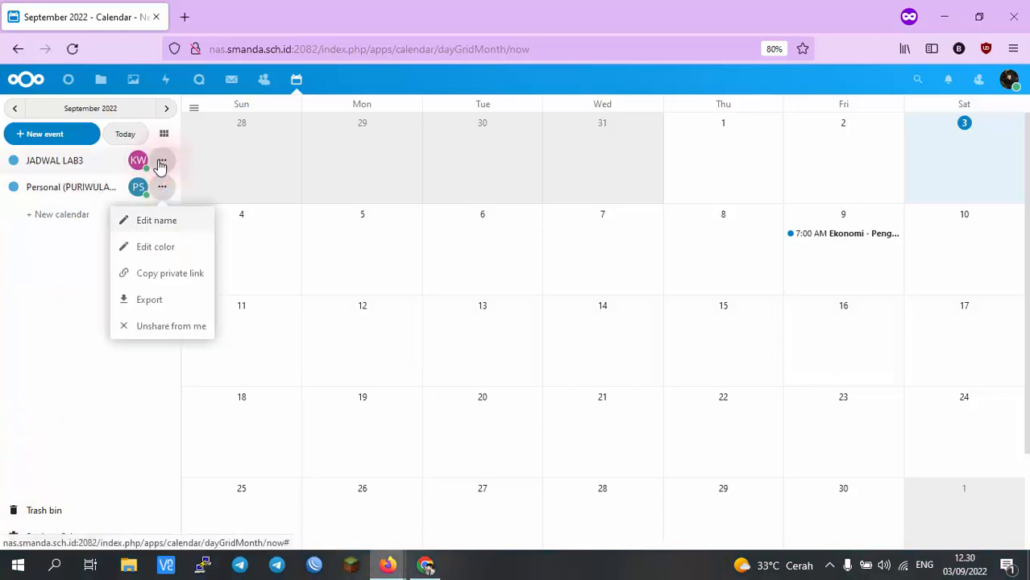
{"action": "left_click", "coordinate": [161, 165]}
{"action": "key", "text": "Down"}
{"action": "key", "text": "Down"}
{"action": "key", "text": "Down"}
{"action": "key", "text": "Down"}
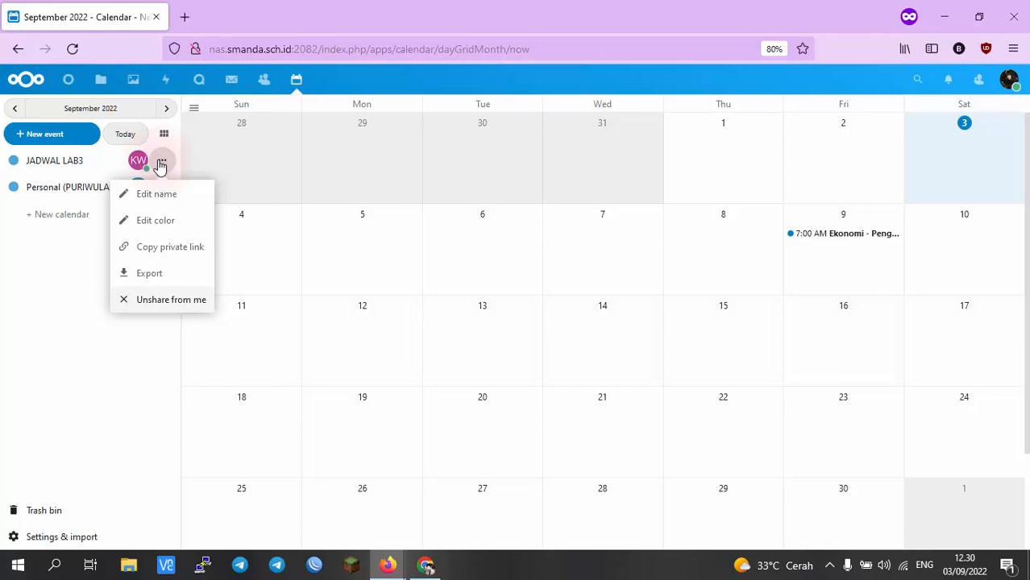
{"action": "left_click", "coordinate": [160, 165]}
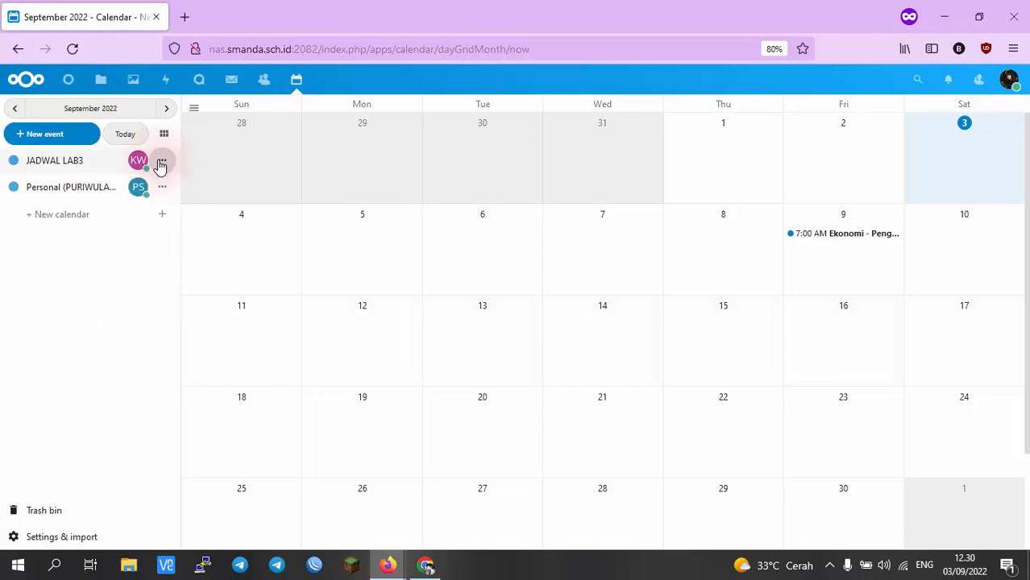
{"action": "left_click", "coordinate": [162, 186]}
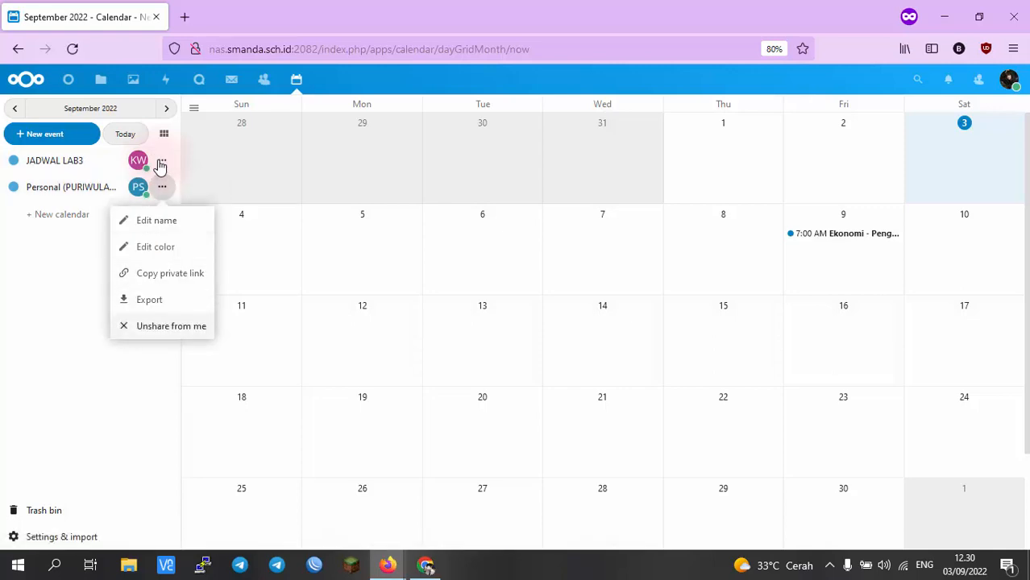
{"action": "left_click", "coordinate": [160, 165]}
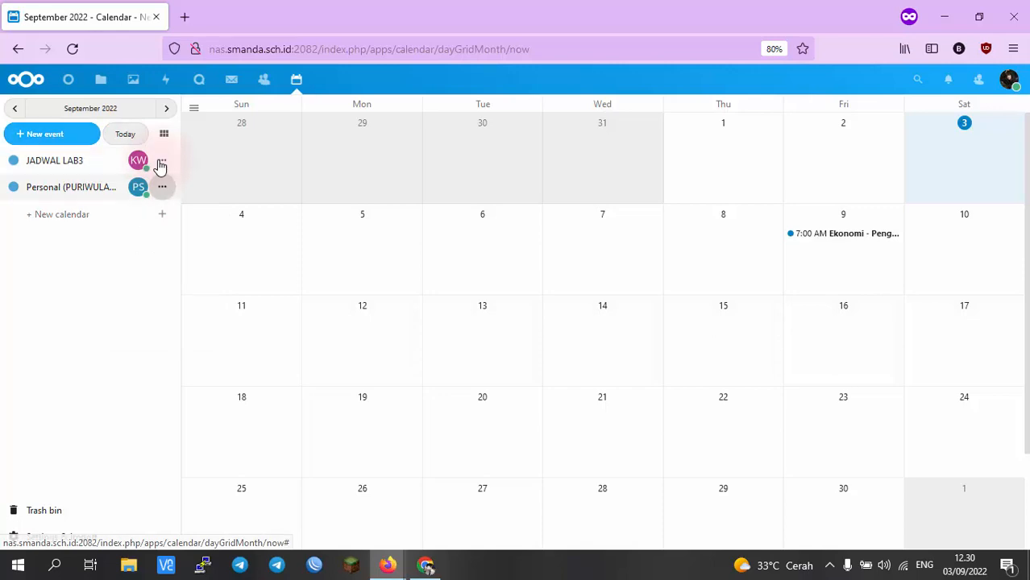
- Try to create a new event while the account has no calendar of its own, and dismiss the dialog
{"action": "left_click", "coordinate": [51, 133]}
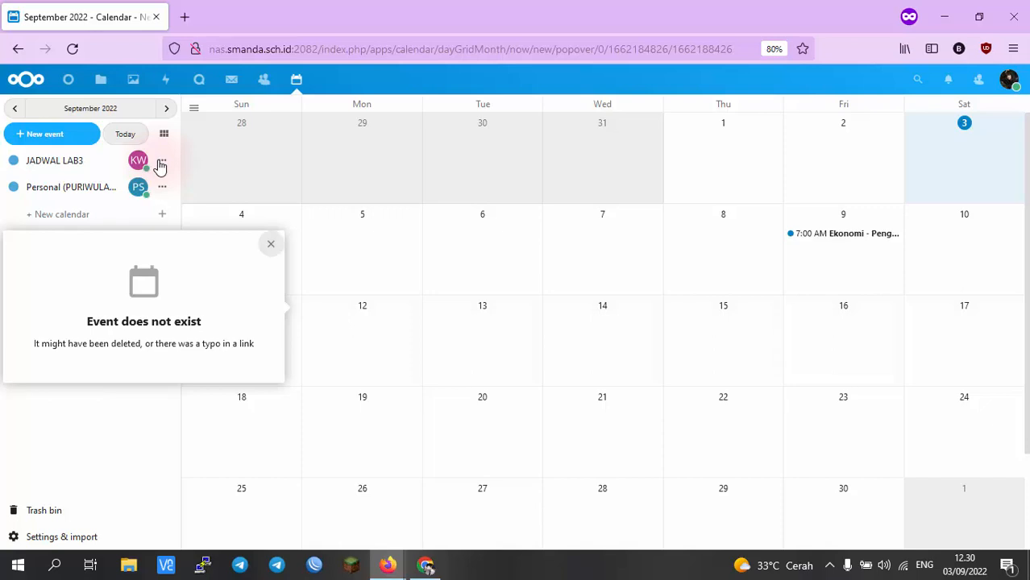
{"action": "left_click", "coordinate": [270, 243]}
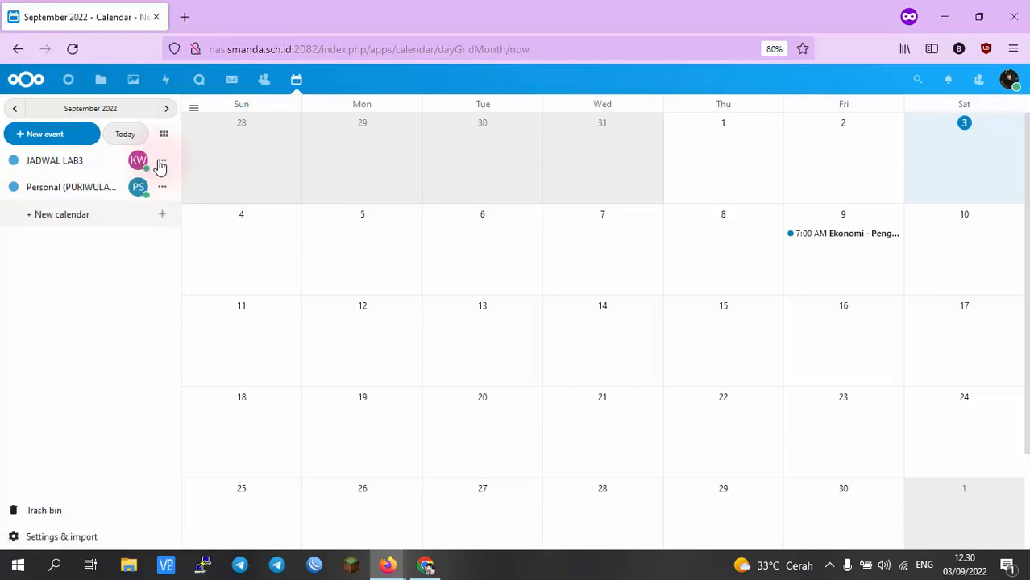
- Create a new calendar named "Kalender" followed by the account owner's short name
{"action": "left_click", "coordinate": [162, 214]}
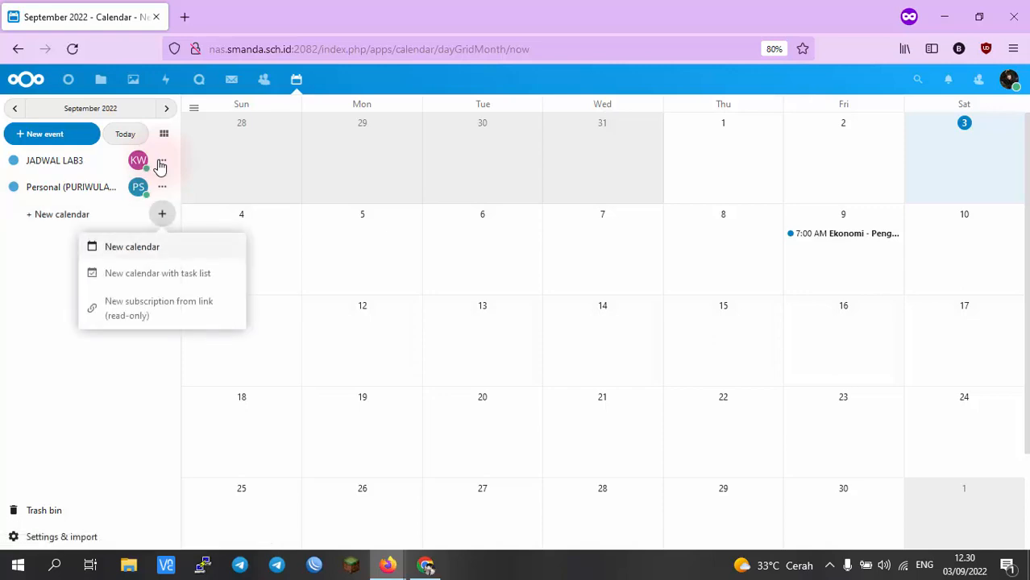
{"action": "left_click", "coordinate": [132, 246]}
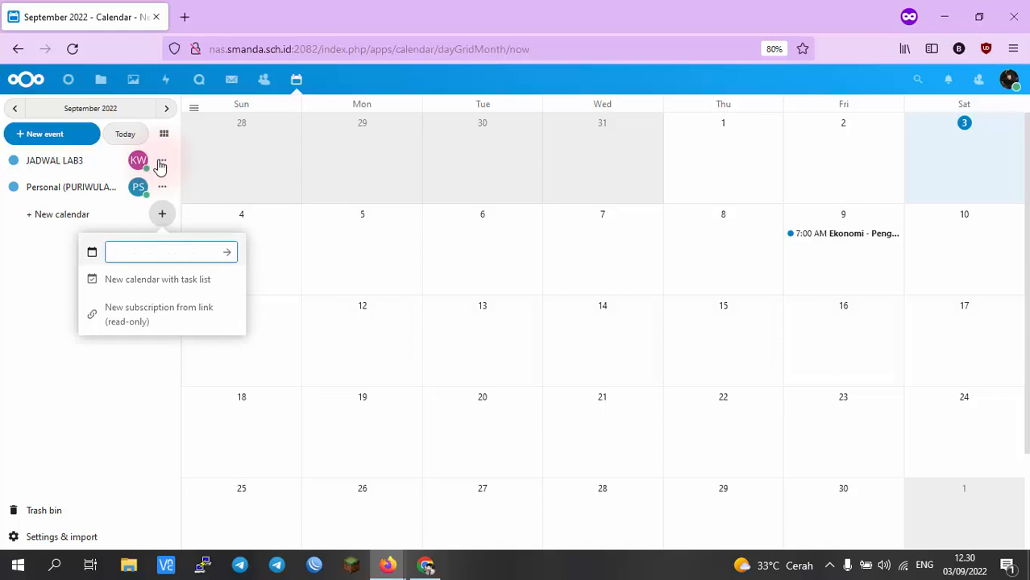
{"action": "type", "text": "Kalen"}
{"action": "type", "text": "dek"}
{"action": "type", "text": "r Kur"}
{"action": "type", "text": "ni"}
{"action": "key", "text": "Return"}
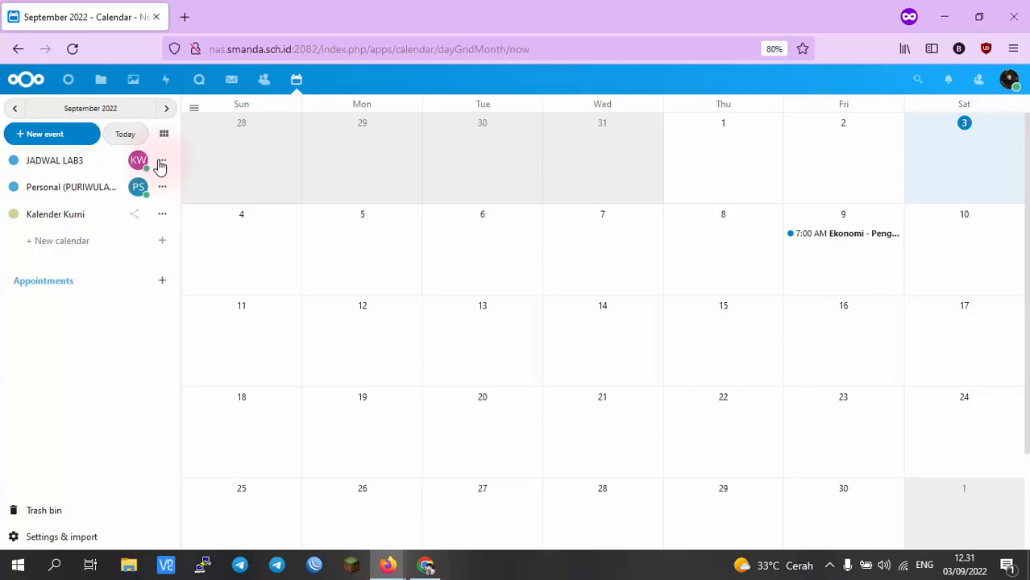
- View 5 September 2022 in the Day view and switch back to the Month view
{"action": "left_click", "coordinate": [362, 214]}
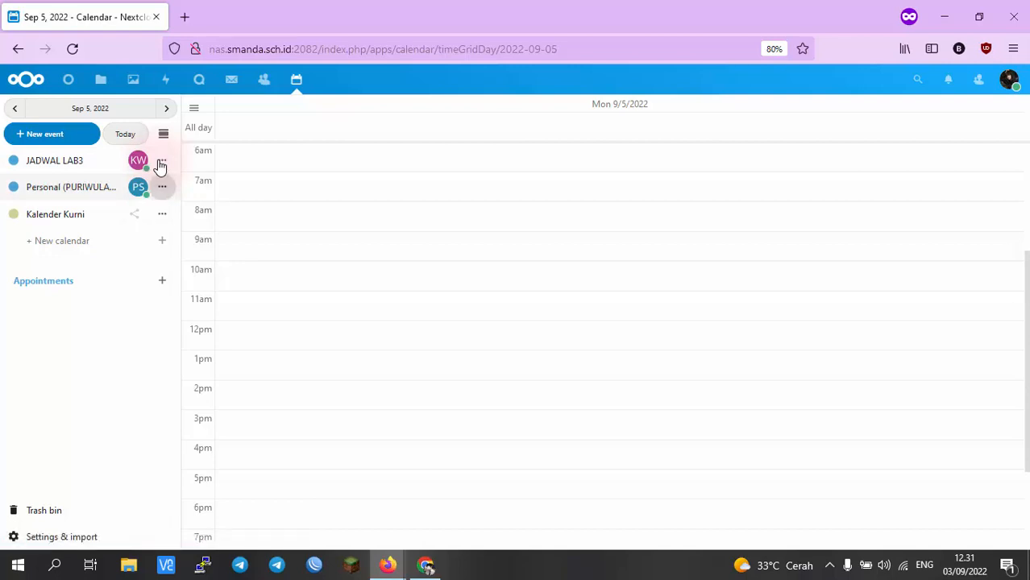
{"action": "left_click", "coordinate": [161, 164]}
{"action": "left_click", "coordinate": [160, 166]}
{"action": "left_click", "coordinate": [194, 108]}
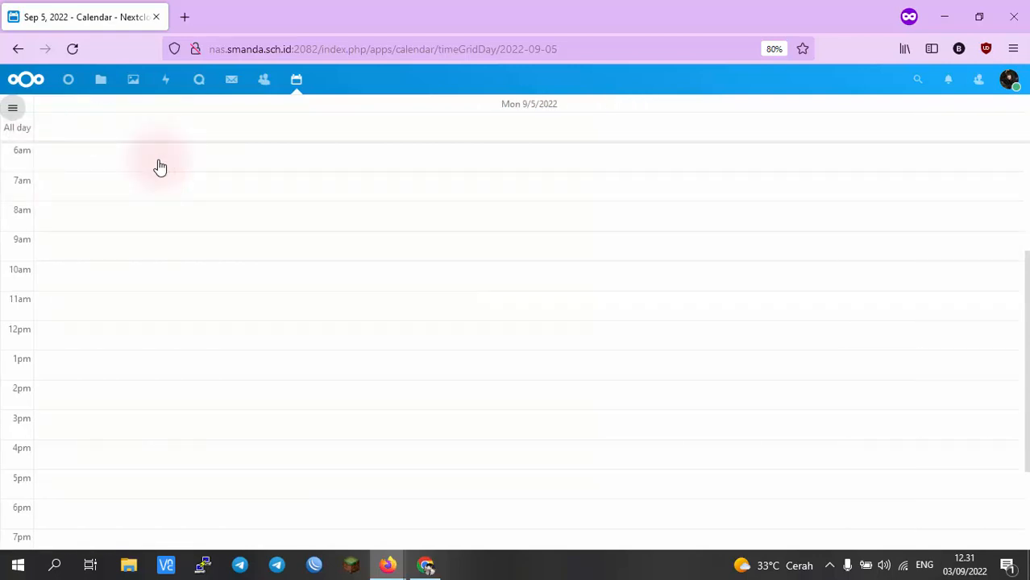
{"action": "left_click", "coordinate": [12, 107]}
{"action": "left_click", "coordinate": [163, 134]}
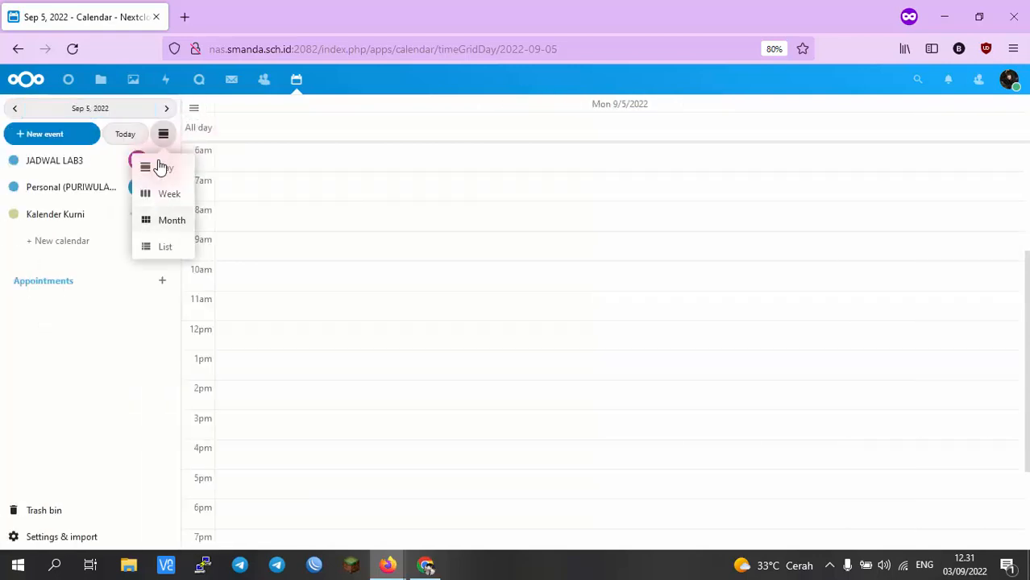
{"action": "left_click", "coordinate": [170, 220]}
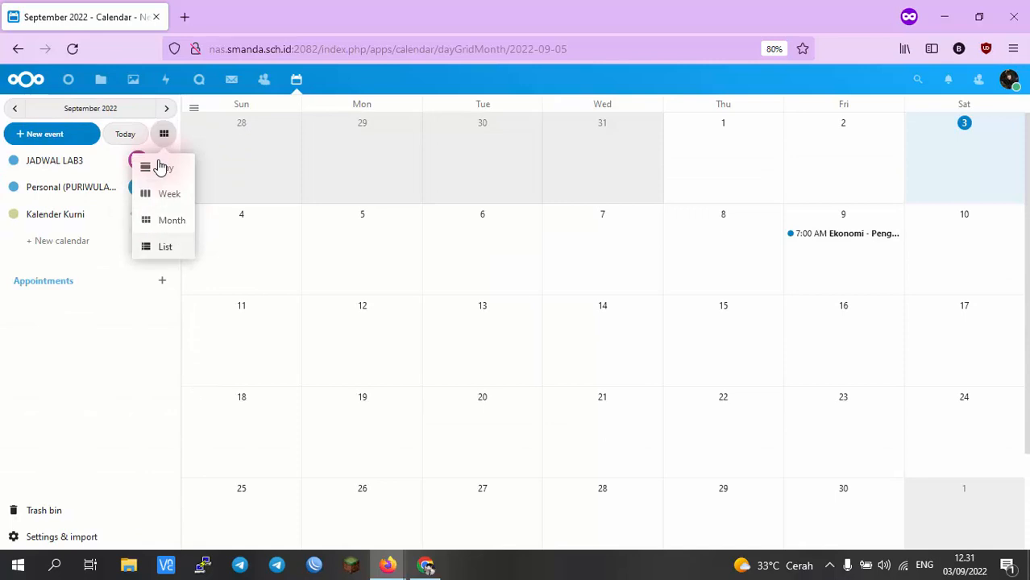
- Toggle the visibility of the newly created, Personal and JADWAL LAB3 calendars to check which one holds the booking
{"action": "left_click", "coordinate": [54, 214]}
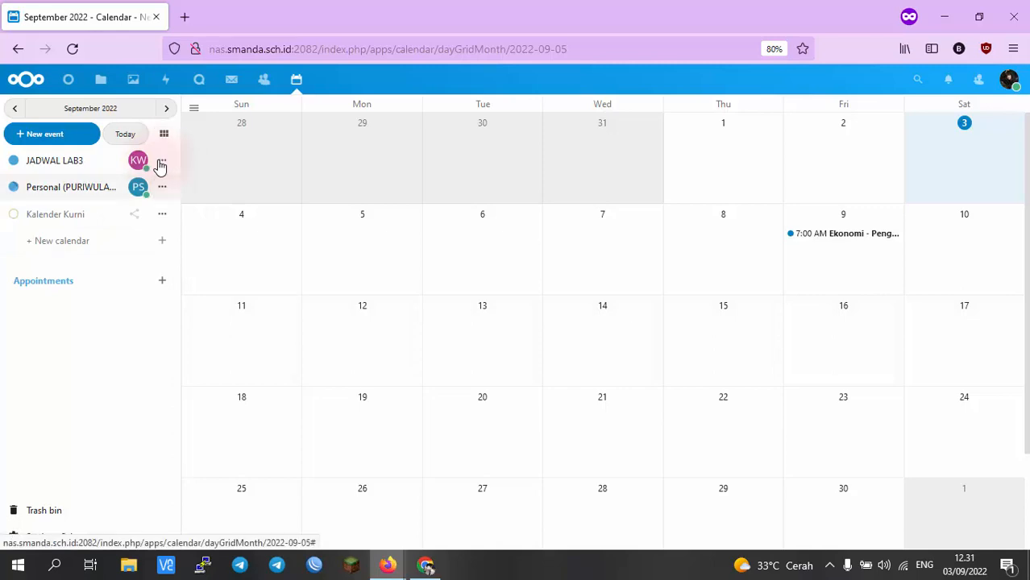
{"action": "left_click", "coordinate": [71, 187]}
{"action": "left_click", "coordinate": [71, 187]}
{"action": "left_click", "coordinate": [54, 160]}
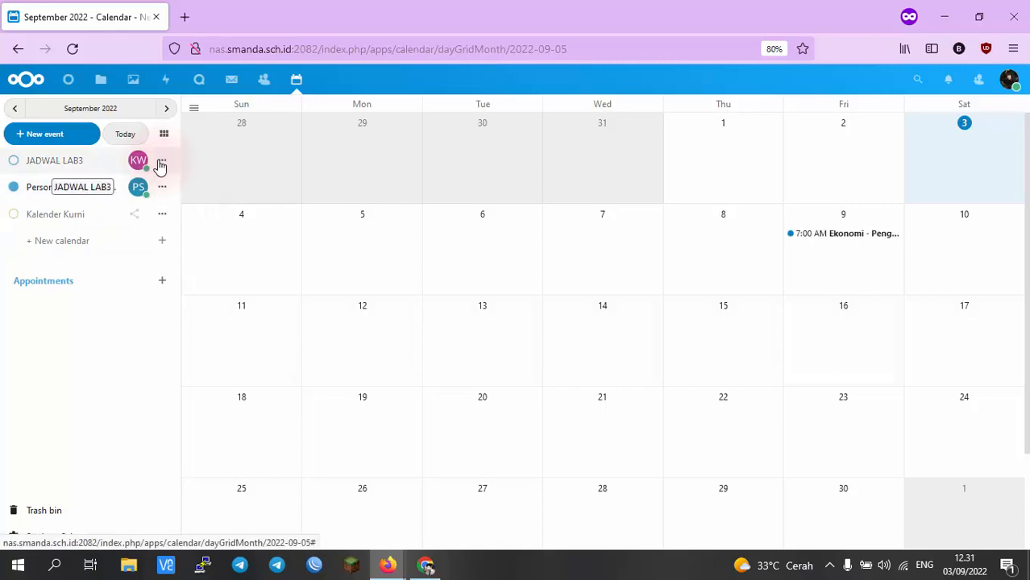
{"action": "left_click", "coordinate": [55, 161]}
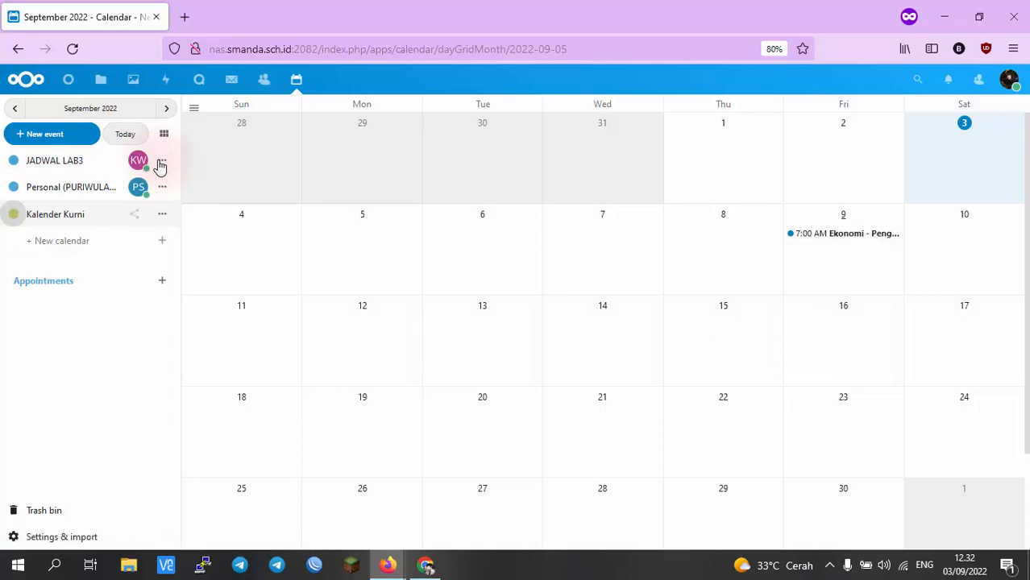
- Start a new event on 9 September 2022 at 8:30 AM and try to set its end time to 10:05 AM
{"action": "left_click", "coordinate": [842, 214]}
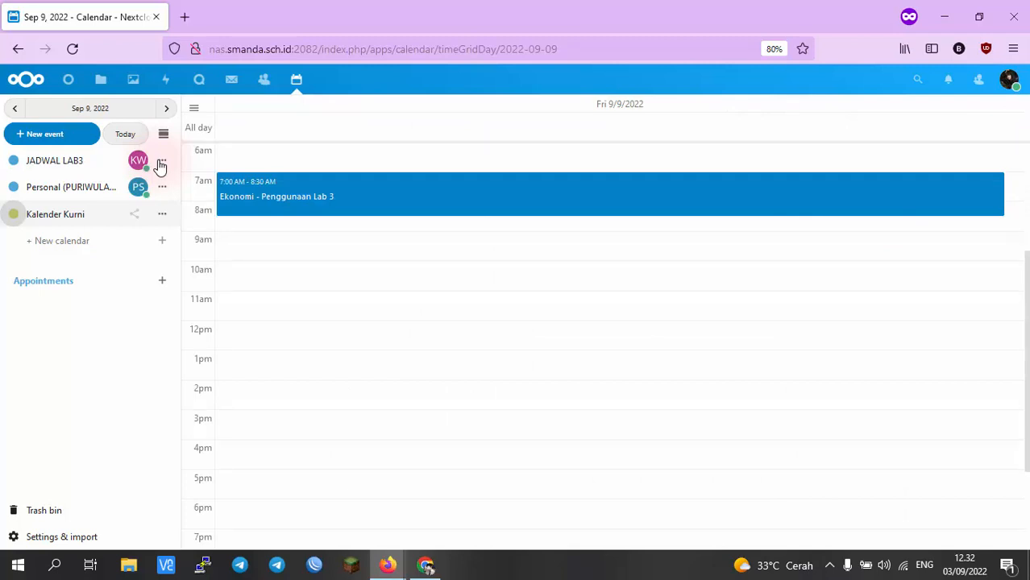
{"action": "left_click", "coordinate": [843, 223]}
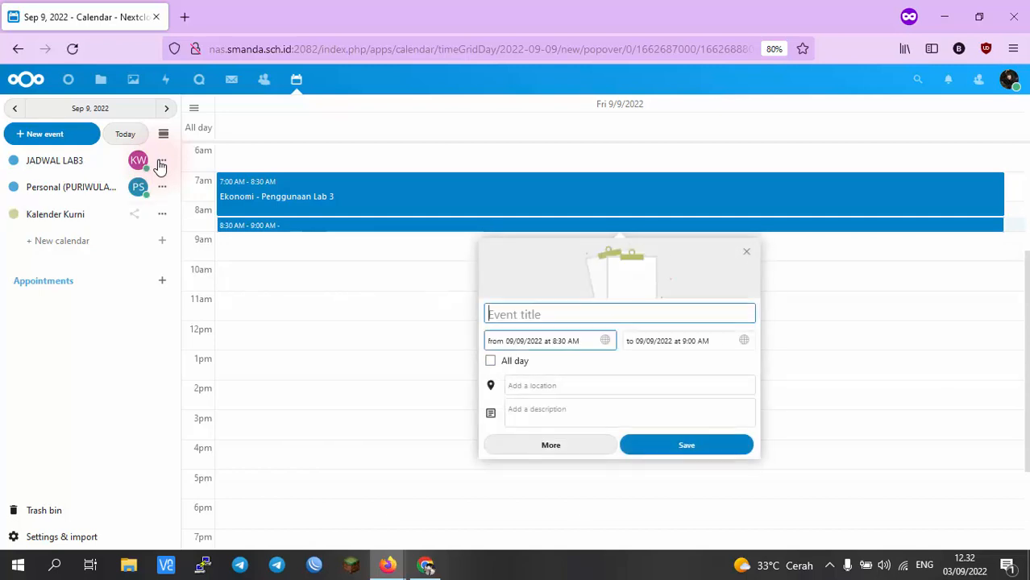
{"action": "left_click", "coordinate": [692, 341]}
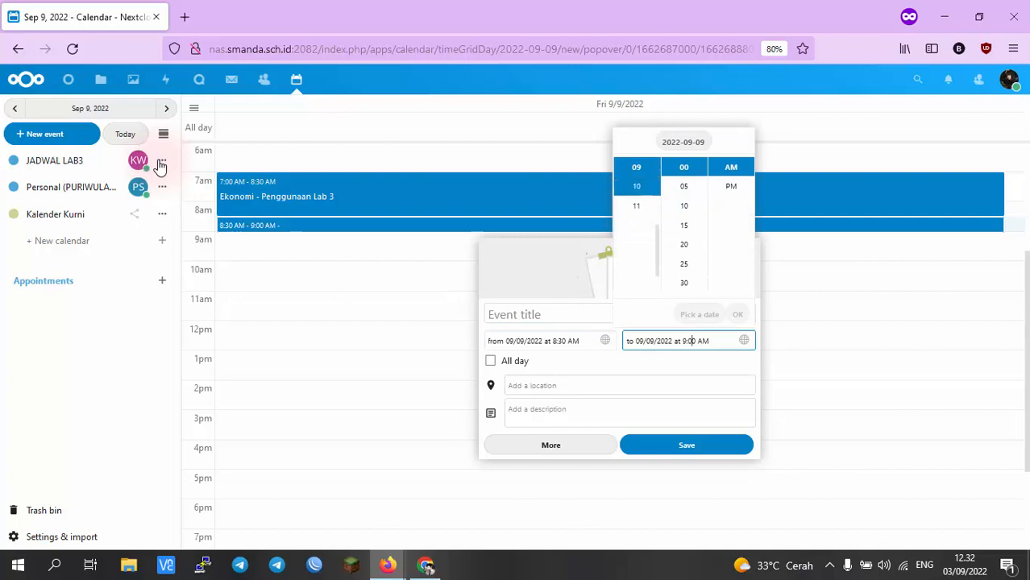
{"action": "left_click", "coordinate": [637, 186]}
{"action": "left_click", "coordinate": [684, 186]}
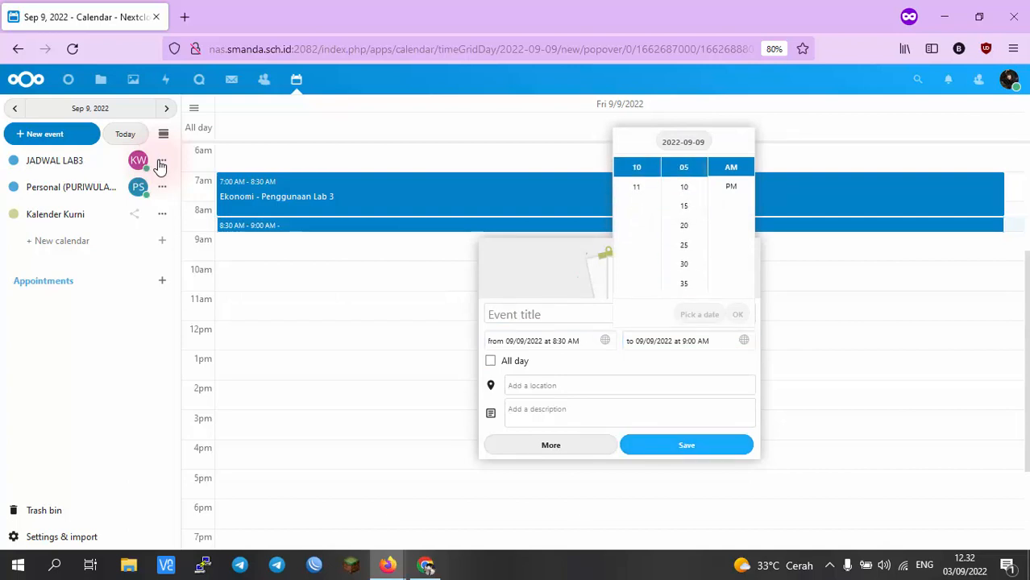
- Add the description "Pinjam Lab3 Untuk KBM" to the new 8:30 AM event and save it
{"action": "left_click", "coordinate": [690, 415]}
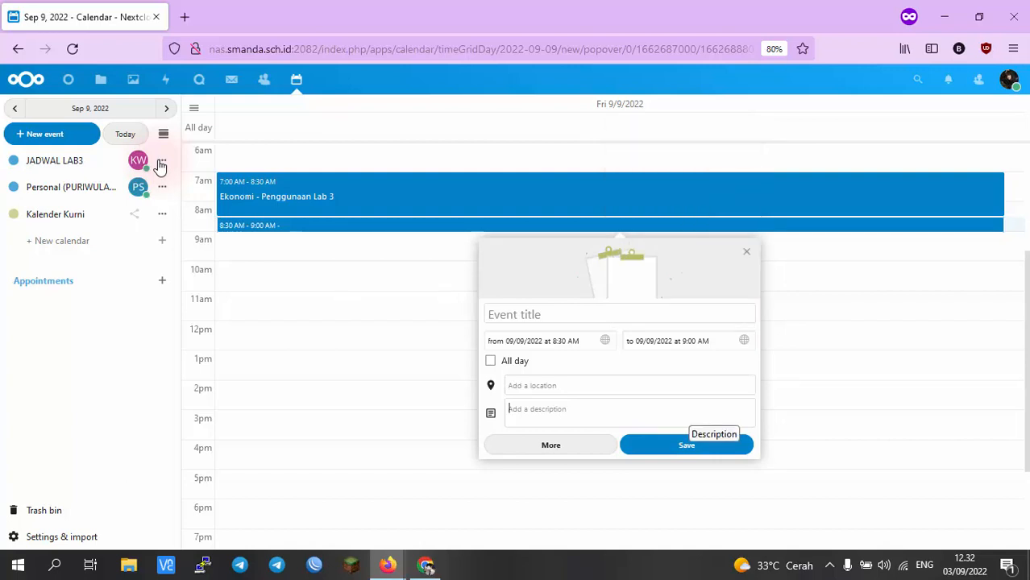
{"action": "type", "text": "Pinjam Lab3"}
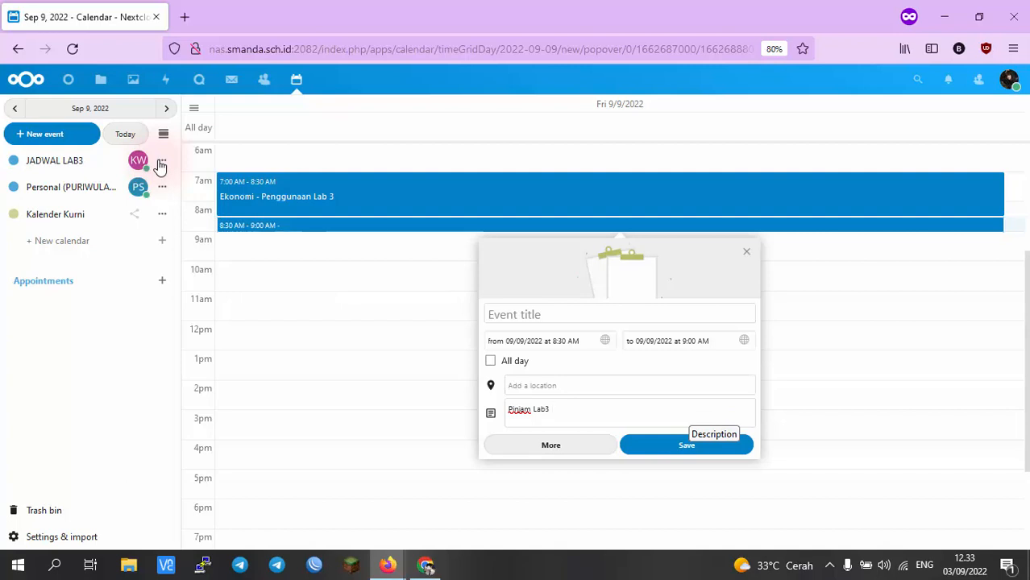
{"action": "type", "text": " Untuk KBM"}
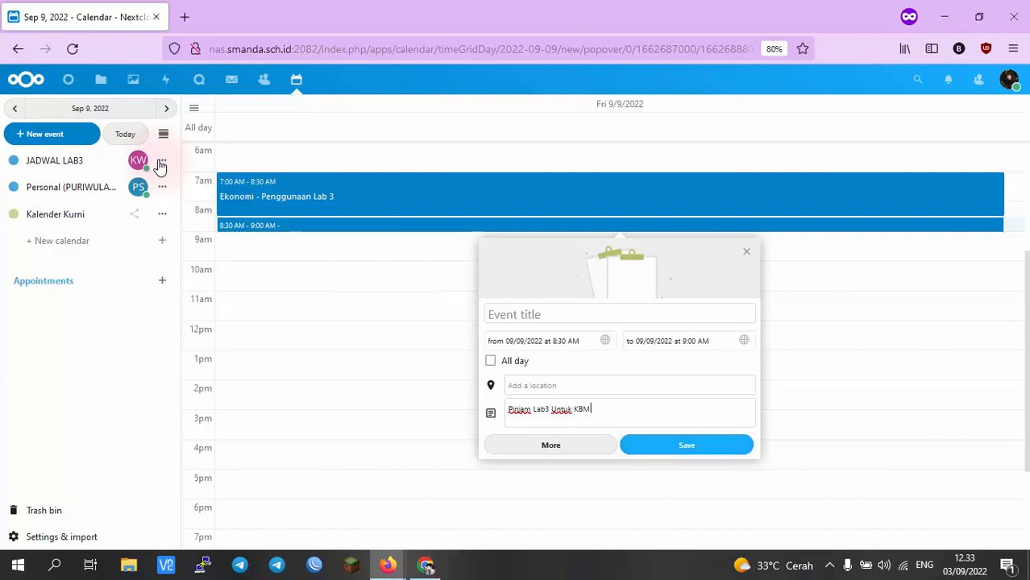
{"action": "left_click", "coordinate": [686, 445]}
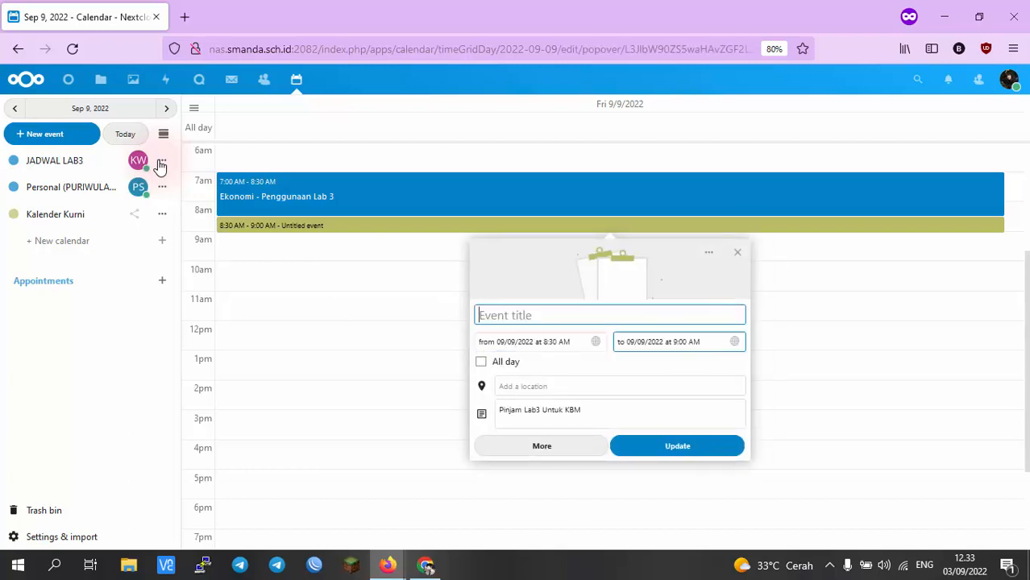
- Try to change the untitled 8:30 AM event's end time to 9:30 AM and update it
{"action": "left_click", "coordinate": [685, 342]}
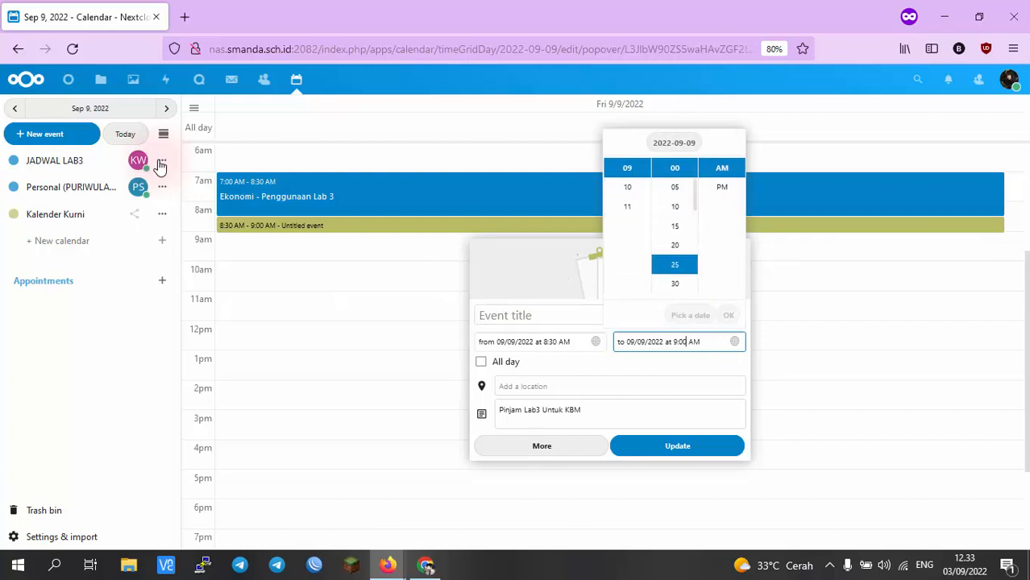
{"action": "left_click", "coordinate": [675, 283]}
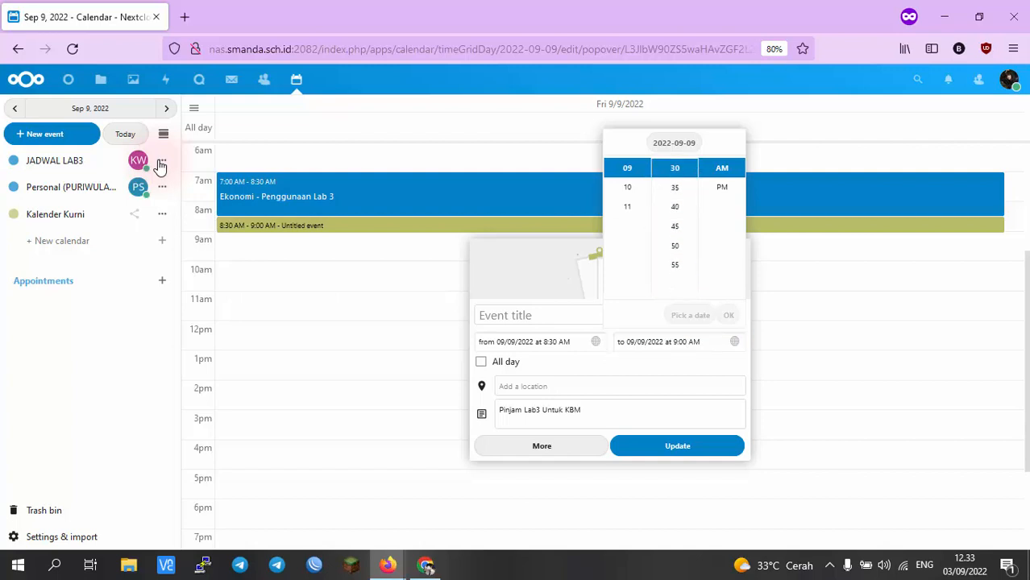
{"action": "left_click", "coordinate": [676, 445]}
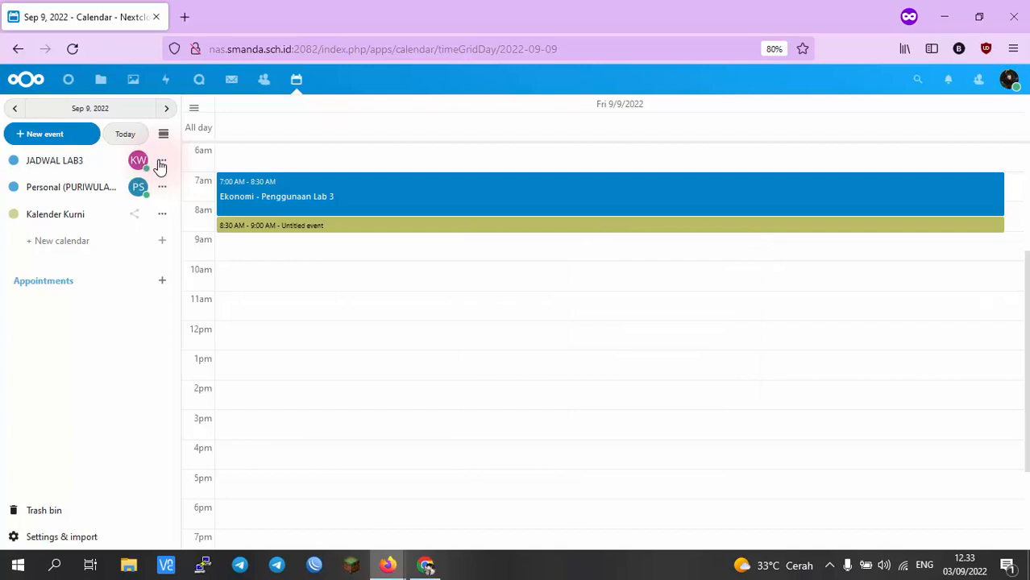
- Title the 8:30 AM event "TIK", try to set its end time to 9:30 AM, and update it
{"action": "left_click", "coordinate": [610, 226]}
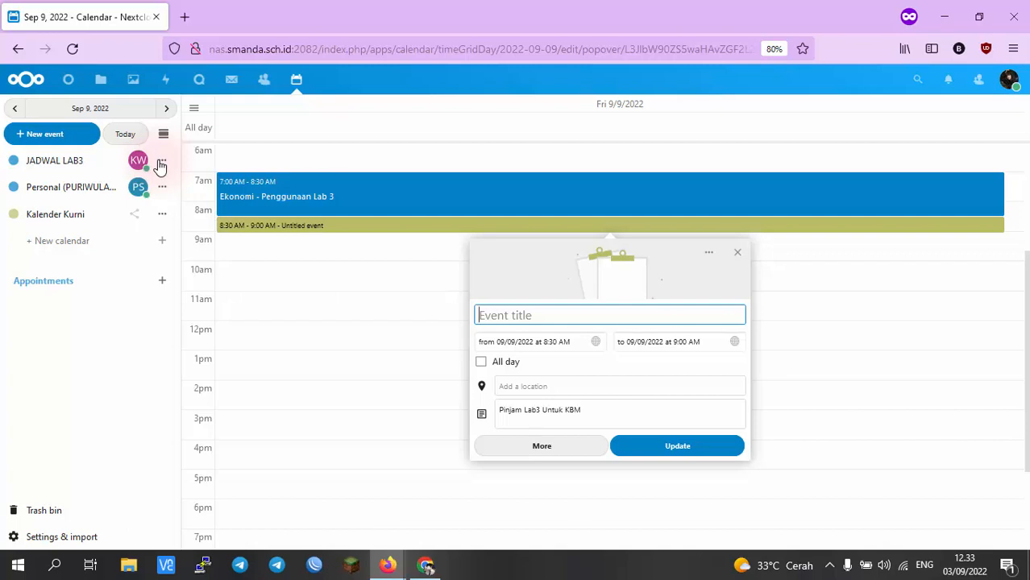
{"action": "type", "text": "TIK"}
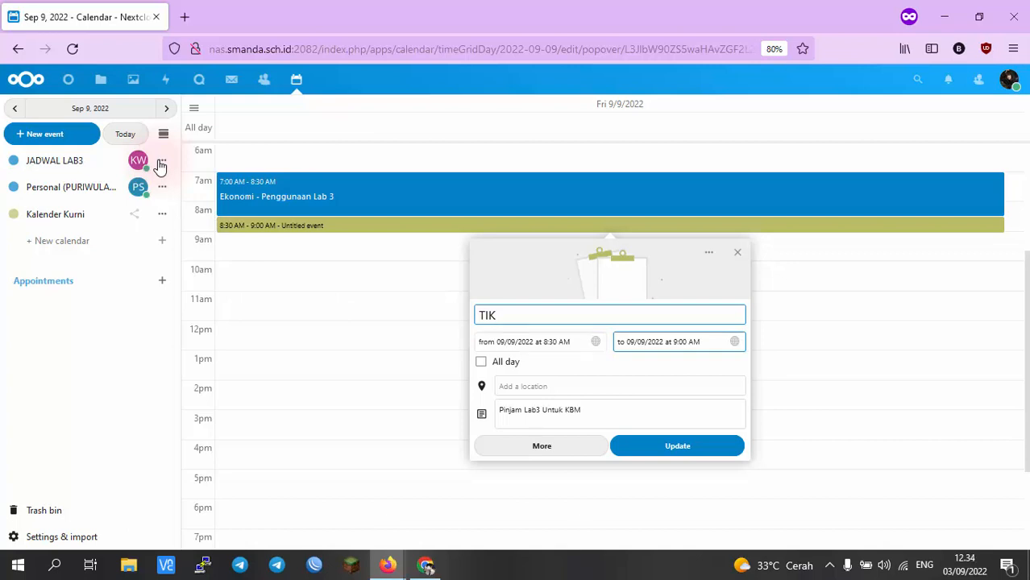
{"action": "left_click", "coordinate": [686, 341]}
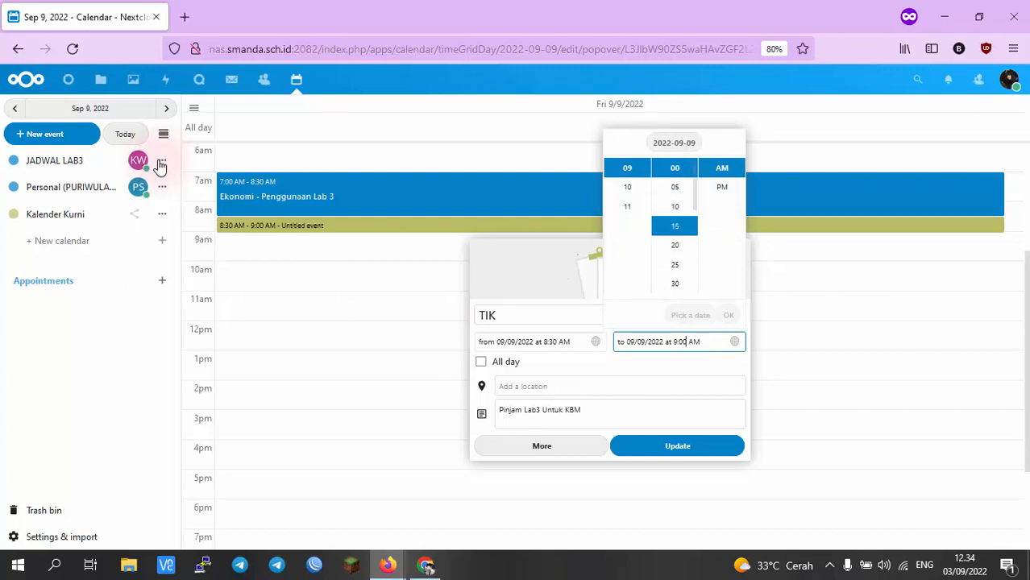
{"action": "left_click", "coordinate": [674, 283]}
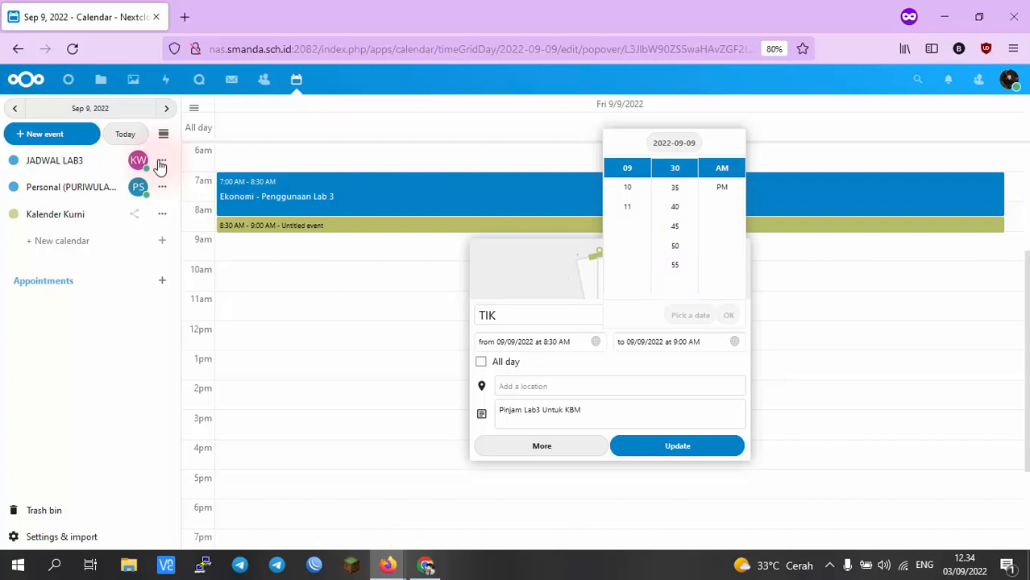
{"action": "left_click", "coordinate": [677, 445]}
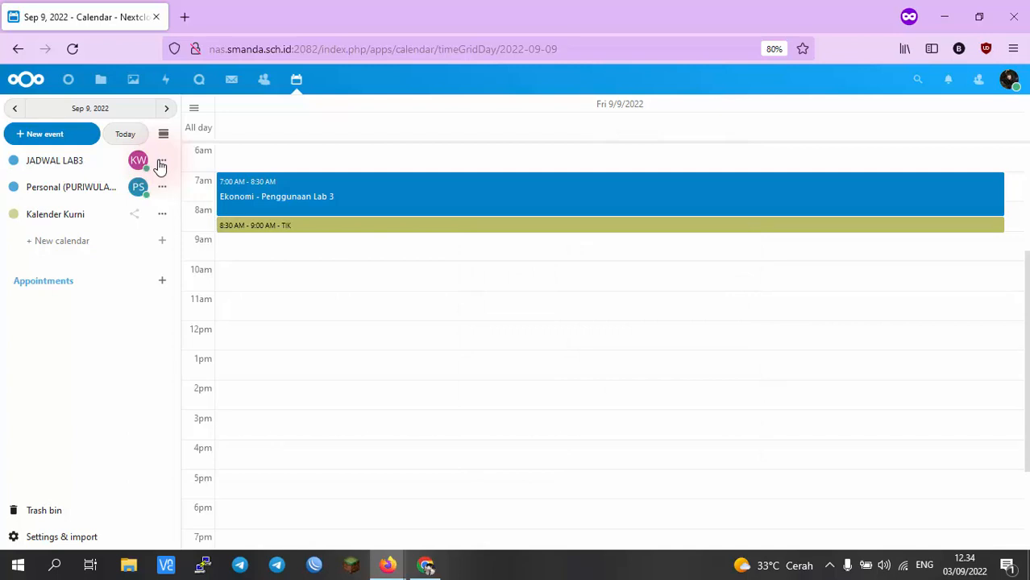
- Create an event "TIK" on 9 September 2022 from 9:00 to 9:30 AM with the description "peminjaman lab 3"
{"action": "left_click", "coordinate": [610, 240]}
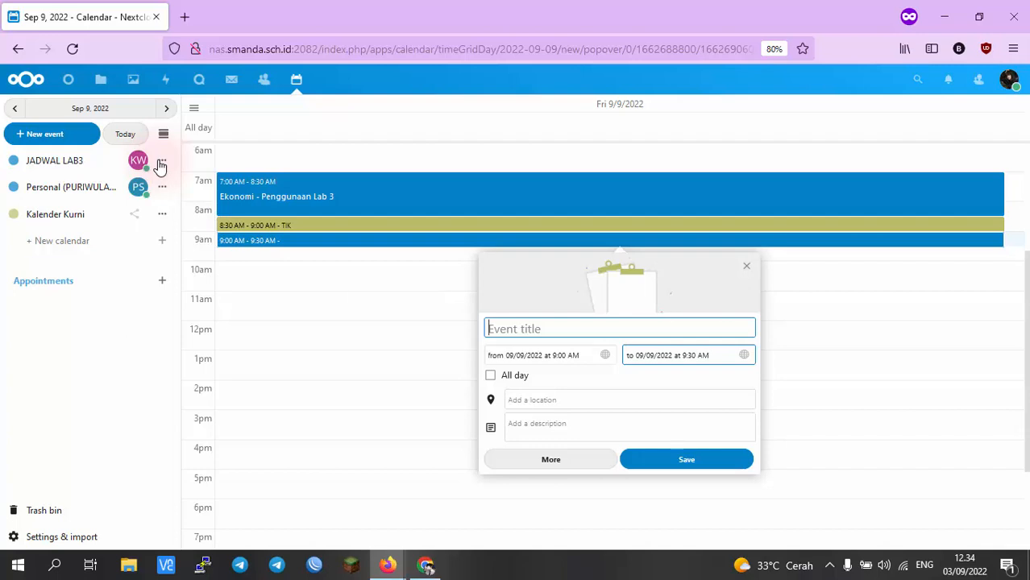
{"action": "type", "text": "TIK"}
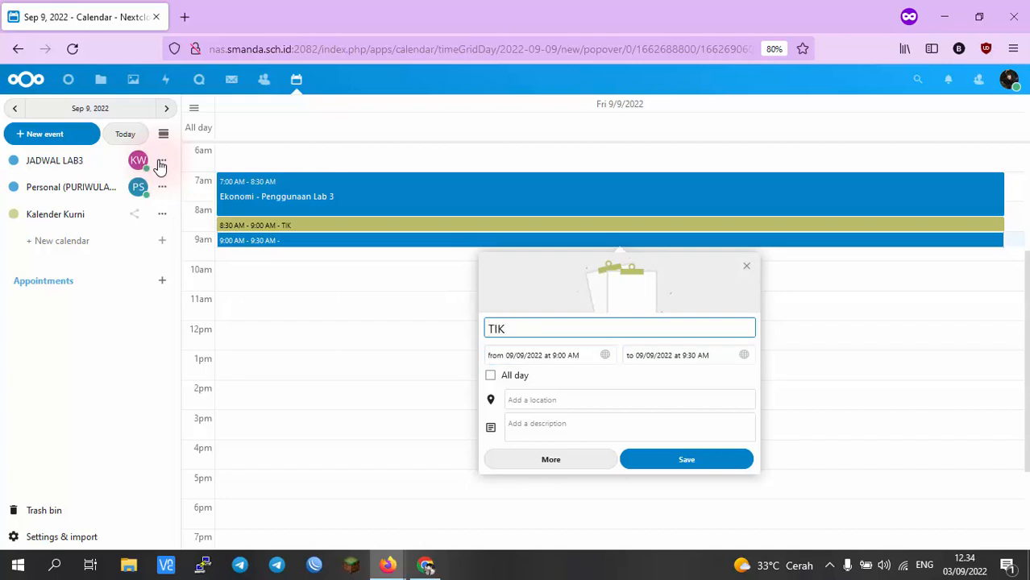
{"action": "left_click", "coordinate": [564, 377]}
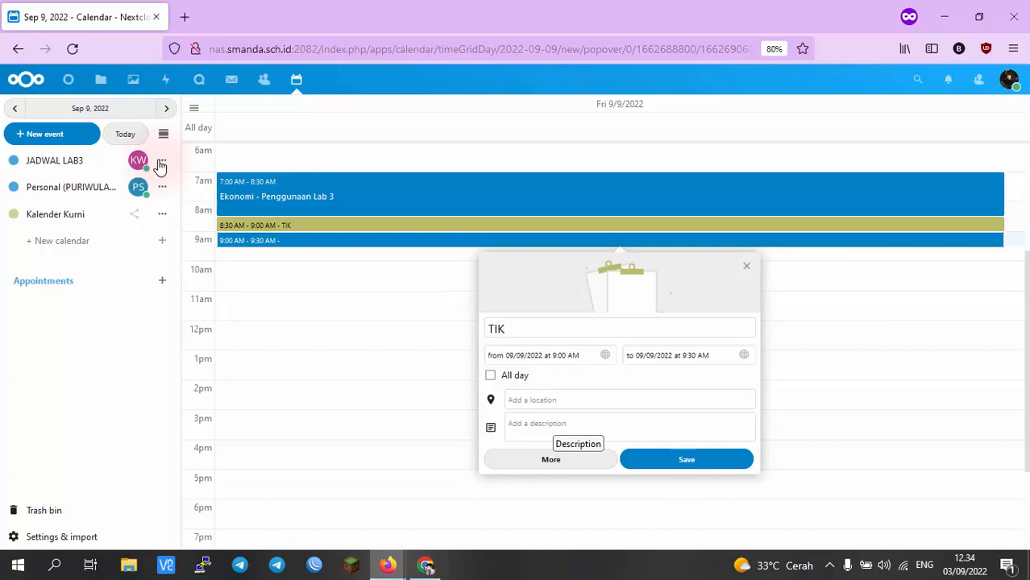
{"action": "type", "text": "peminjaman lab 3"}
{"action": "left_click", "coordinate": [687, 460]}
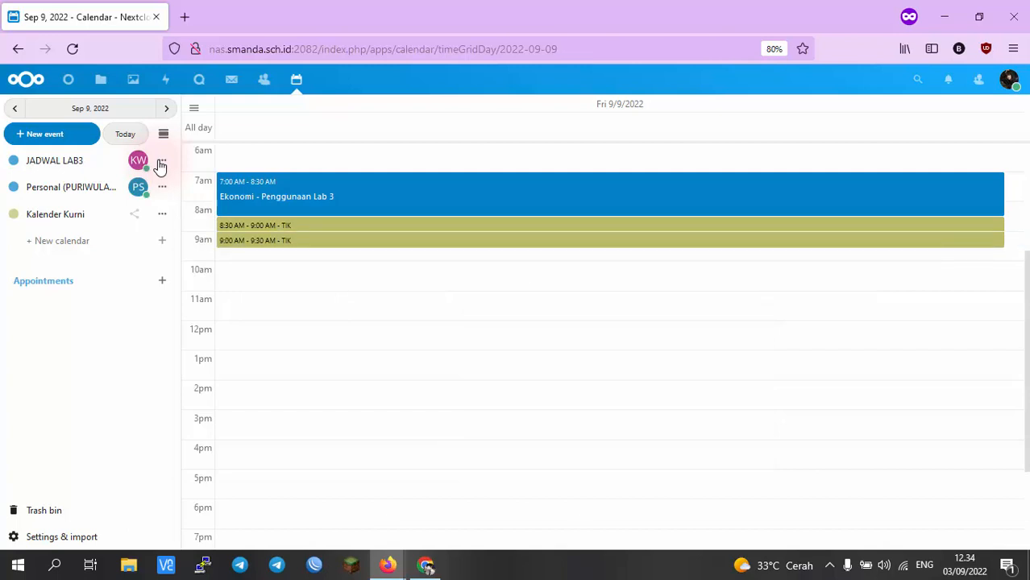
- View the full details of the 9:00 AM TIK event and close them
{"action": "left_click", "coordinate": [610, 240]}
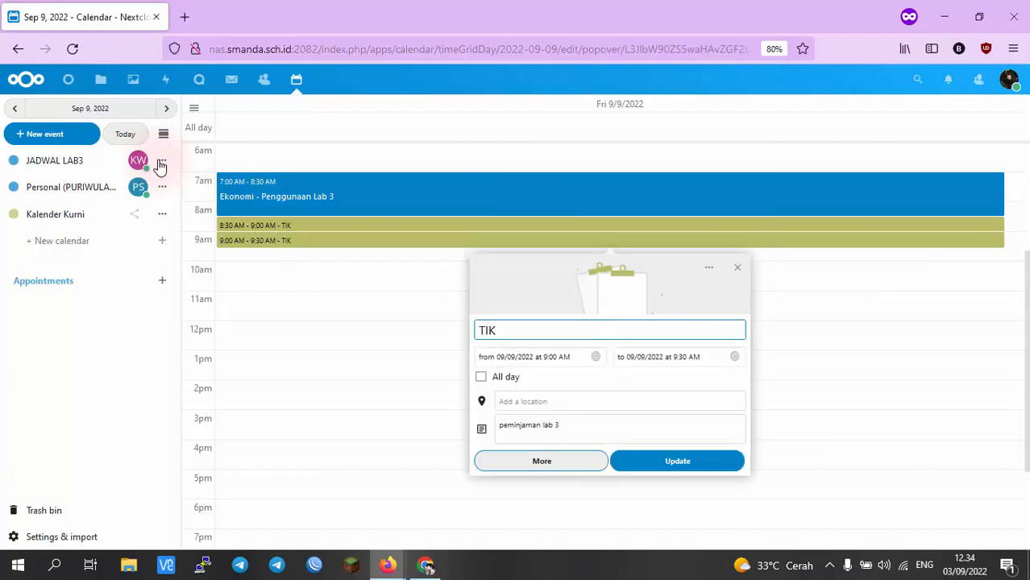
{"action": "left_click", "coordinate": [541, 460]}
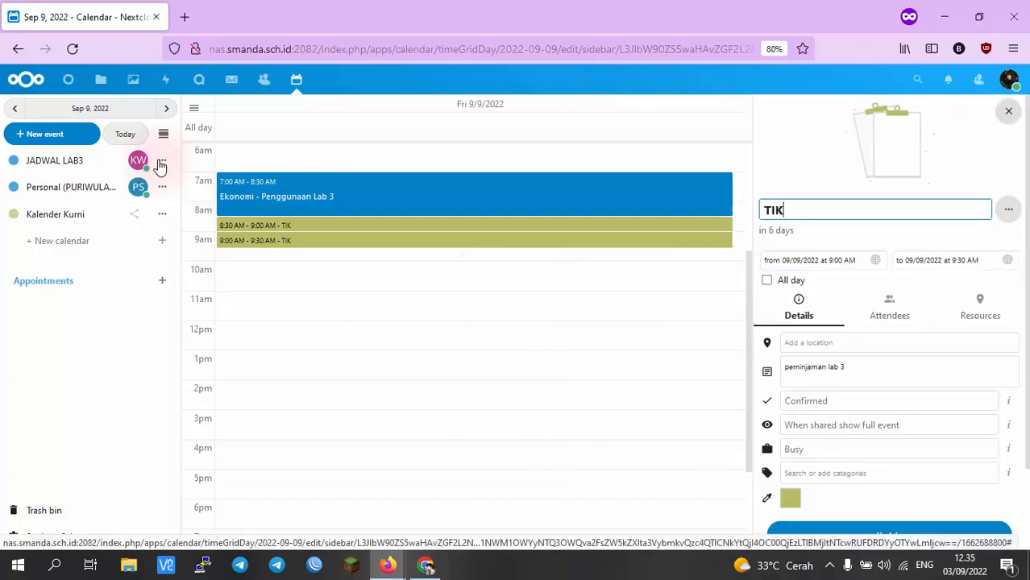
{"action": "left_click", "coordinate": [1008, 111]}
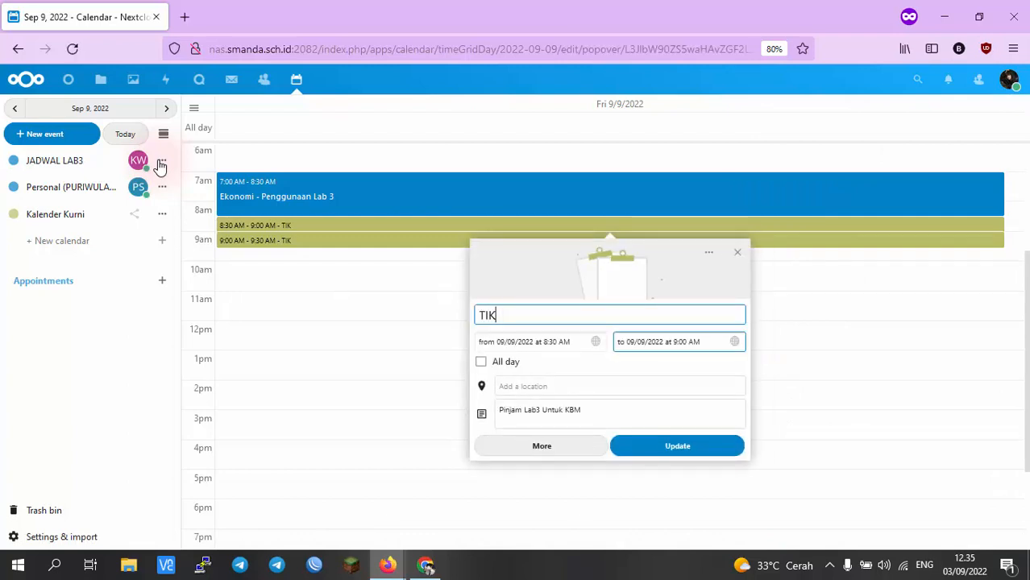
- Open the full details of the 8:30 AM TIK event and try to pick 9:30 AM as its end time
{"action": "left_click", "coordinate": [541, 446]}
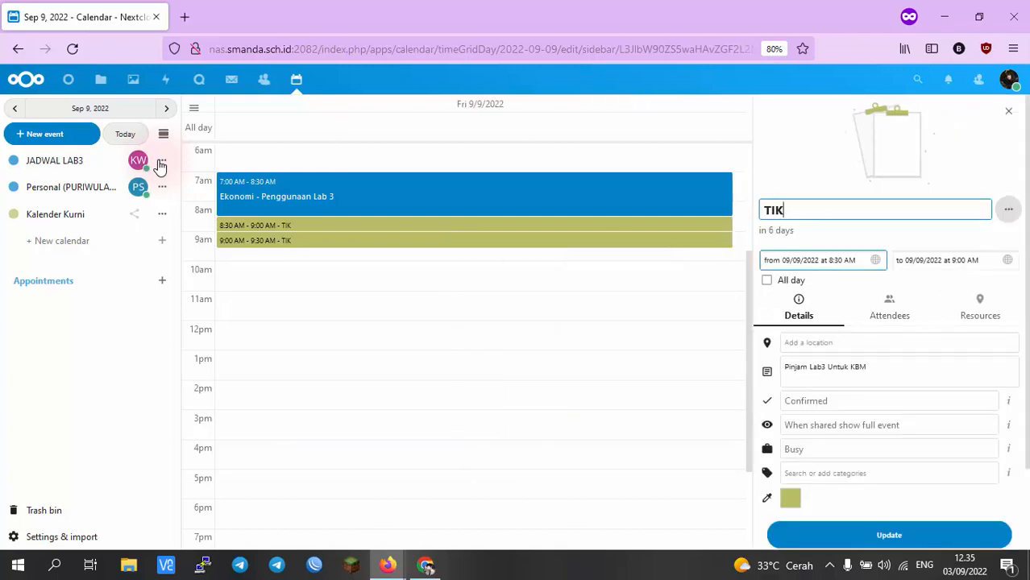
{"action": "left_click", "coordinate": [959, 260]}
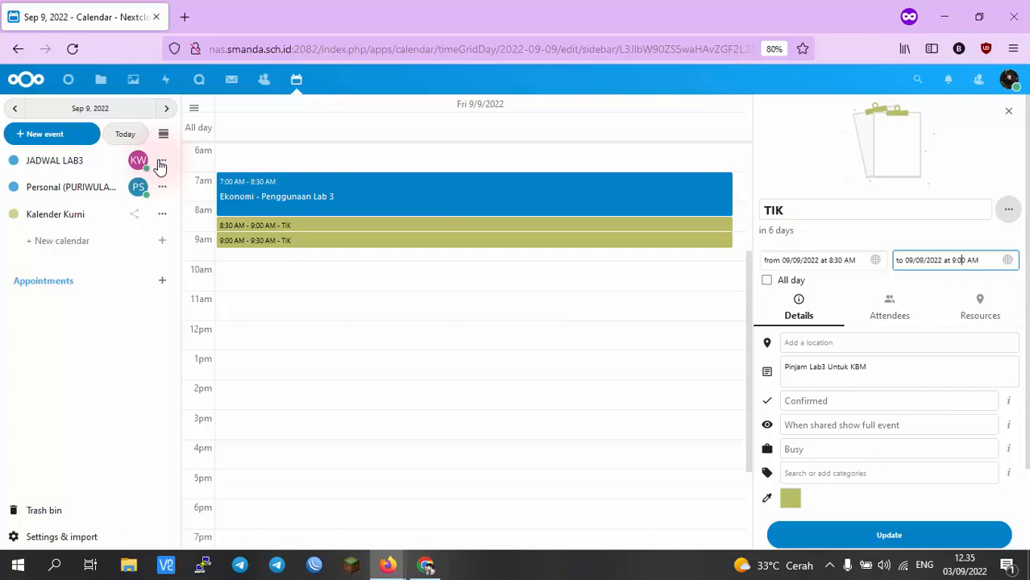
{"action": "left_click", "coordinate": [947, 428]}
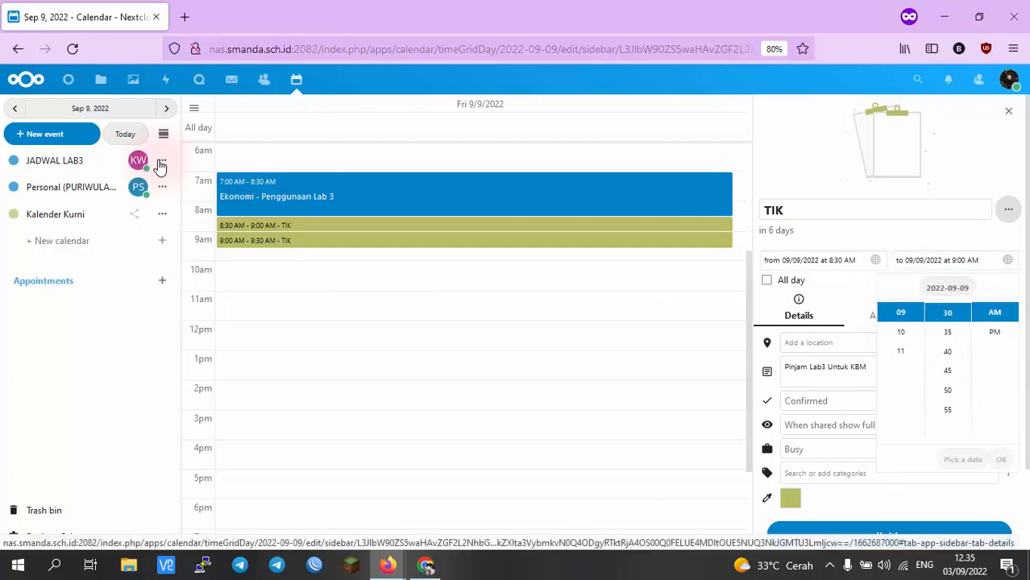
{"action": "left_click", "coordinate": [828, 400]}
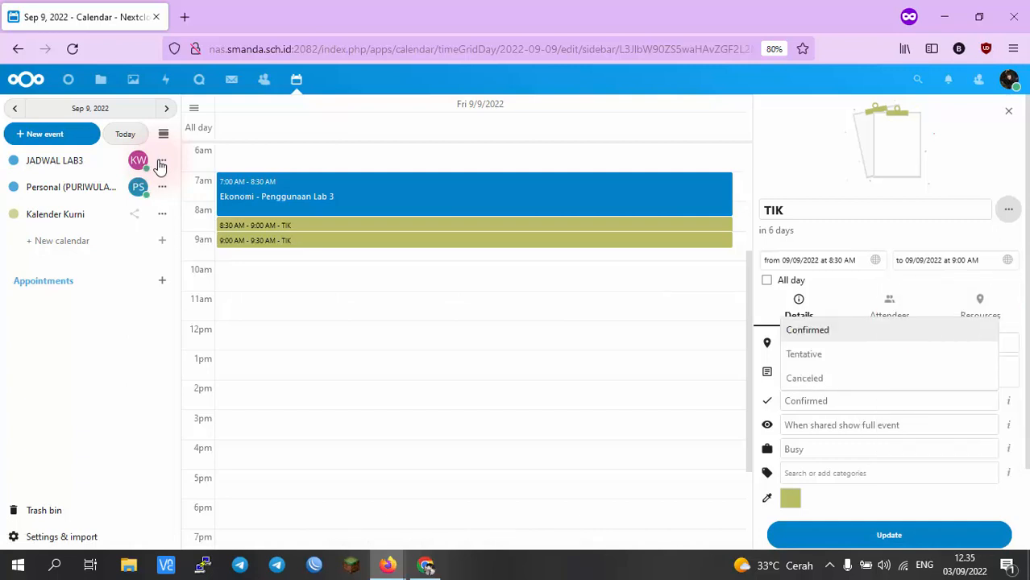
- Give the 8:30 AM TIK event a custom pure blue color
{"action": "scroll", "coordinate": [890, 322], "scroll_direction": "down", "scroll_amount": 2}
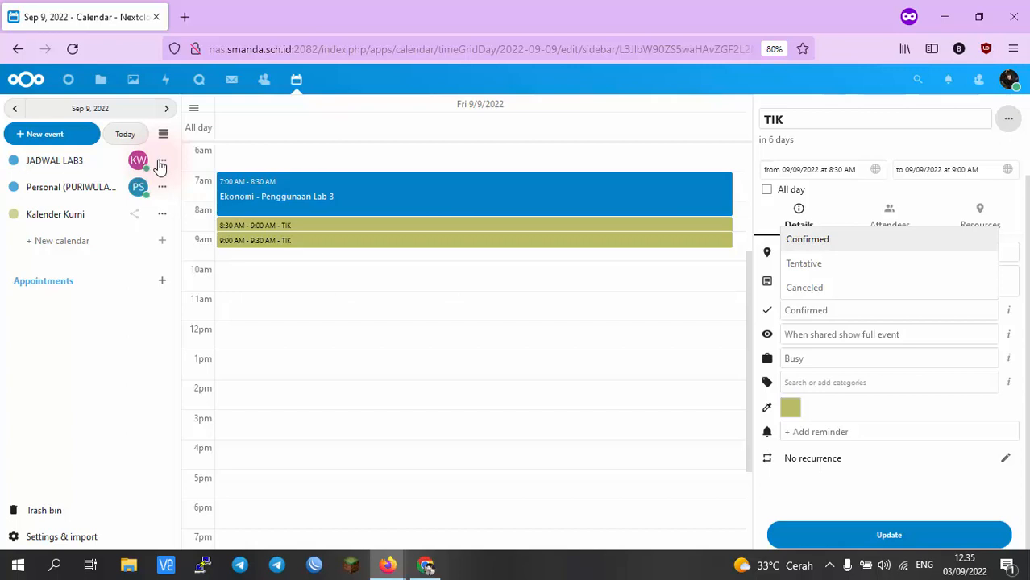
{"action": "left_click", "coordinate": [791, 408]}
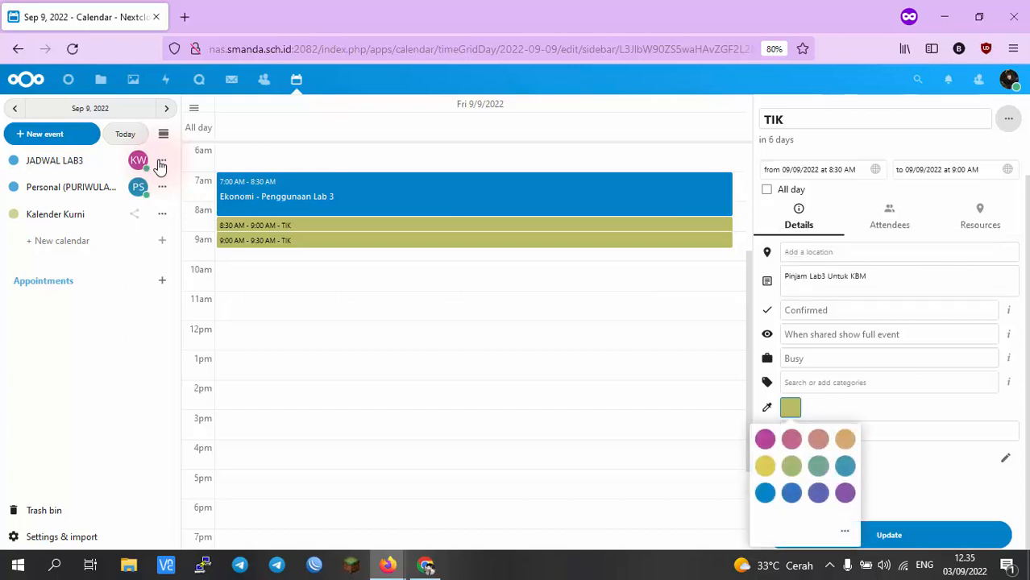
{"action": "left_click", "coordinate": [844, 530]}
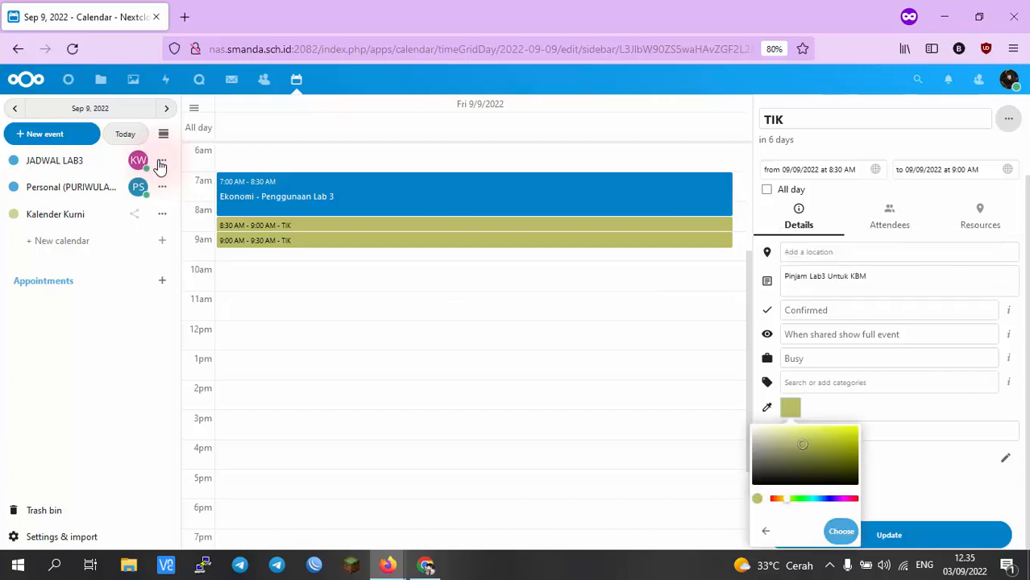
{"action": "left_click", "coordinate": [833, 499]}
{"action": "left_click_drag", "start_coordinate": [805, 438], "coordinate": [858, 428]}
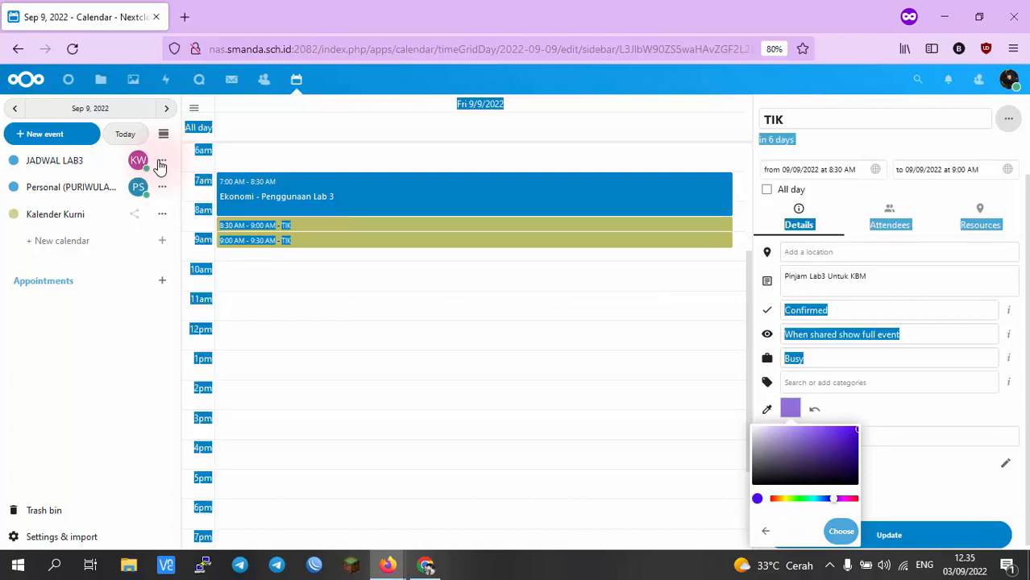
{"action": "left_click", "coordinate": [830, 499]}
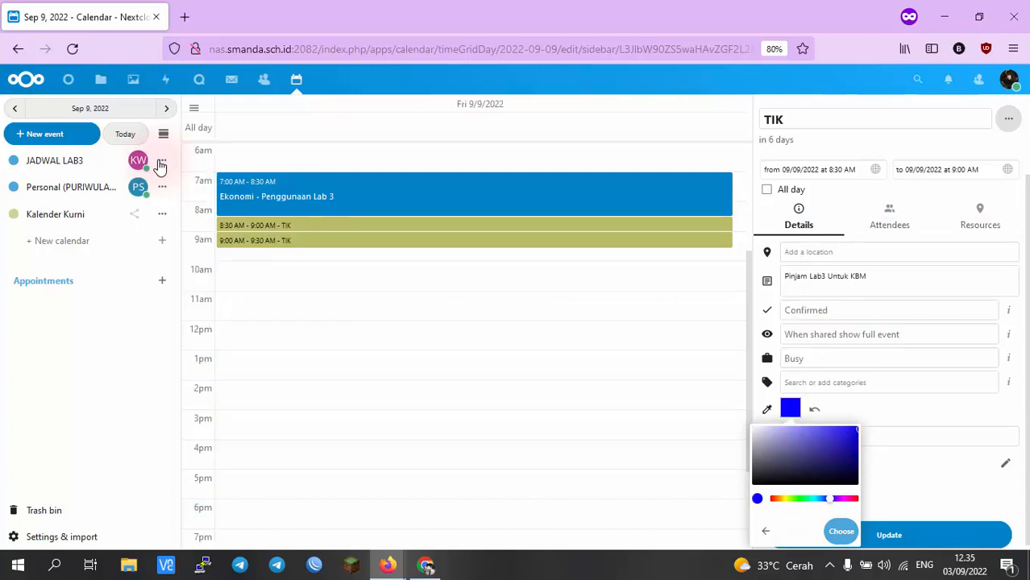
{"action": "left_click", "coordinate": [840, 531]}
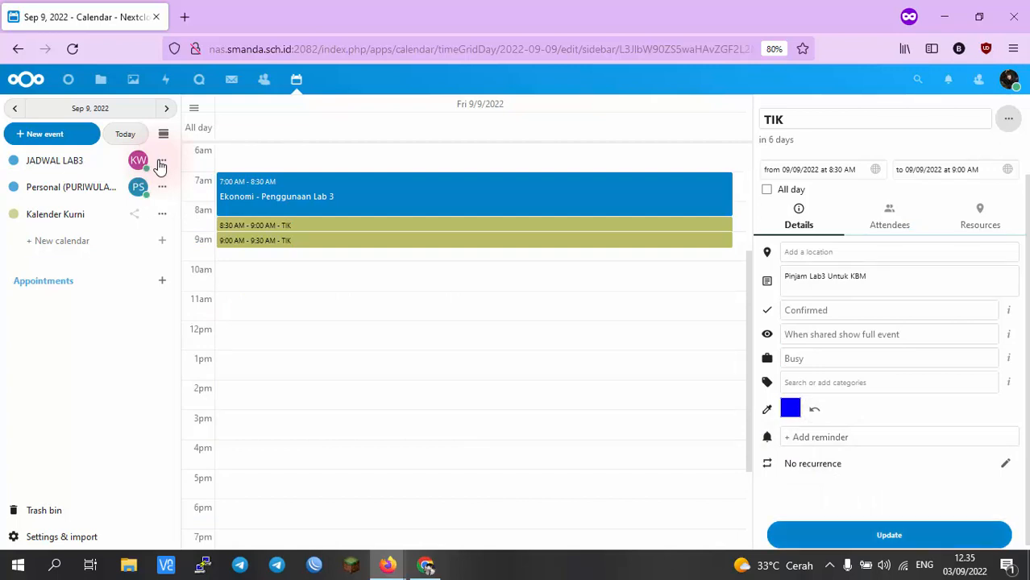
- Set the blue TIK event's end time to 9:30 AM and update the event
{"action": "left_click", "coordinate": [956, 170]}
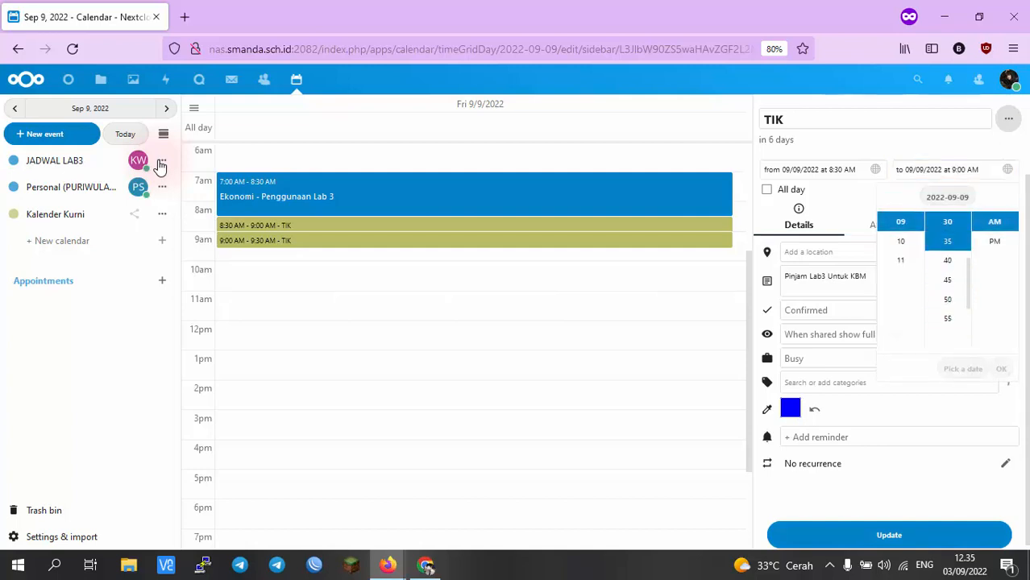
{"action": "left_click", "coordinate": [962, 170]}
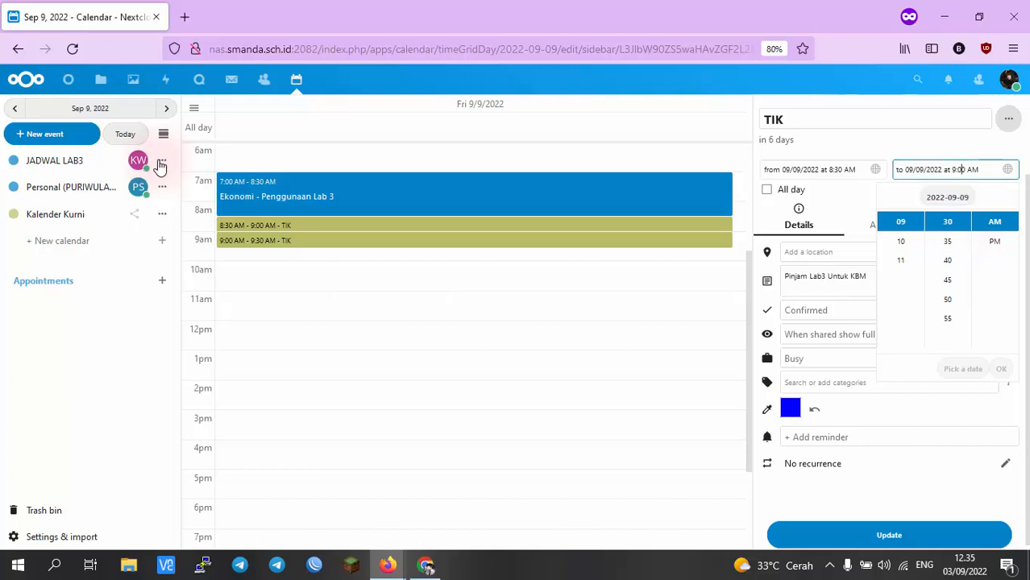
{"action": "key", "text": "BackSpace"}
{"action": "type", "text": "3"}
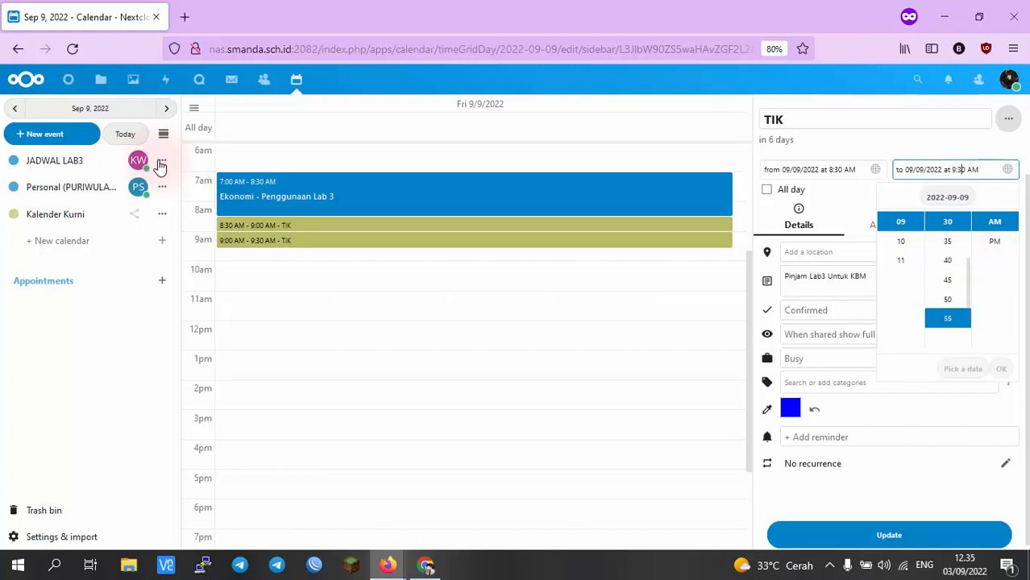
{"action": "left_click", "coordinate": [889, 535]}
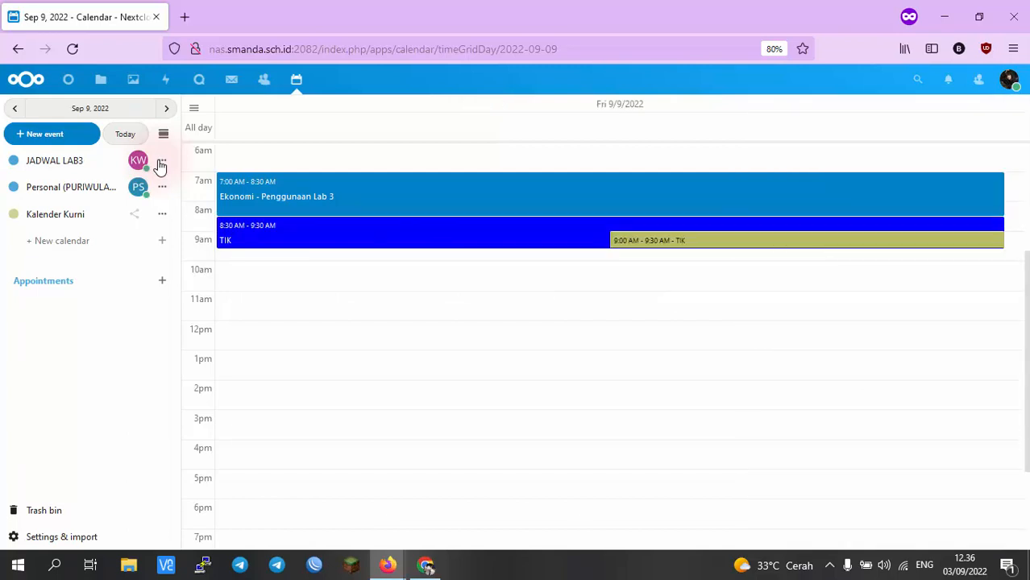
- Delete the duplicate 9:00 AM TIK event from the 9 September 2022 schedule
{"action": "left_click", "coordinate": [709, 240]}
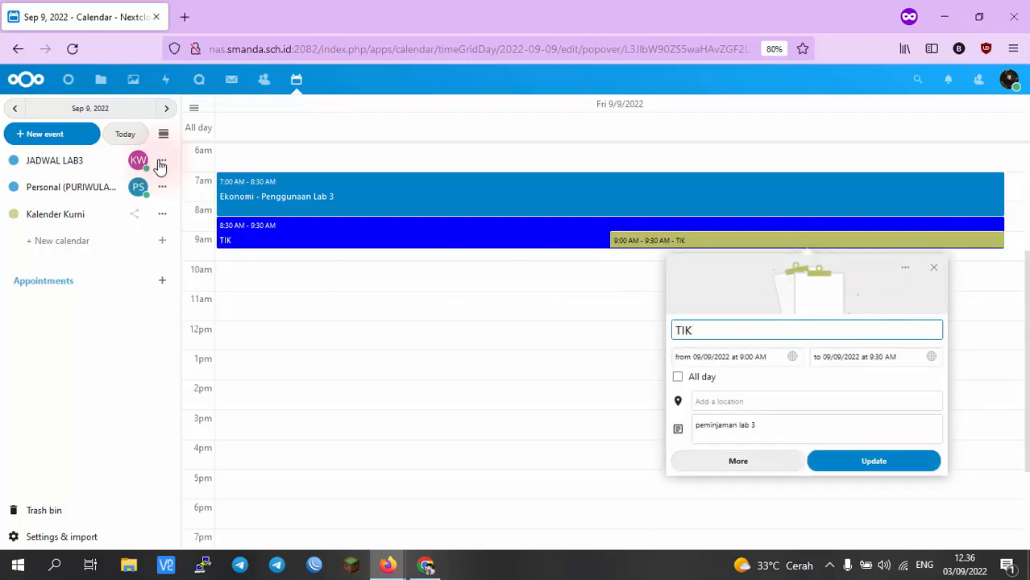
{"action": "left_click", "coordinate": [905, 266]}
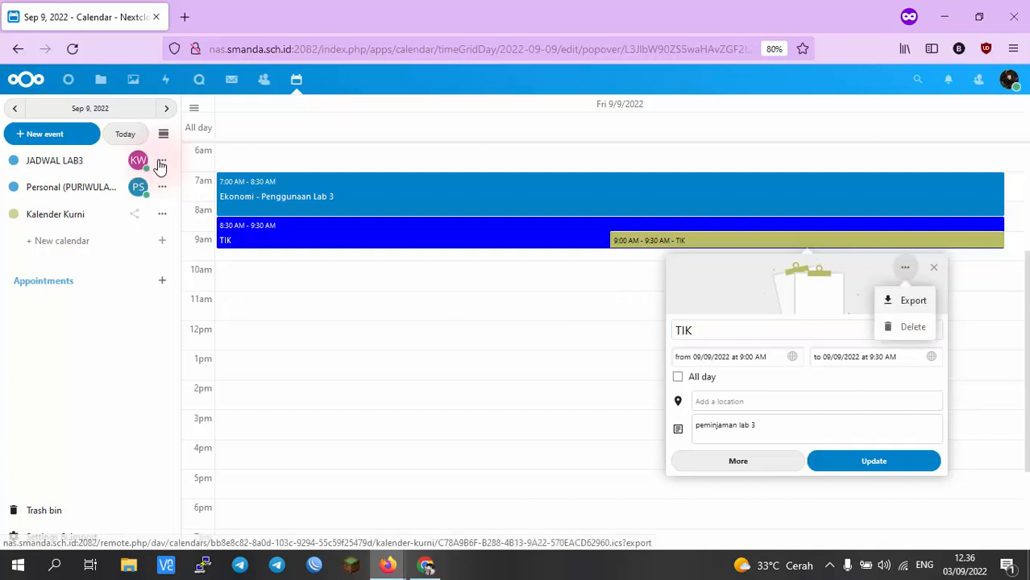
{"action": "left_click", "coordinate": [912, 327]}
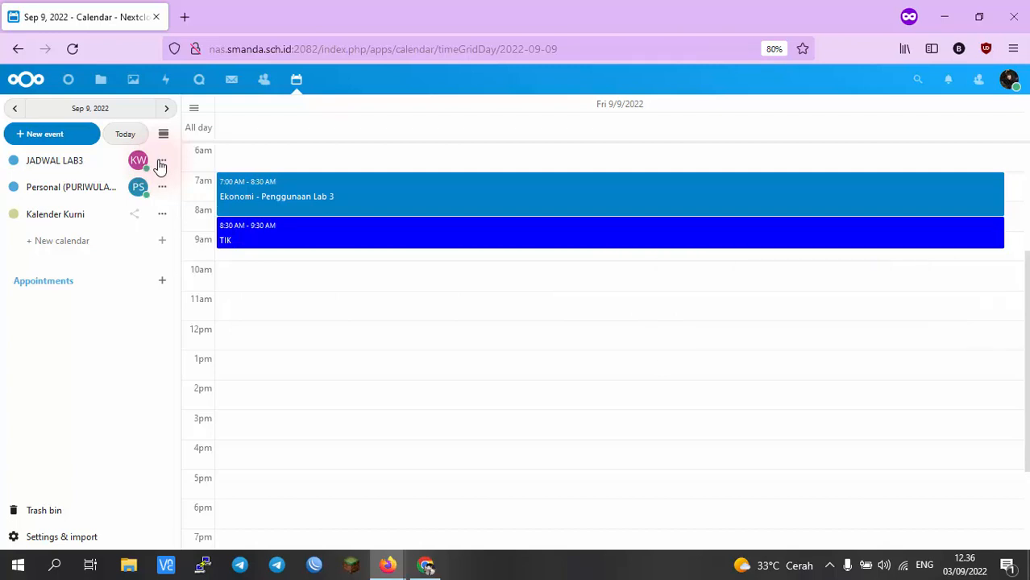
- Set the 8:30 AM TIK event's end time to 9:50 AM and update the event
{"action": "left_click", "coordinate": [610, 233]}
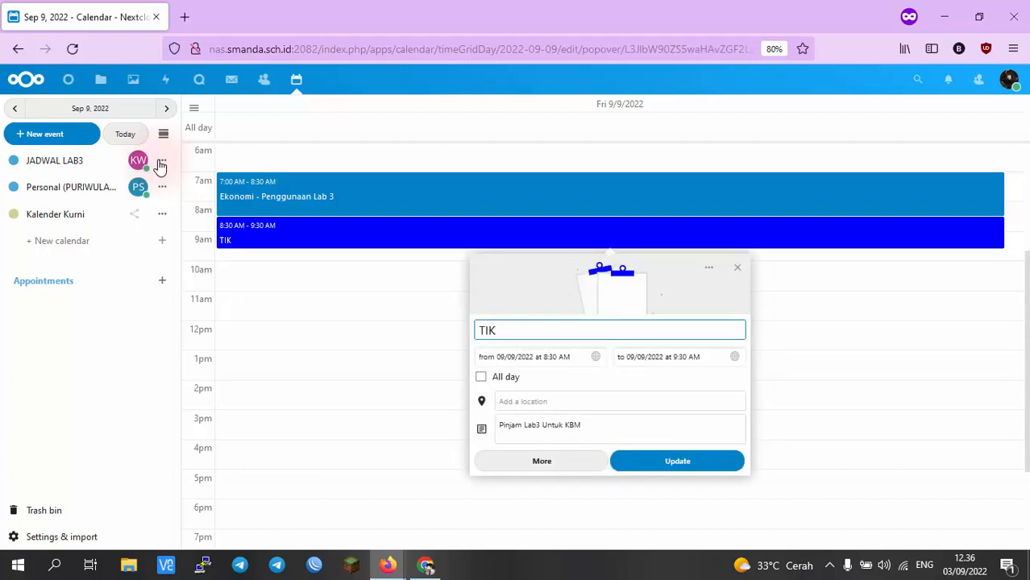
{"action": "left_click", "coordinate": [682, 357]}
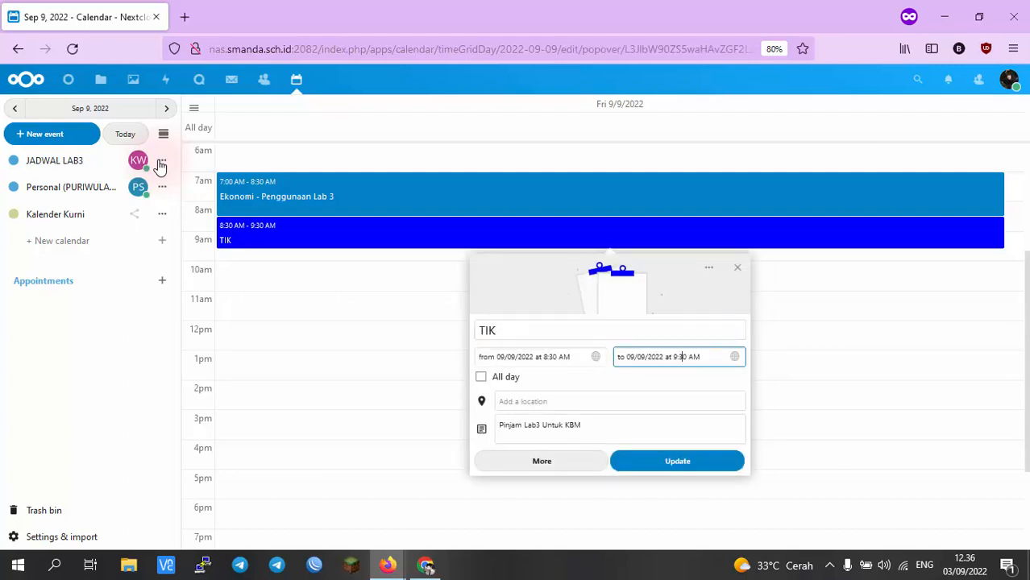
{"action": "key", "text": "BackSpace"}
{"action": "key", "text": "BackSpace"}
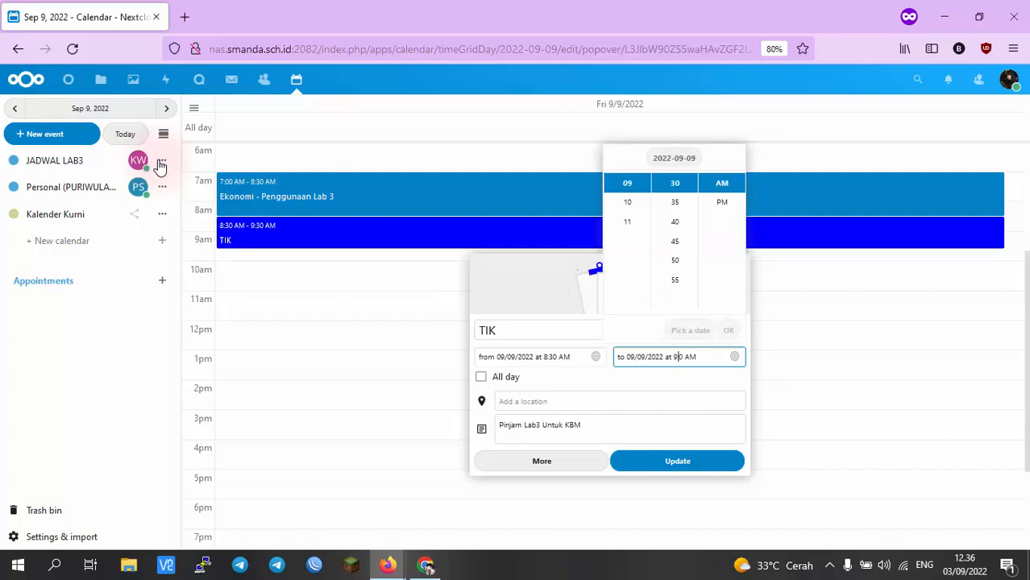
{"action": "type", "text": ":5"}
{"action": "key", "text": "Return"}
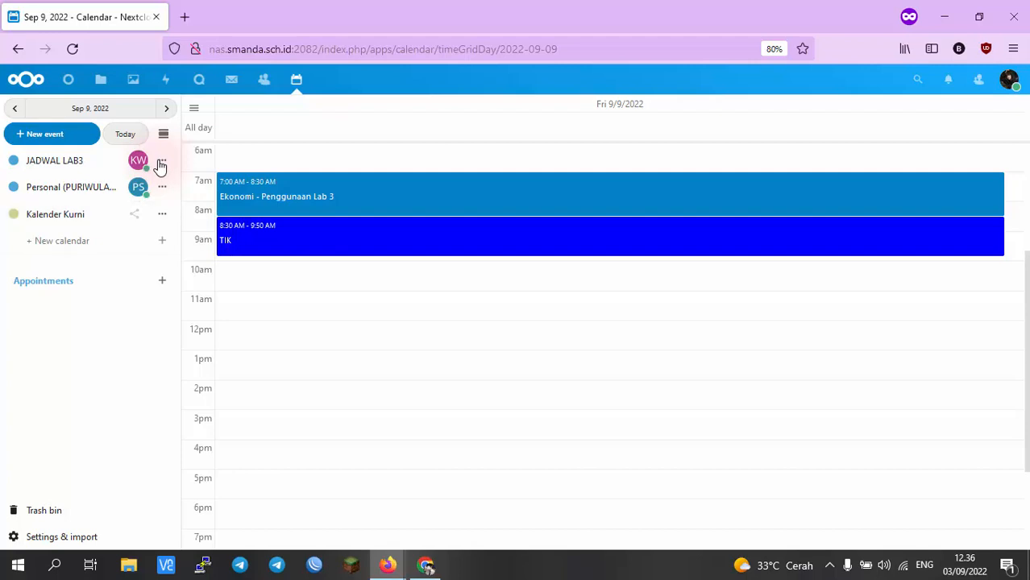
- Restore the browser window to its smaller size and show September 2022 in month view with the calendar list visible
{"action": "left_click", "coordinate": [979, 16]}
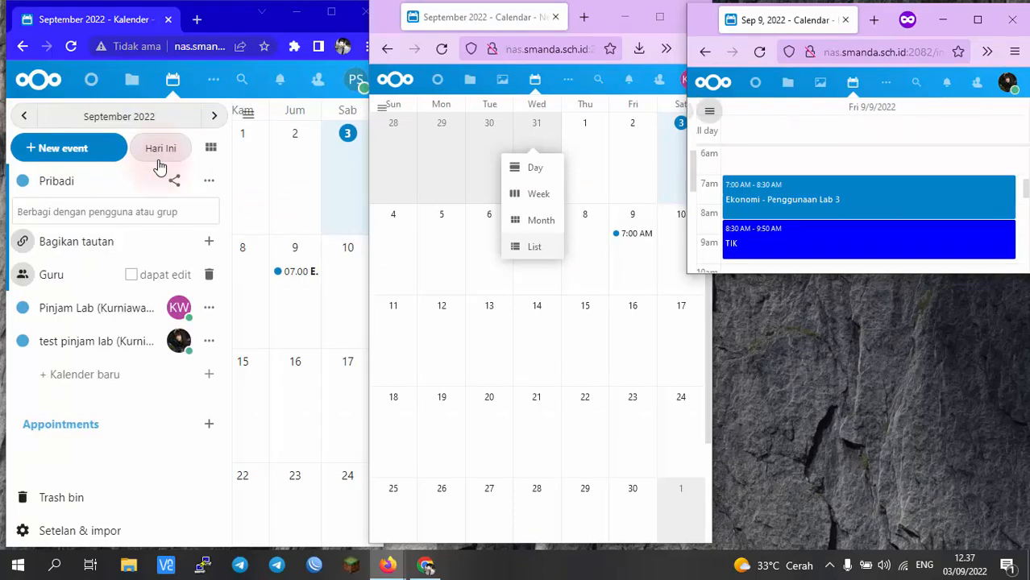
{"action": "left_click", "coordinate": [699, 111]}
{"action": "left_click", "coordinate": [850, 137]}
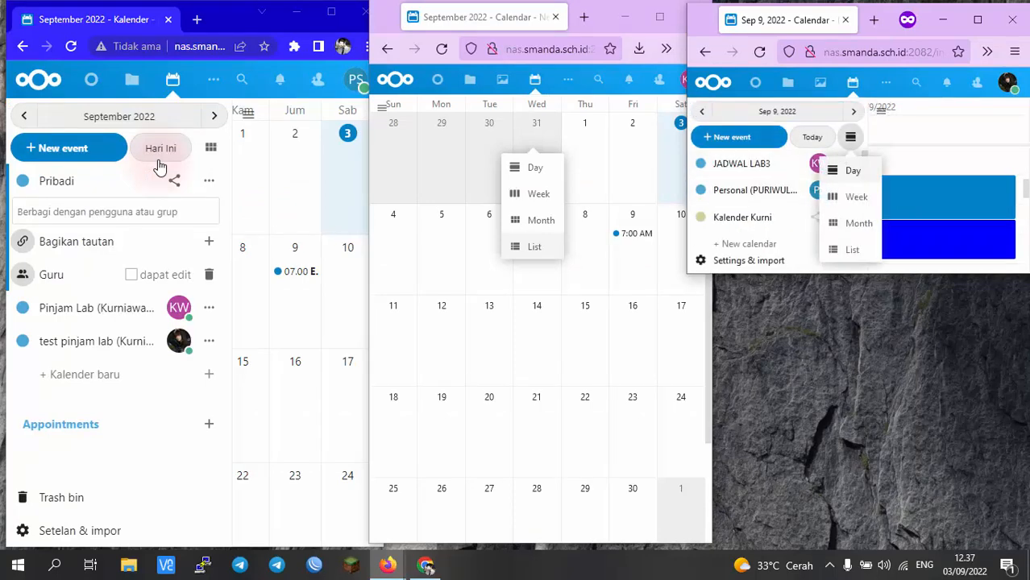
{"action": "left_click", "coordinate": [858, 223]}
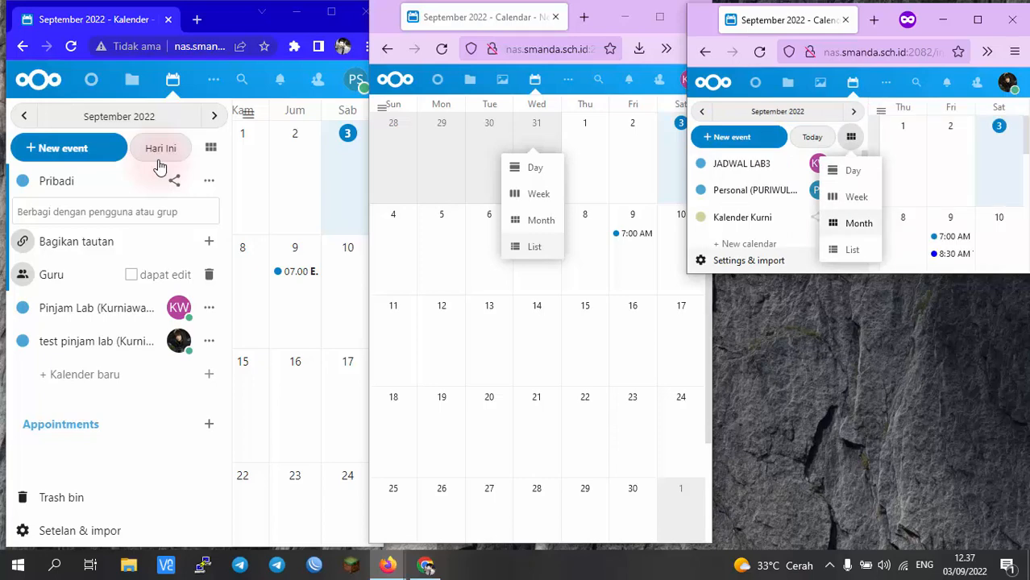
{"action": "scroll", "coordinate": [951, 228], "scroll_direction": "down", "scroll_amount": 2}
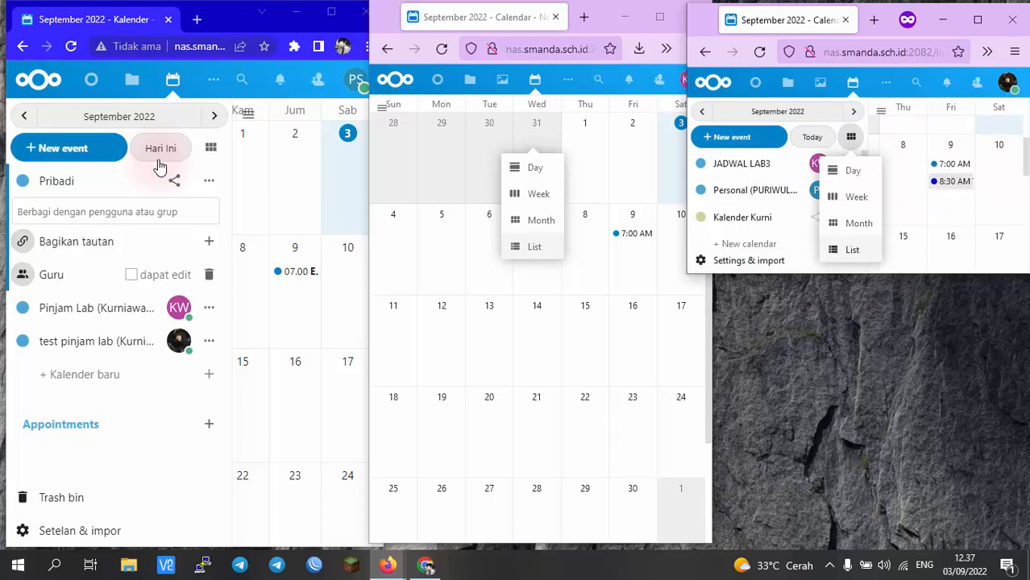
{"action": "left_click", "coordinate": [851, 137]}
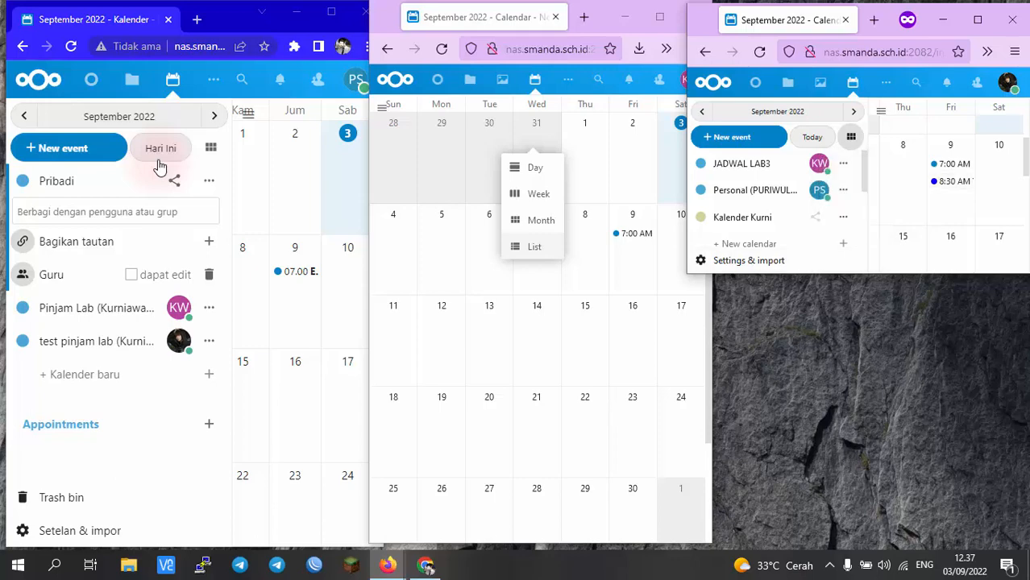
- Reload the calendar in the other two account windows to check whether the TIK booking appears there
{"action": "left_click", "coordinate": [535, 79]}
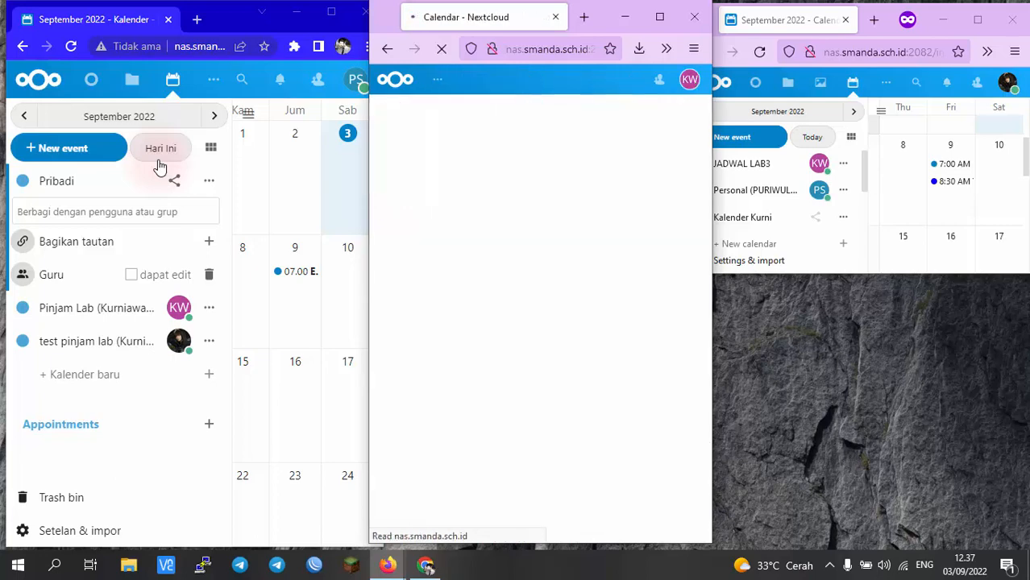
{"action": "left_click", "coordinate": [160, 166]}
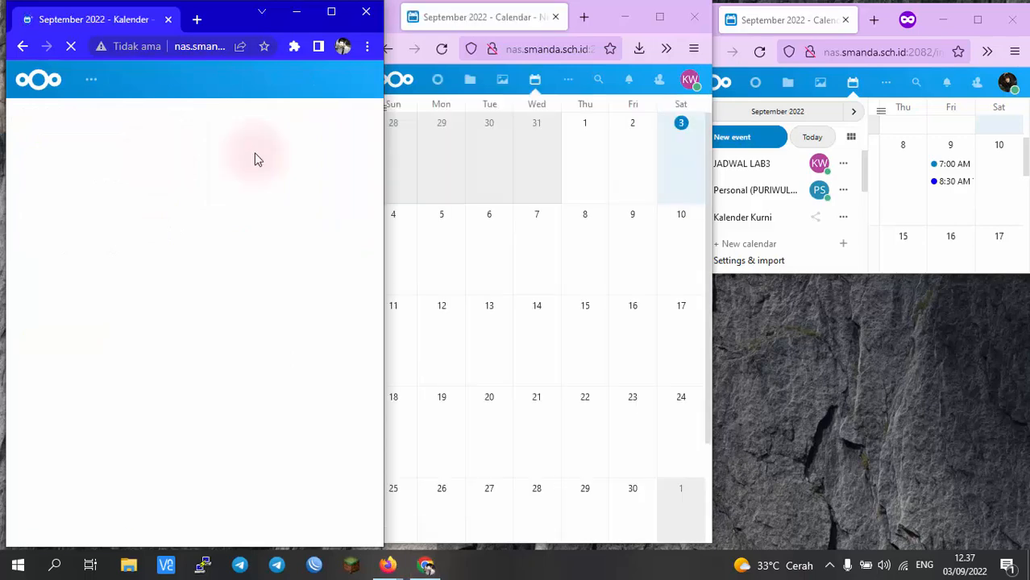
{"action": "left_click", "coordinate": [709, 161]}
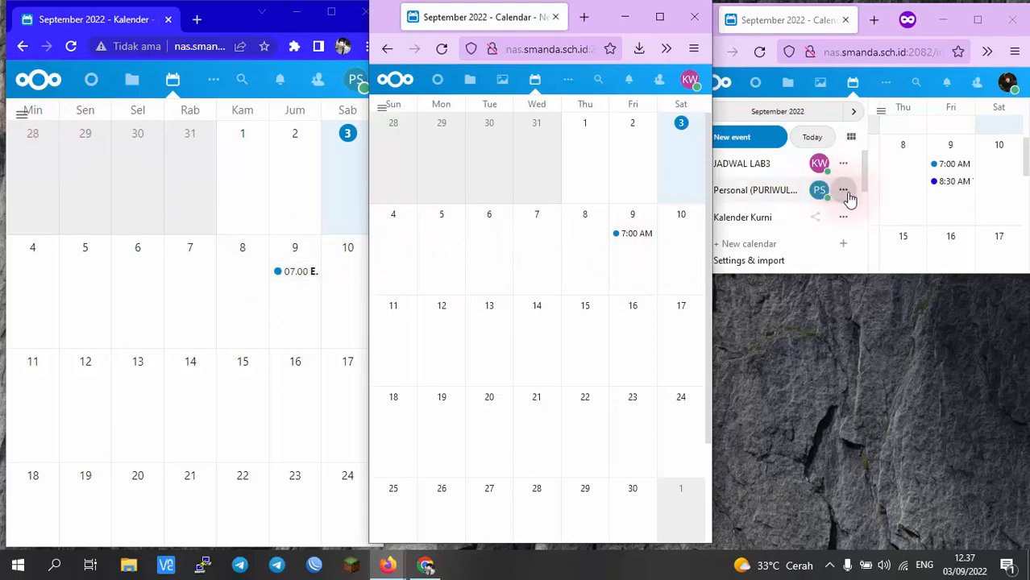
- Enlarge the third account's window to full height and share its olive-coloured calendar with the Guru group
{"action": "left_click_drag", "start_coordinate": [833, 274], "coordinate": [794, 553]}
{"action": "left_click", "coordinate": [821, 215]}
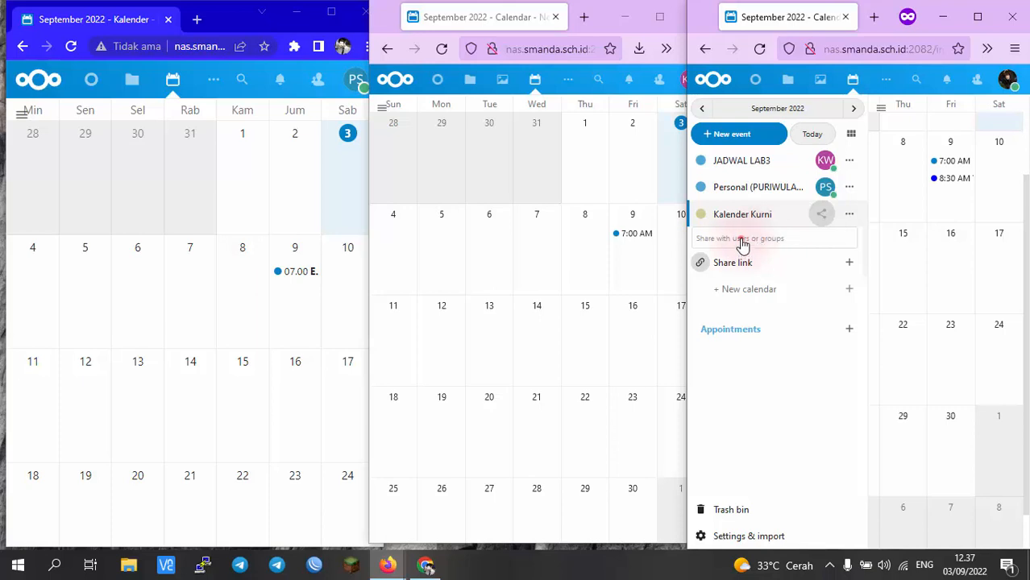
{"action": "left_click", "coordinate": [741, 240]}
{"action": "type", "text": "s"}
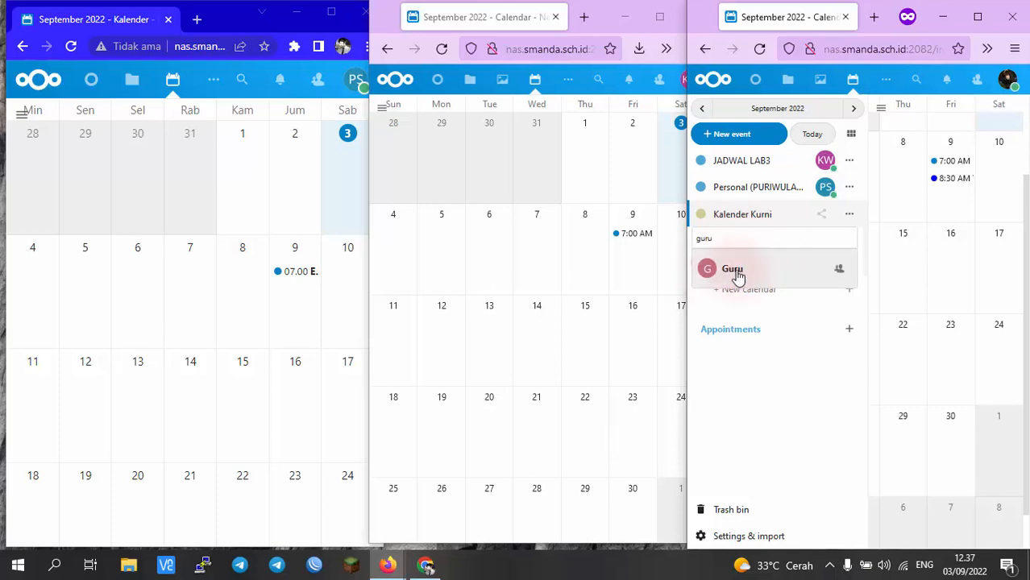
{"action": "left_click", "coordinate": [735, 270]}
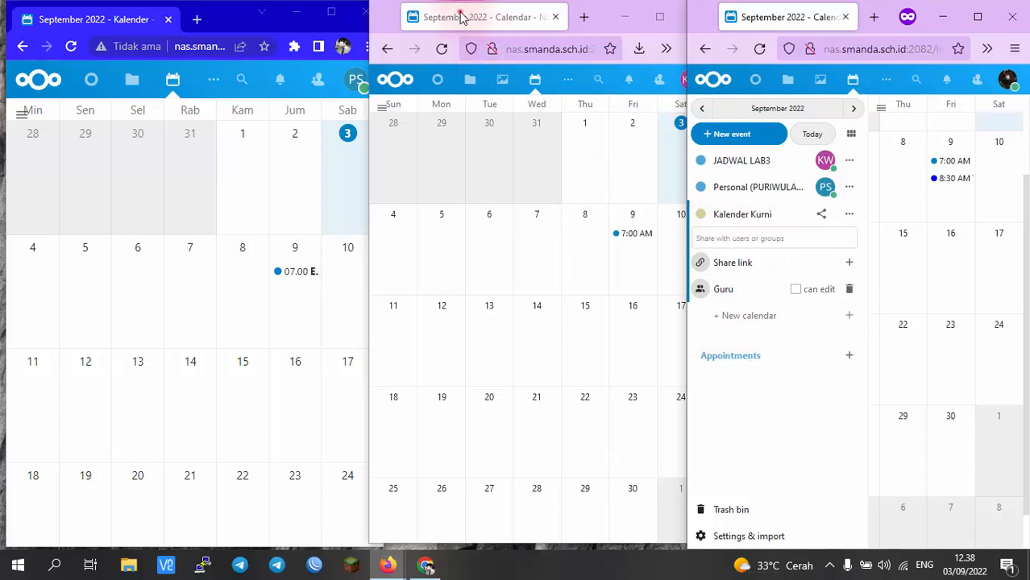
- Refresh the calendar in the other two account windows to load the newly shared calendar
{"action": "left_click", "coordinate": [461, 16]}
{"action": "left_click", "coordinate": [535, 81]}
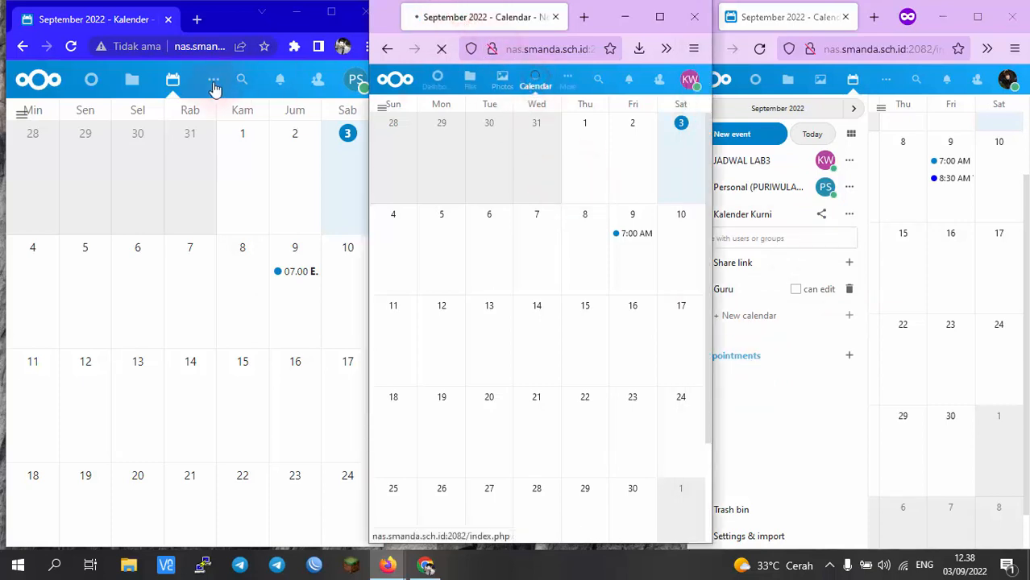
{"action": "left_click", "coordinate": [171, 83]}
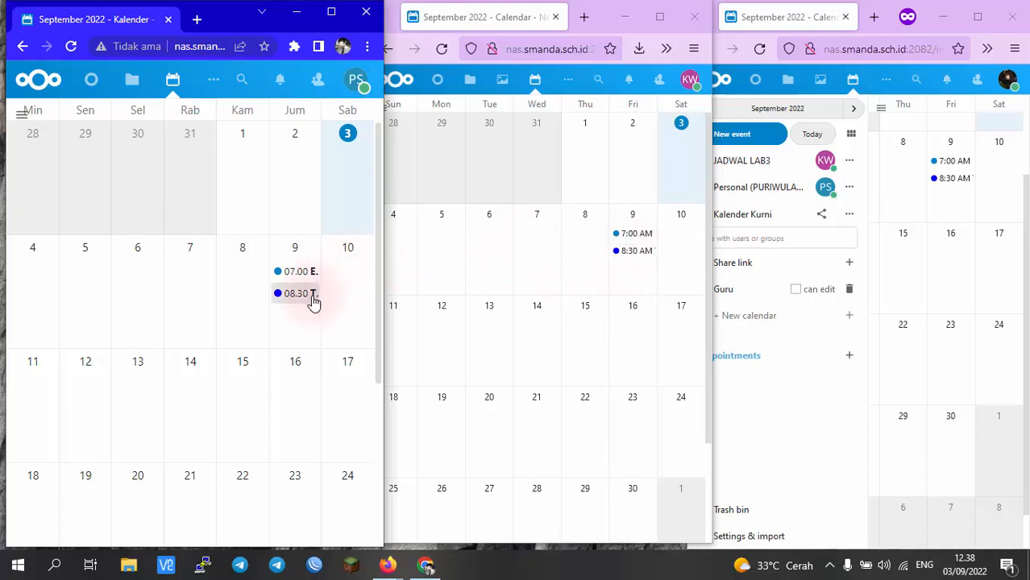
- Maximize the first account's window, view the details of the 08.30 TIK event on 9 September and close them
{"action": "left_click", "coordinate": [331, 12]}
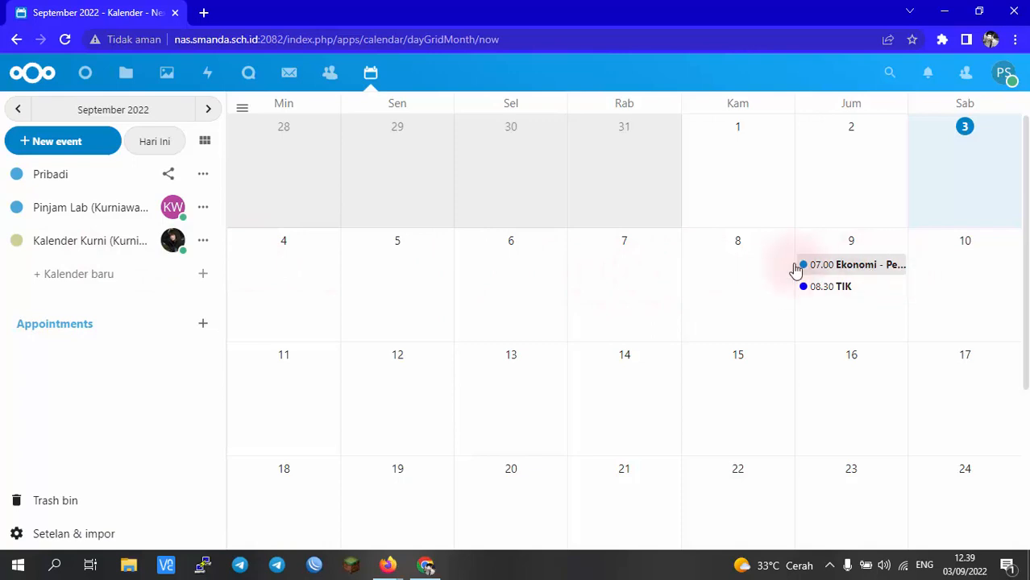
{"action": "left_click", "coordinate": [845, 288]}
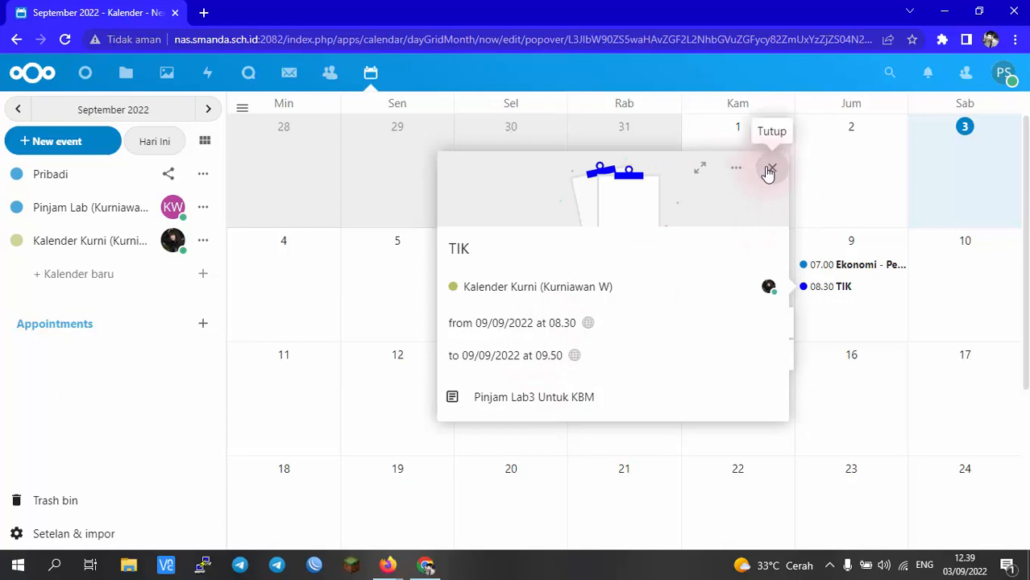
{"action": "left_click", "coordinate": [734, 168]}
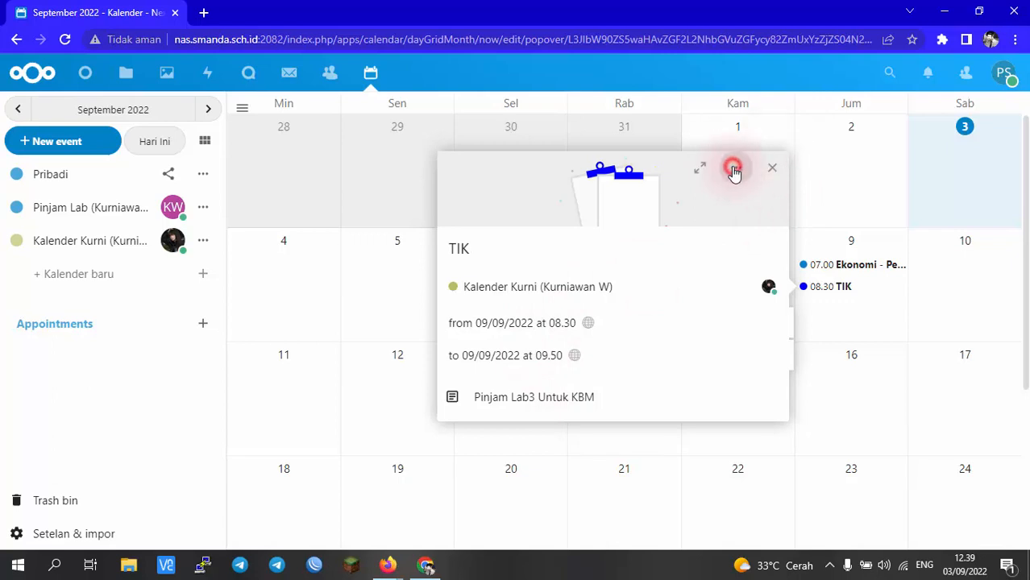
{"action": "left_click", "coordinate": [772, 169]}
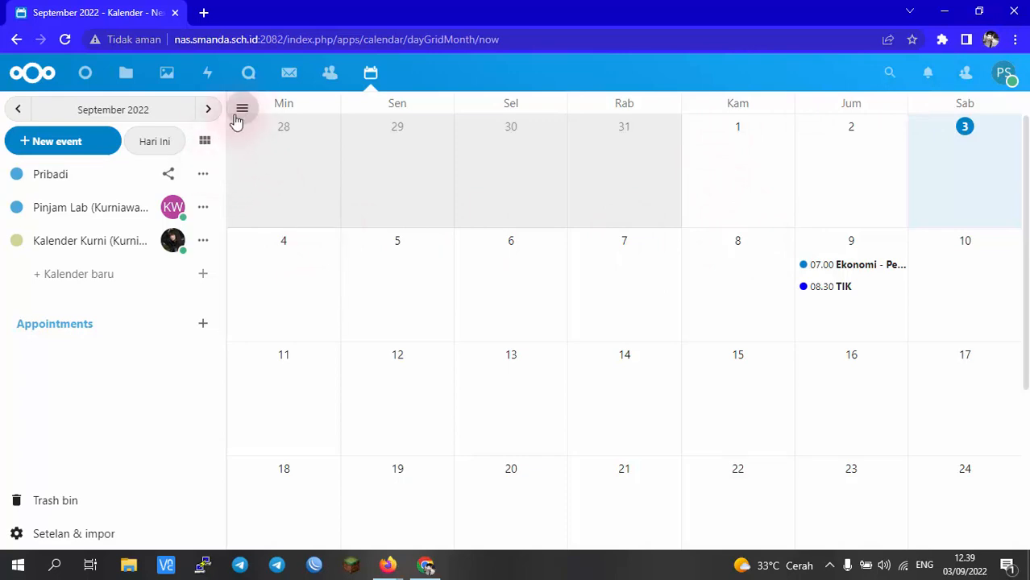
- Switch to week view and examine the lab bookings in the week of 4 to 10 September 2022
{"action": "left_click", "coordinate": [204, 141]}
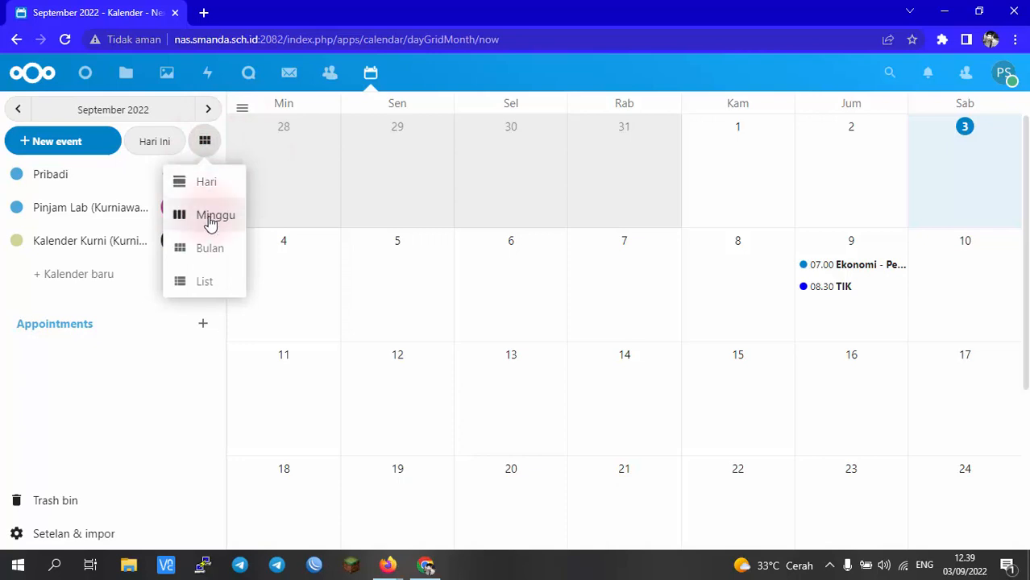
{"action": "left_click", "coordinate": [211, 219]}
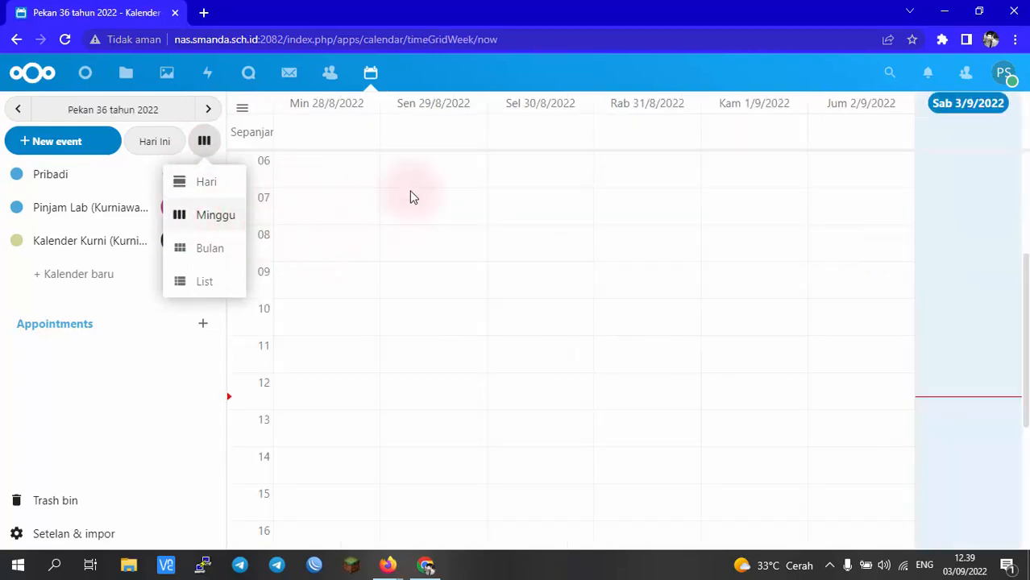
{"action": "scroll", "coordinate": [681, 217], "scroll_direction": "down", "scroll_amount": 4}
{"action": "scroll", "coordinate": [682, 218], "scroll_direction": "up", "scroll_amount": 4}
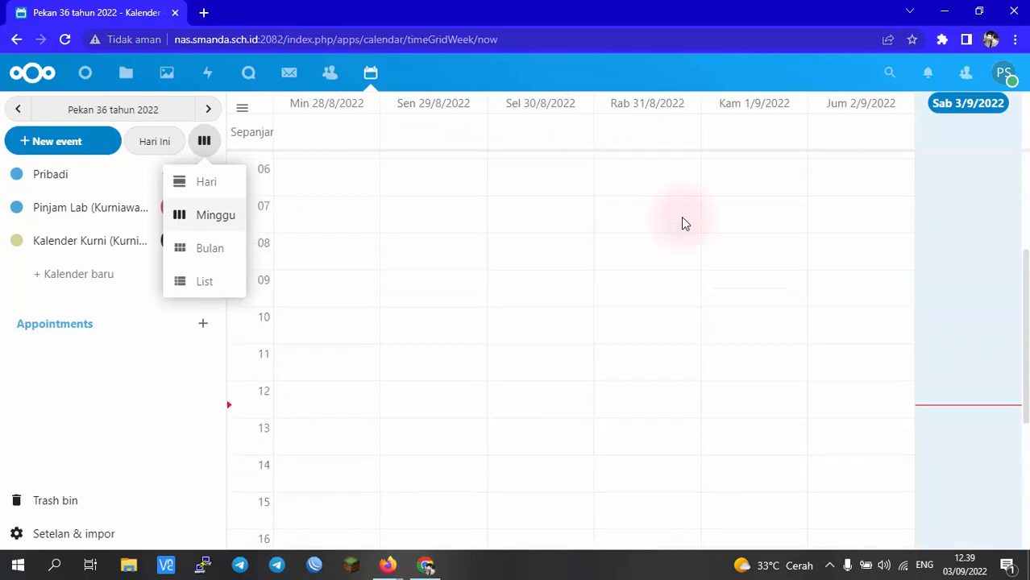
{"action": "scroll", "coordinate": [377, 210], "scroll_direction": "up", "scroll_amount": 3}
{"action": "left_click", "coordinate": [206, 143]}
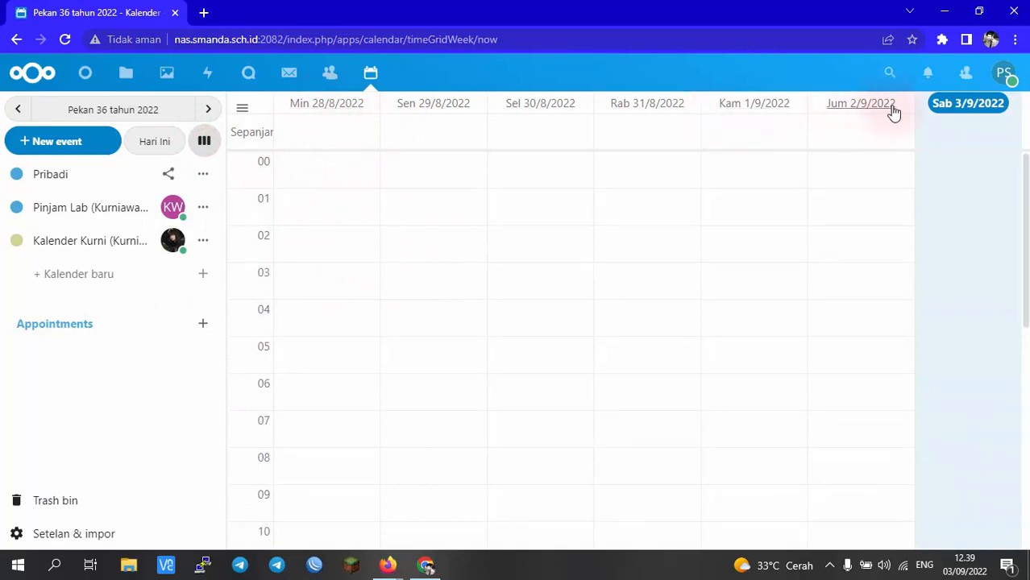
{"action": "left_click", "coordinate": [208, 111]}
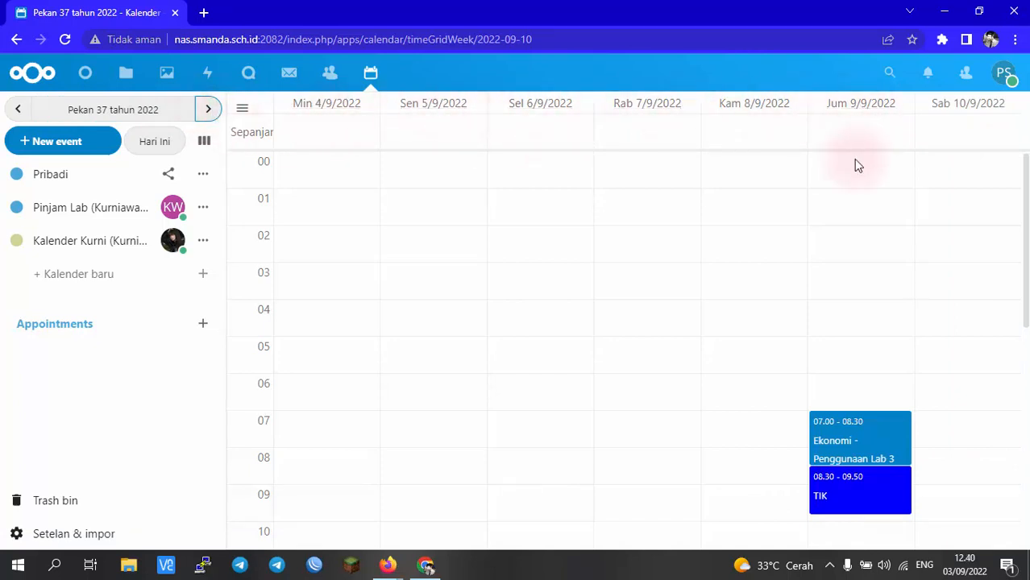
{"action": "scroll", "coordinate": [852, 262], "scroll_direction": "down", "scroll_amount": 1}
{"action": "scroll", "coordinate": [851, 268], "scroll_direction": "down", "scroll_amount": 3}
{"action": "scroll", "coordinate": [851, 278], "scroll_direction": "up", "scroll_amount": 2}
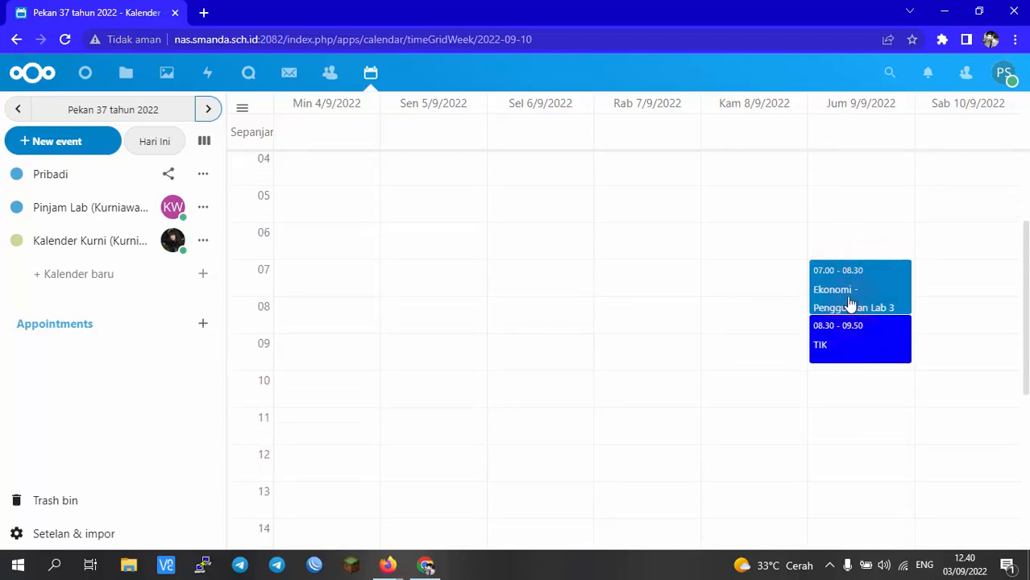
{"action": "scroll", "coordinate": [849, 302], "scroll_direction": "up", "scroll_amount": 2}
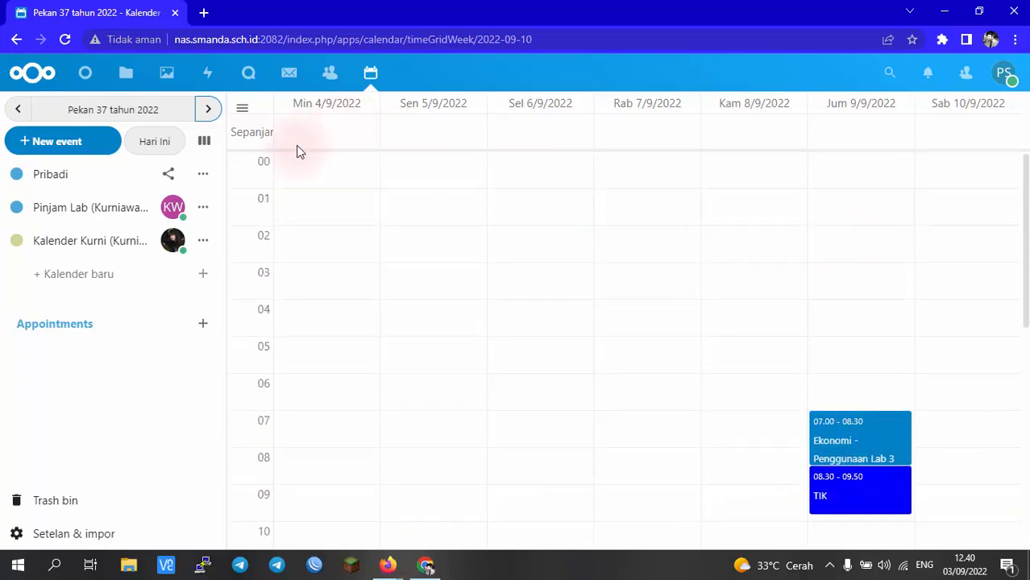
- Show the September 2022 bookings in list view and go back to the August 2022 list
{"action": "left_click", "coordinate": [204, 141]}
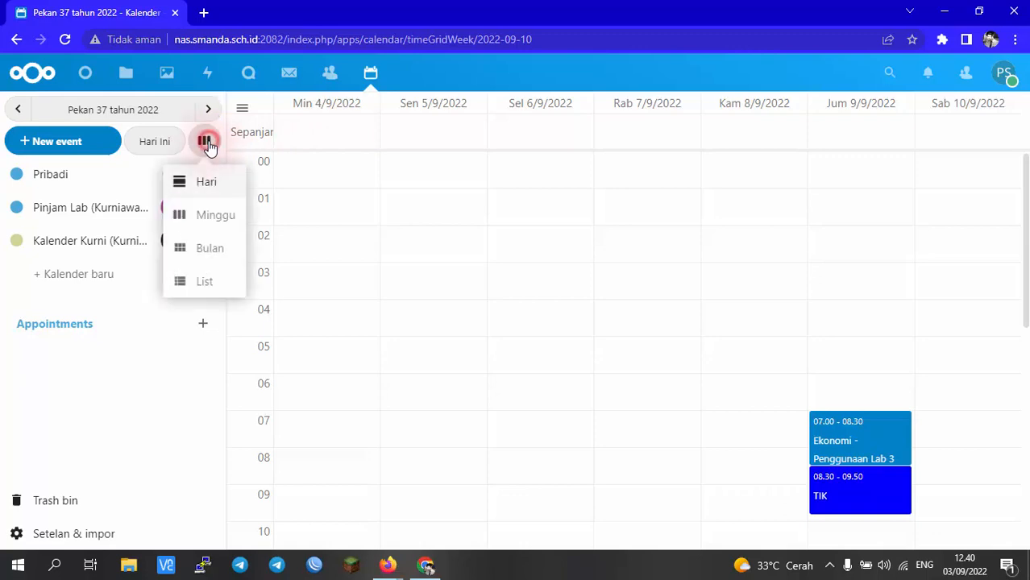
{"action": "left_click", "coordinate": [204, 286]}
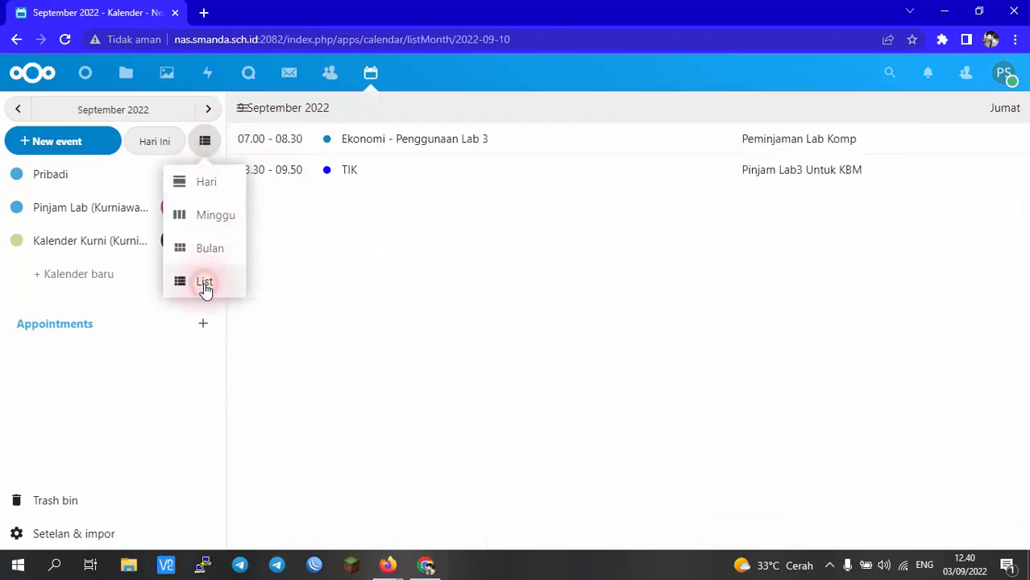
{"action": "left_click", "coordinate": [376, 284]}
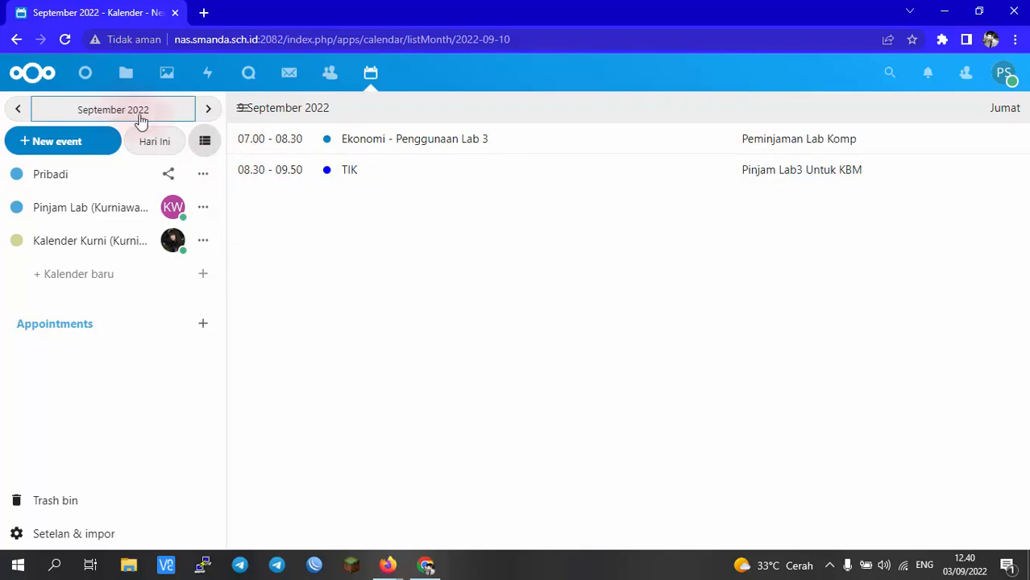
{"action": "left_click", "coordinate": [18, 110]}
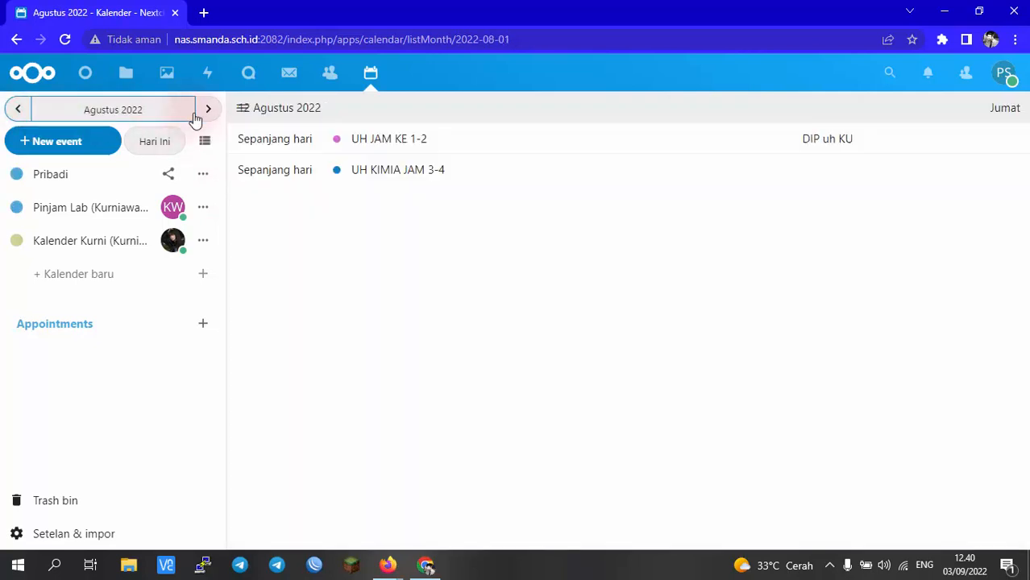
- Move the list view forward to September 2022 and read the lab bookings
{"action": "left_click", "coordinate": [209, 110]}
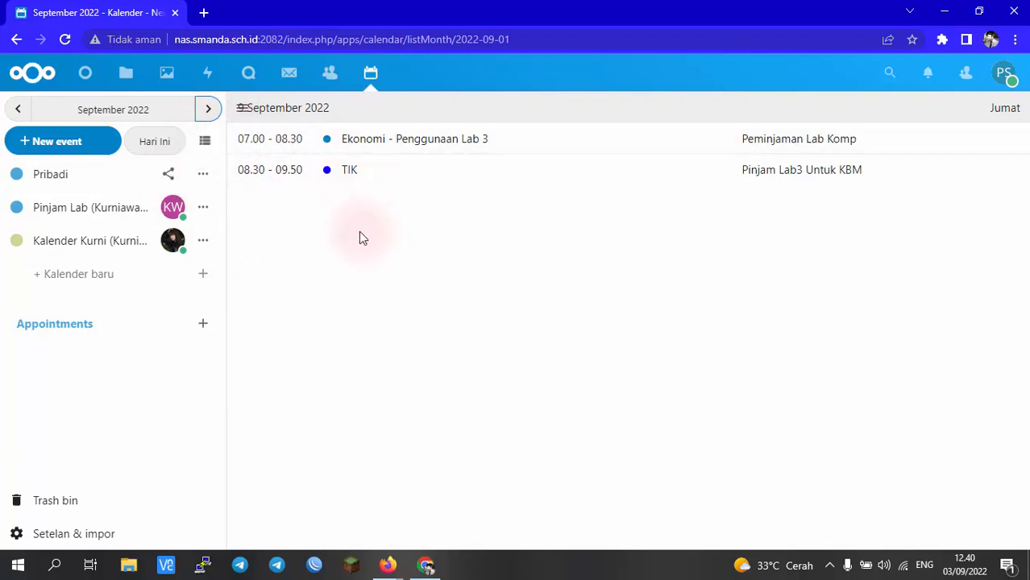
{"action": "key", "text": "ctrl+minus"}
{"action": "key", "text": "ctrl+minus"}
{"action": "key", "text": "ctrl+plus"}
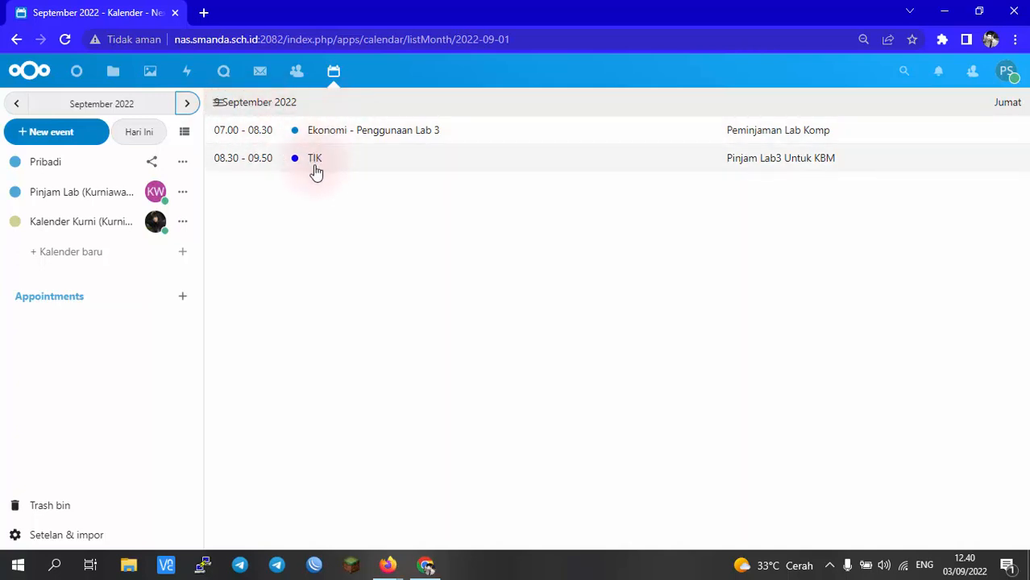
- Compare the September 2022 bookings in month, week and day views, ending back in the list view
{"action": "left_click", "coordinate": [184, 132]}
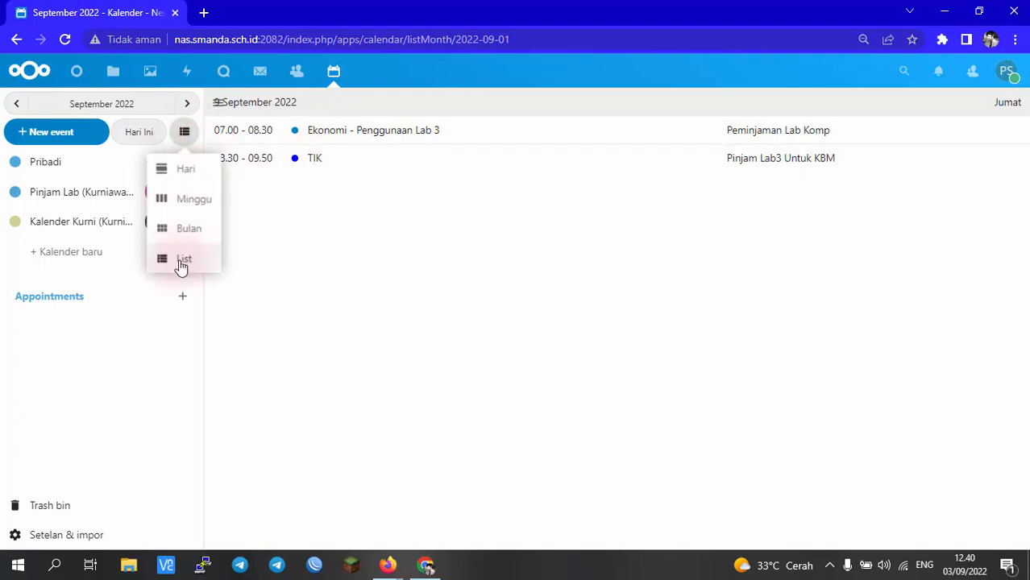
{"action": "key", "text": "ctrl+plus"}
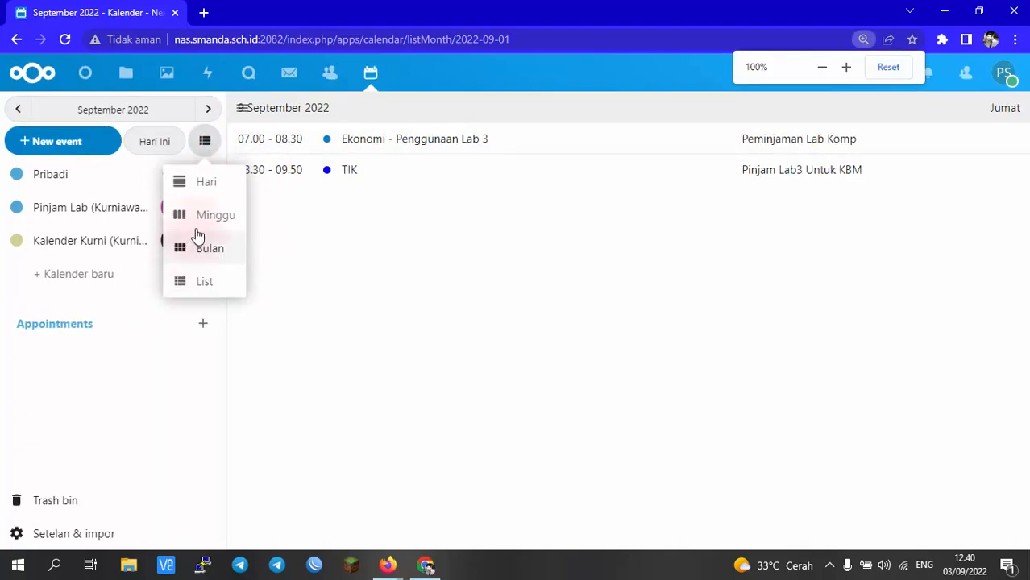
{"action": "left_click", "coordinate": [208, 250]}
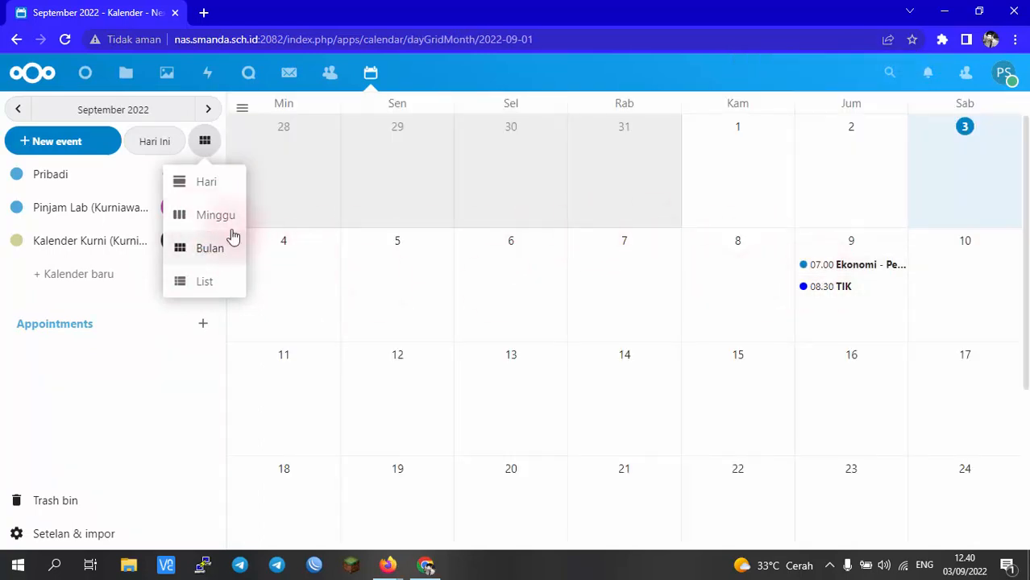
{"action": "left_click", "coordinate": [191, 219]}
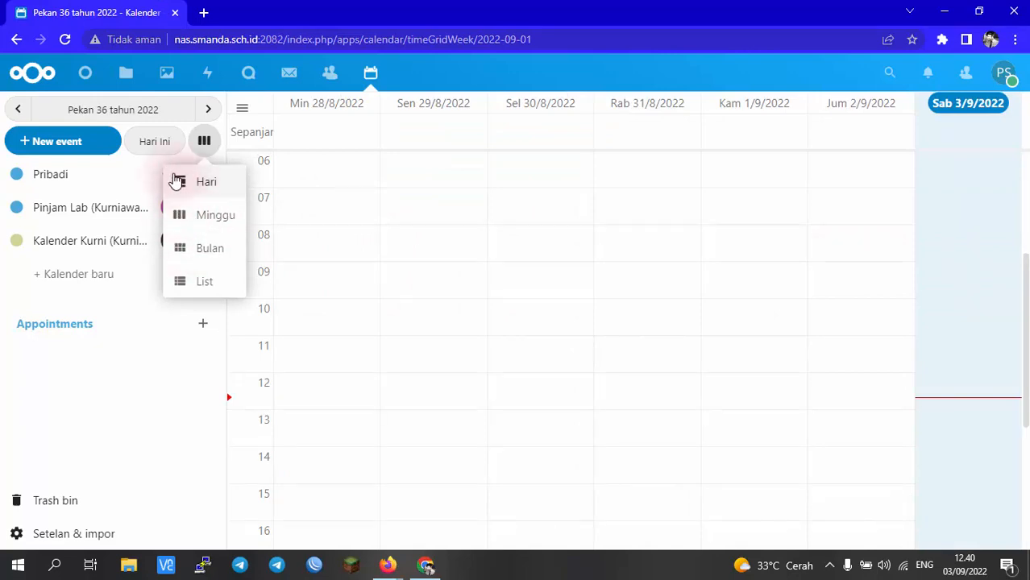
{"action": "left_click", "coordinate": [181, 191]}
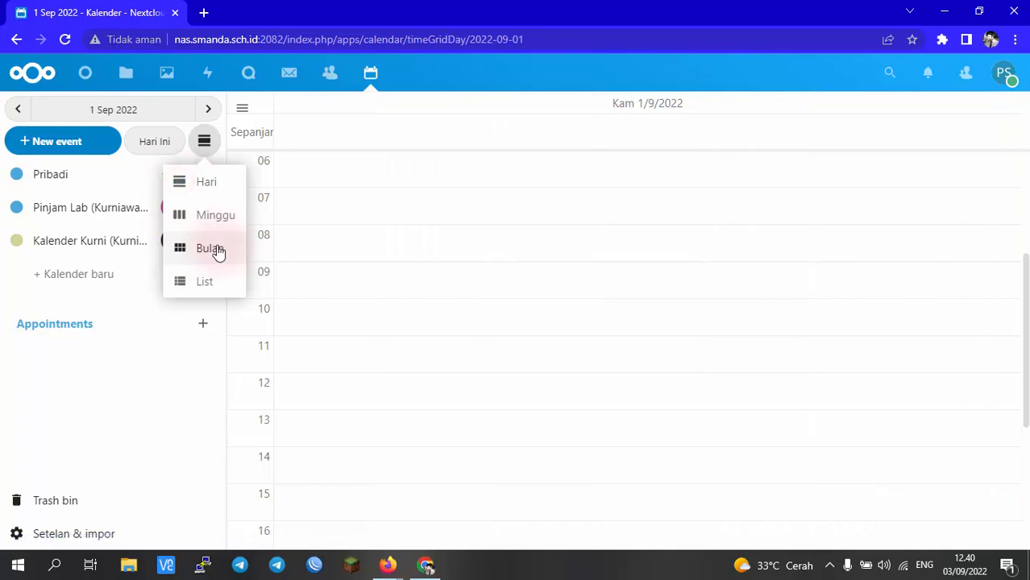
{"action": "left_click", "coordinate": [188, 255]}
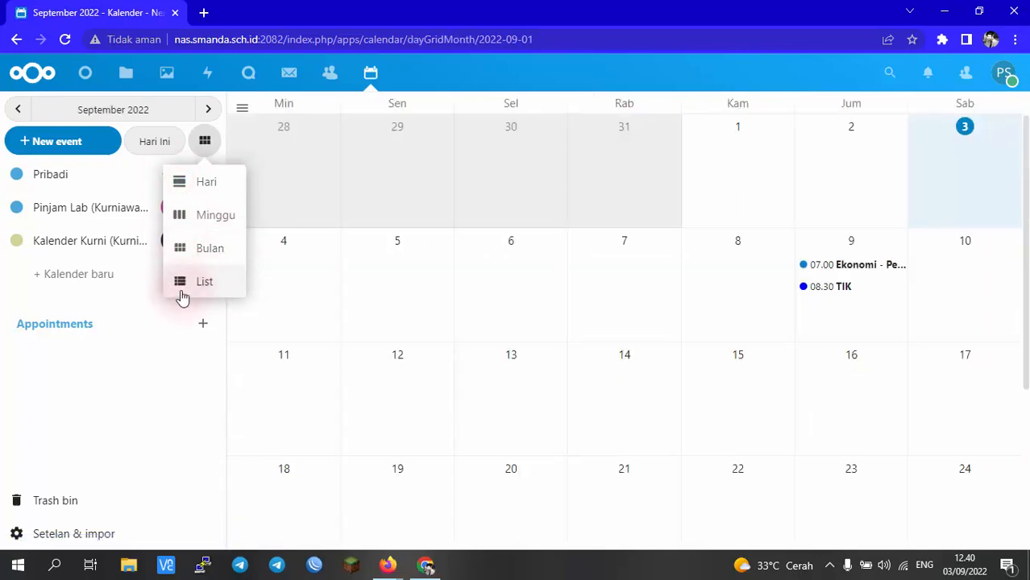
{"action": "left_click", "coordinate": [181, 286]}
{"action": "left_click", "coordinate": [365, 291]}
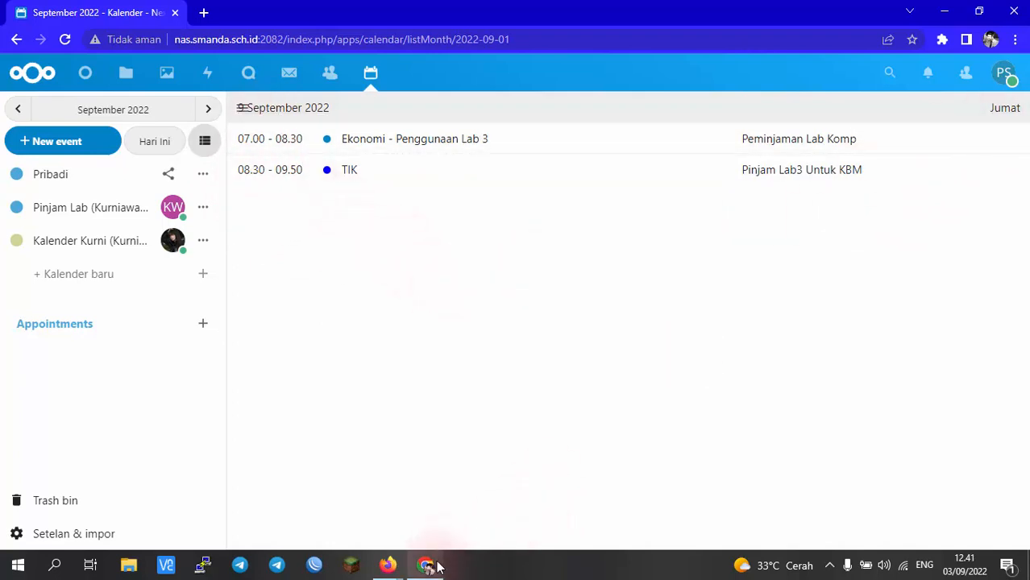
- Restore the first account's window, maximize the second account's window and delete its Pinjam Lab calendar
{"action": "mouse_move", "coordinate": [429, 565]}
{"action": "left_click", "coordinate": [978, 11]}
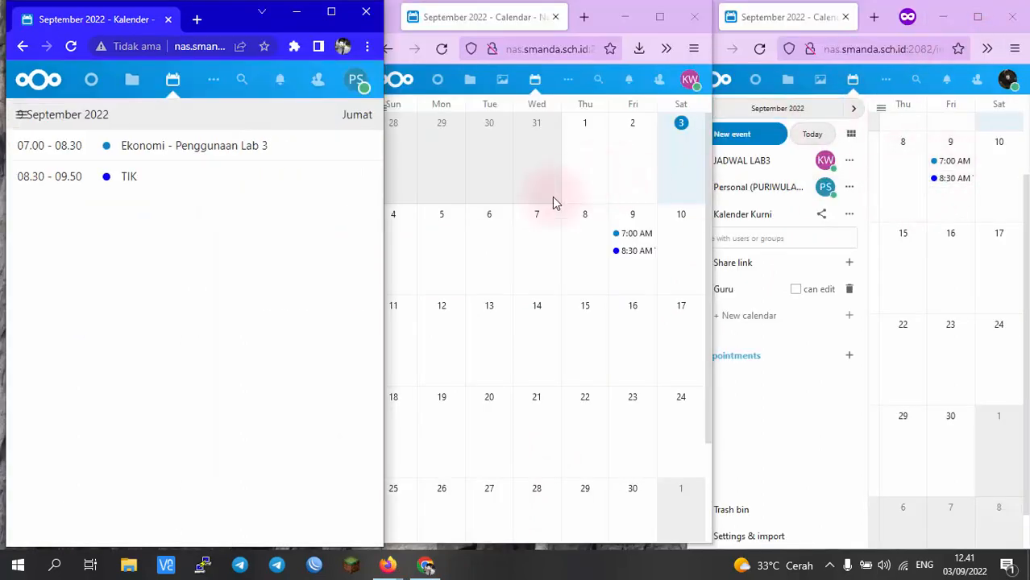
{"action": "left_click", "coordinate": [708, 219]}
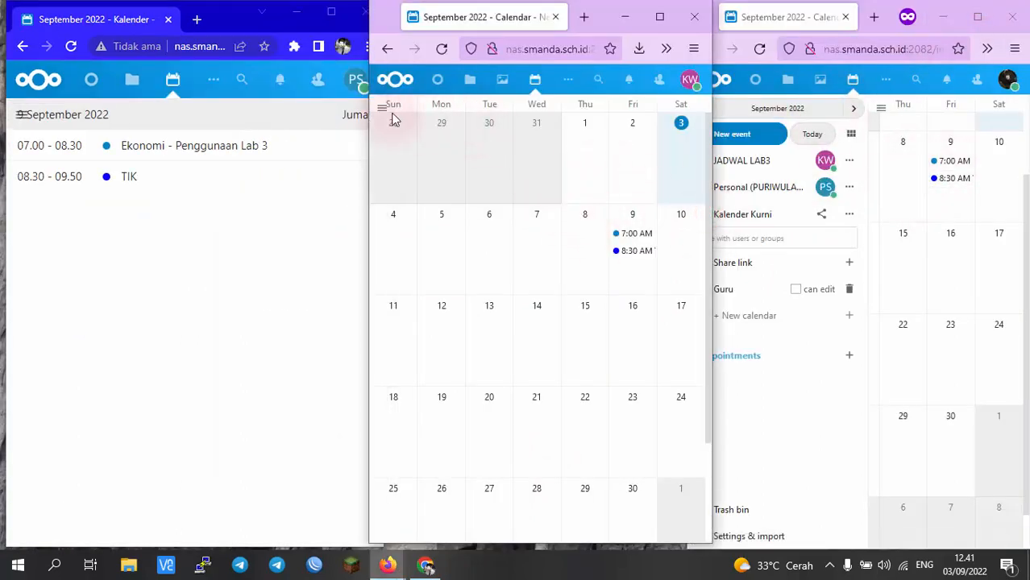
{"action": "left_click", "coordinate": [659, 17]}
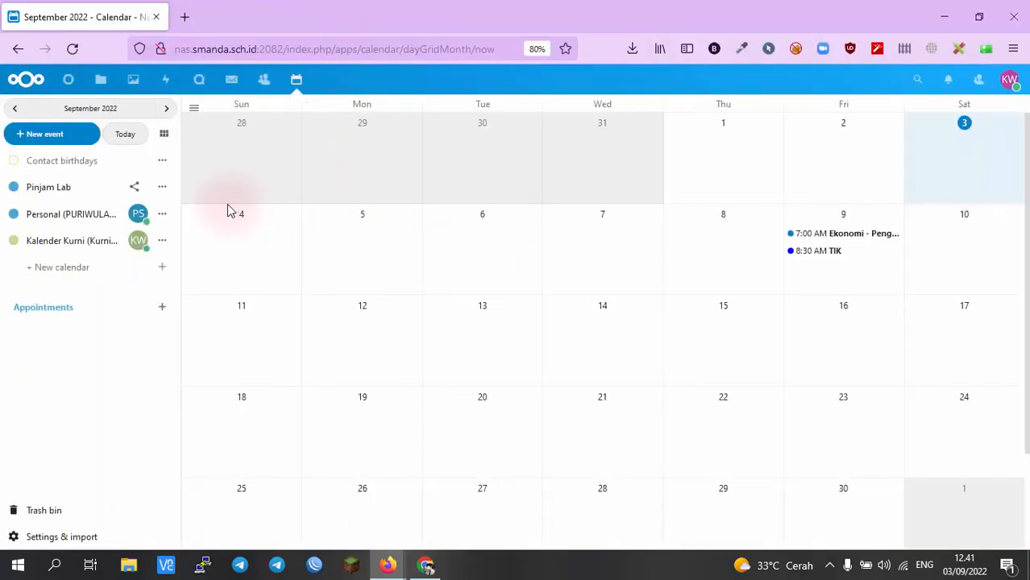
{"action": "left_click", "coordinate": [162, 189]}
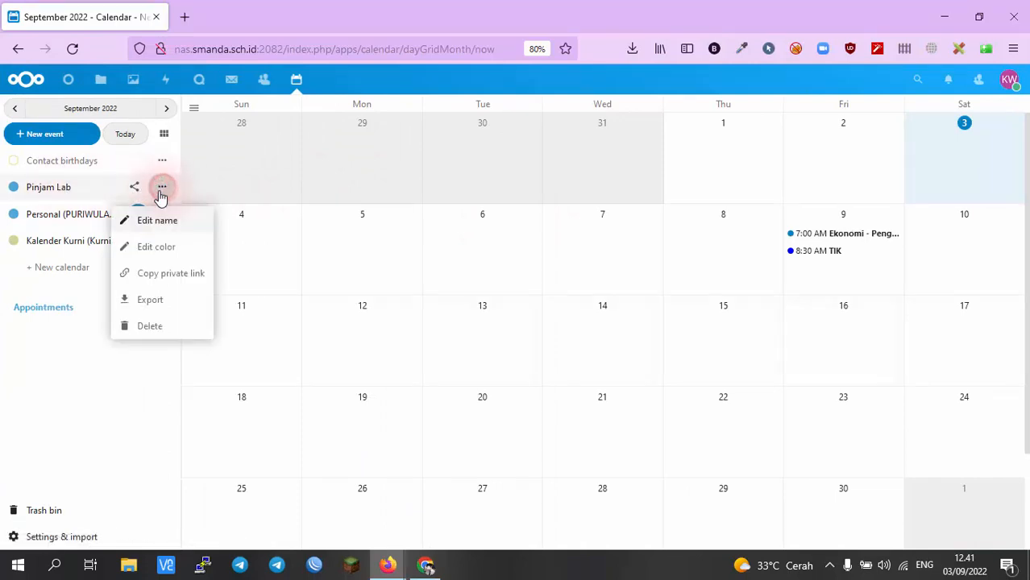
{"action": "left_click", "coordinate": [148, 325]}
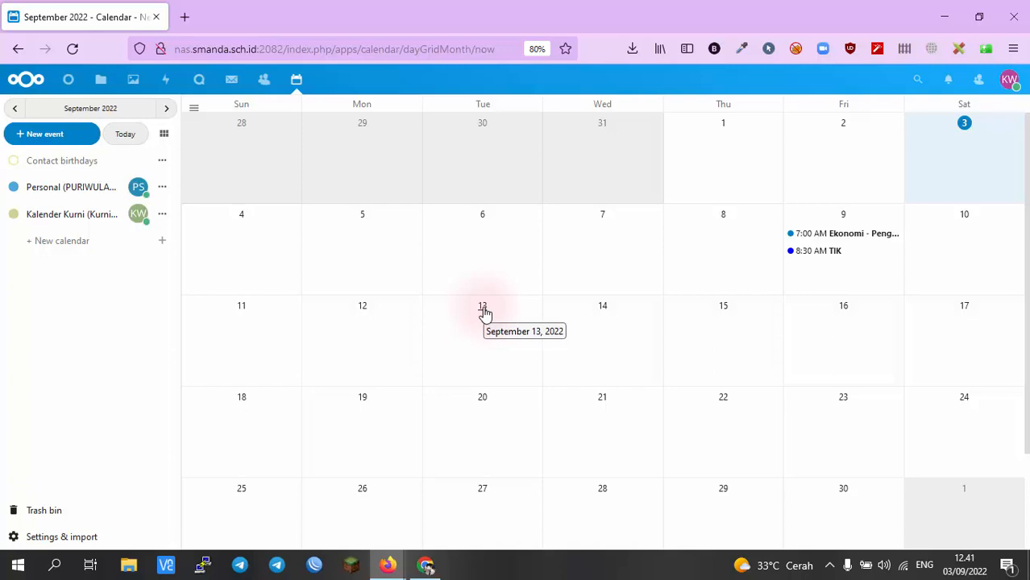
- Open the day view for 20 September 2022 and try to add an event at 10:00 AM
{"action": "left_click", "coordinate": [482, 401]}
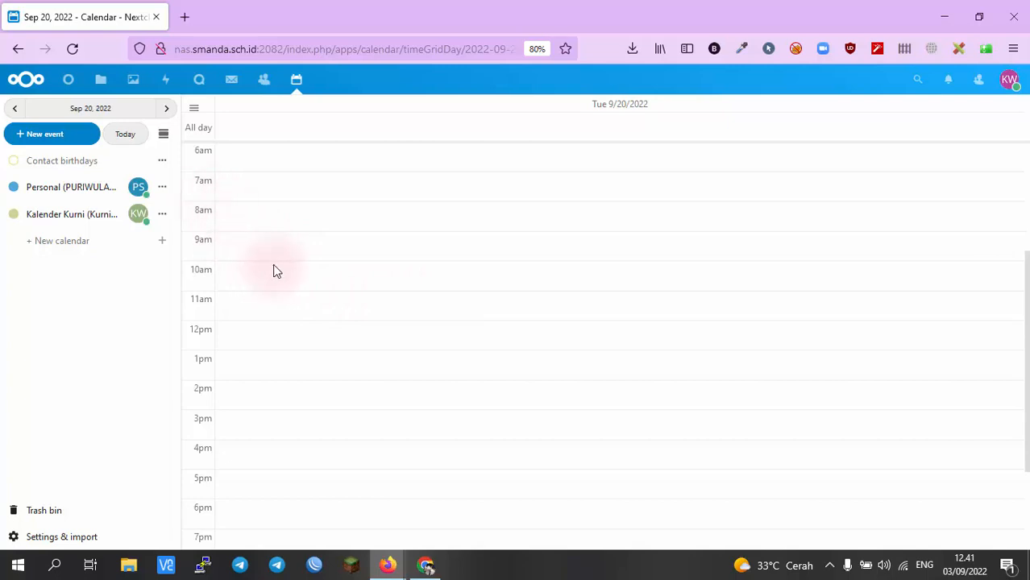
{"action": "left_click", "coordinate": [264, 273]}
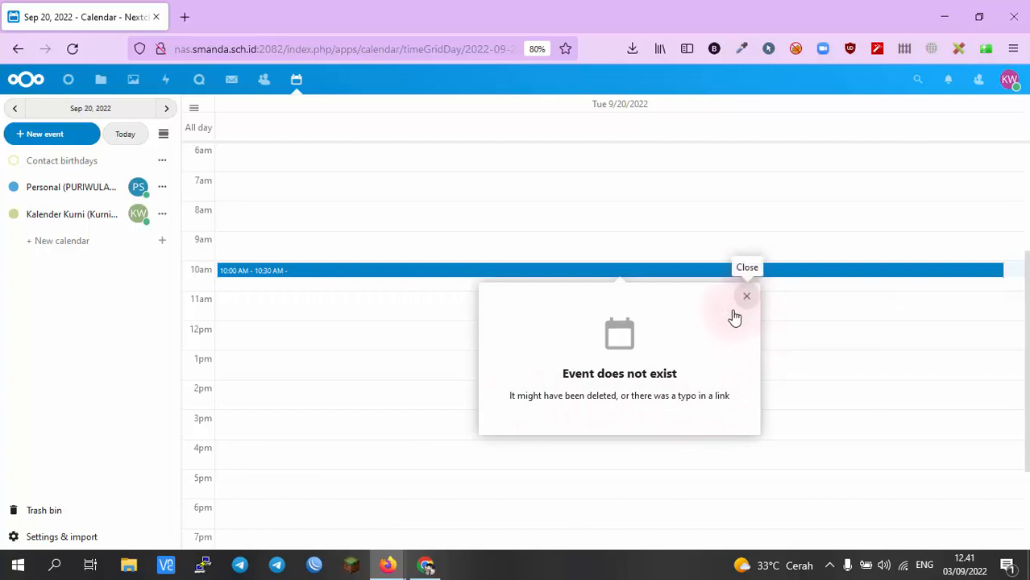
{"action": "left_click", "coordinate": [97, 272]}
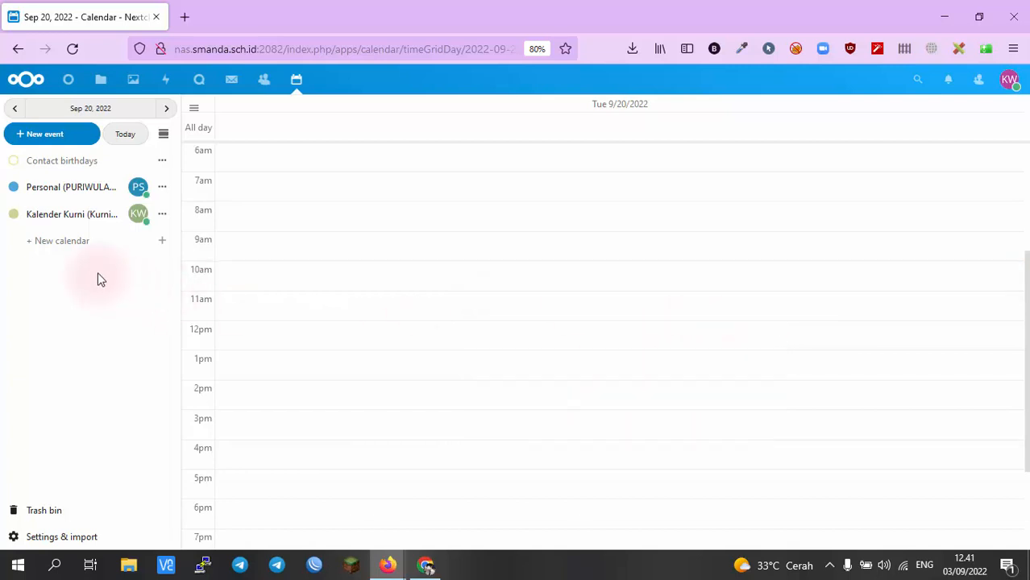
- Create a new calendar named Peminjaman Lab3
{"action": "left_click", "coordinate": [60, 240]}
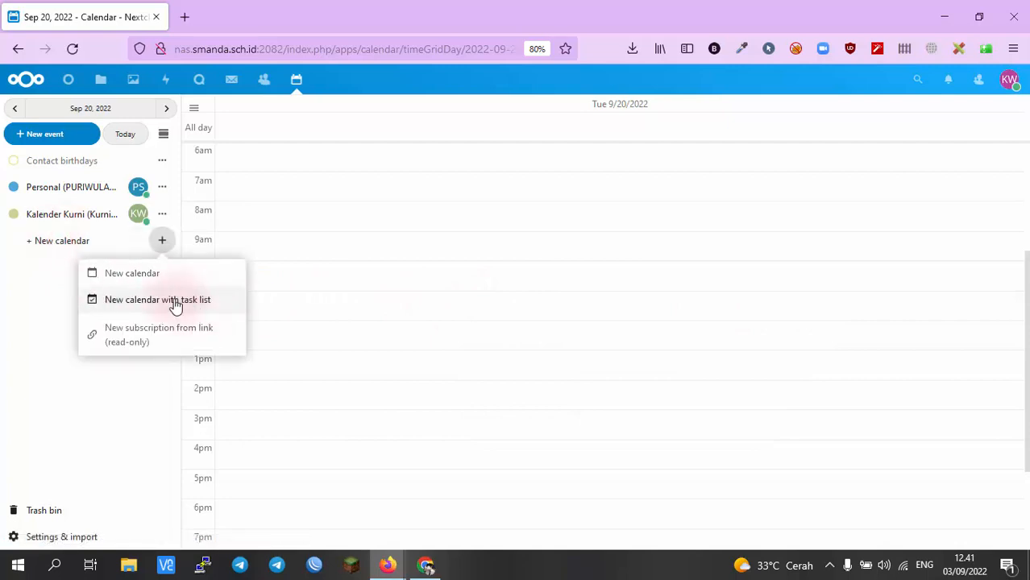
{"action": "left_click", "coordinate": [128, 273]}
{"action": "left_click", "coordinate": [186, 282]}
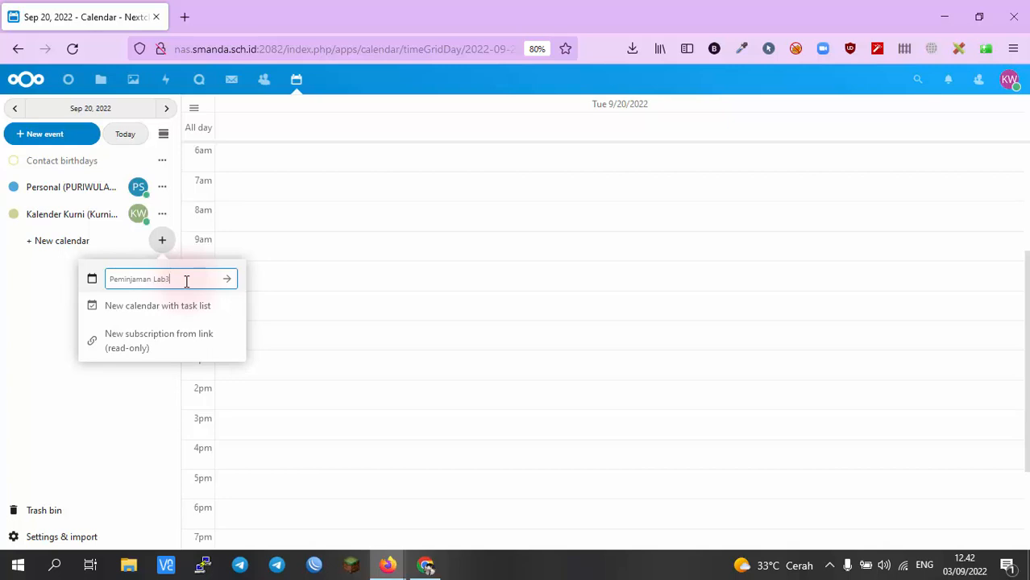
{"action": "key", "text": "Return"}
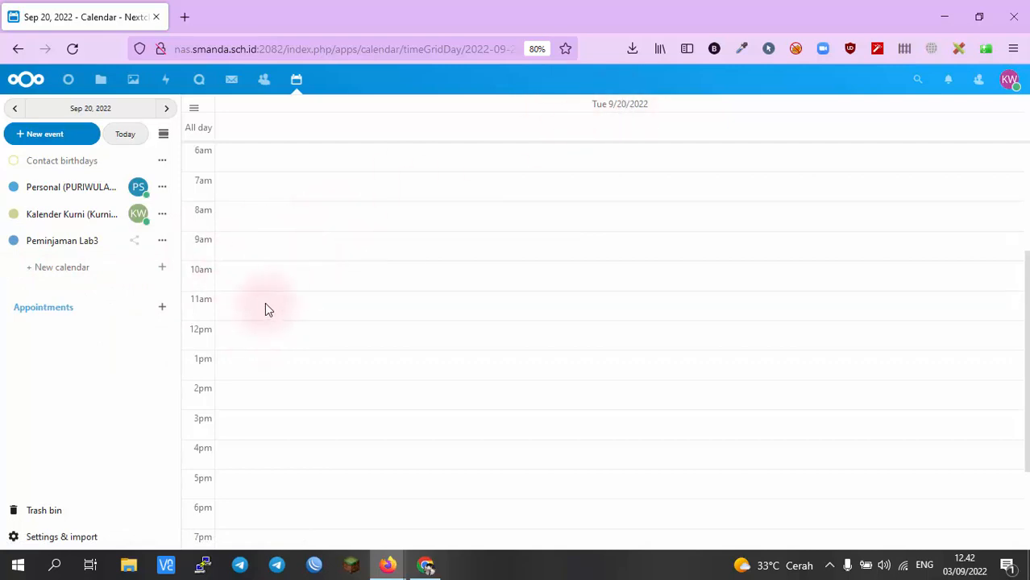
- Start a 10:00 AM event on 20 September ending at 12:30 AM, with the description "Pinjam Lab3 lebih dari 1 jam untuk kegiatan MGMP"
{"action": "left_click", "coordinate": [263, 270]}
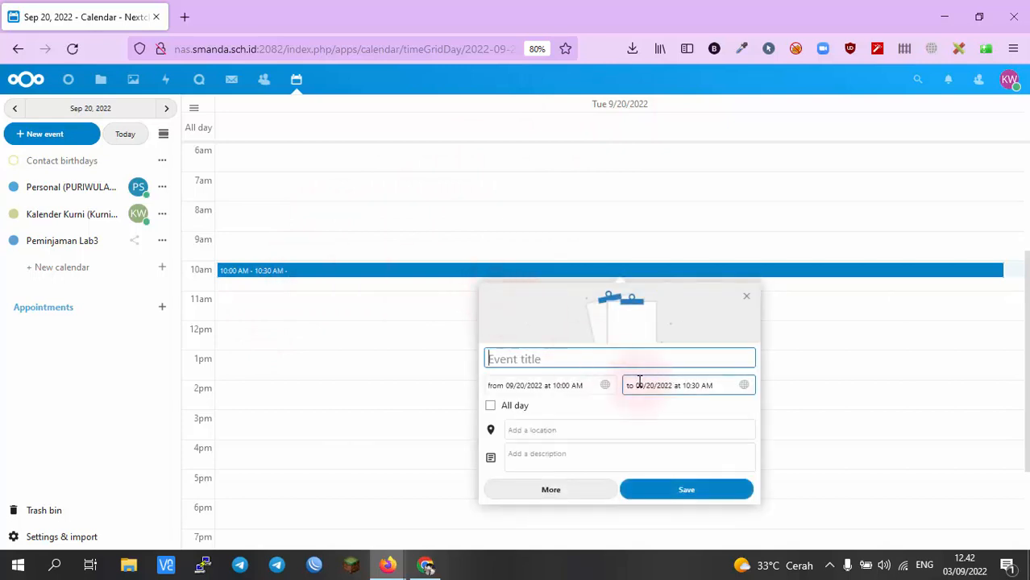
{"action": "left_click", "coordinate": [687, 386]}
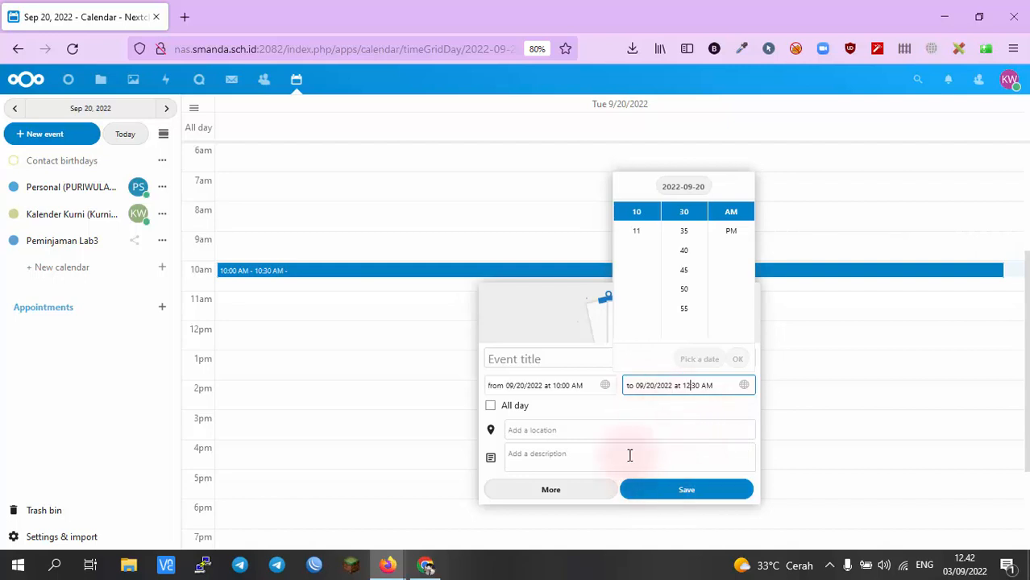
{"action": "left_click", "coordinate": [537, 449]}
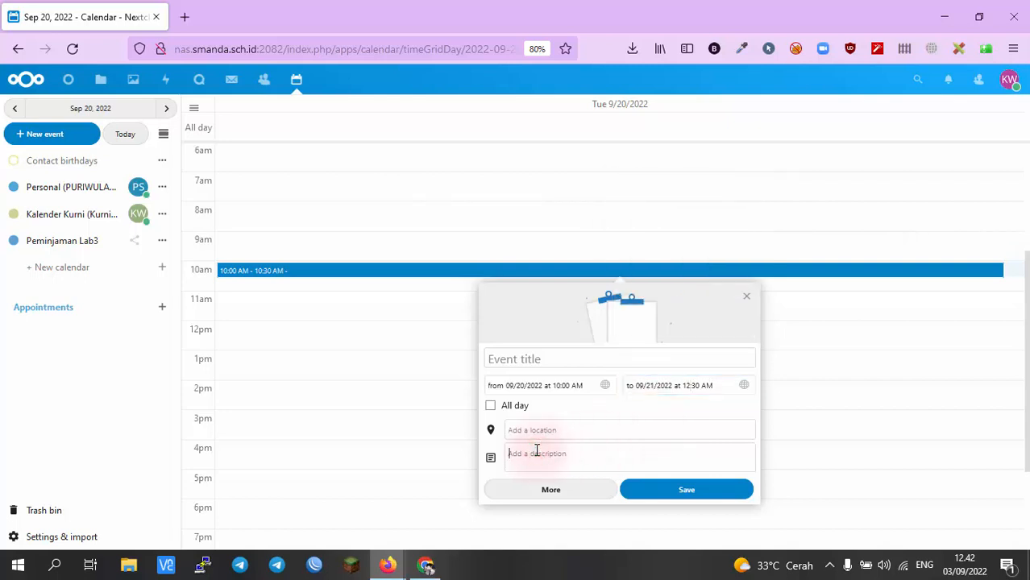
{"action": "type", "text": "Pinjam Lab3 lebih"}
{"action": "type", "text": "dar"}
{"action": "type", "text": "i 1 jam untuk kepentinga"}
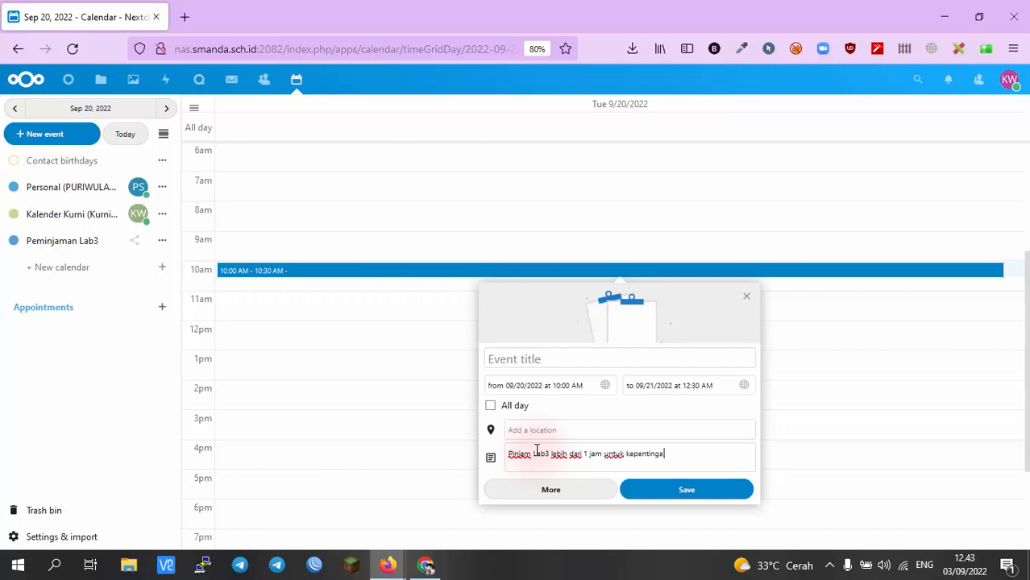
{"action": "type", "text": "n"}
{"action": "key", "text": "ctrl+shift+Left"}
{"action": "type", "text": "kegiatan MGMP"}
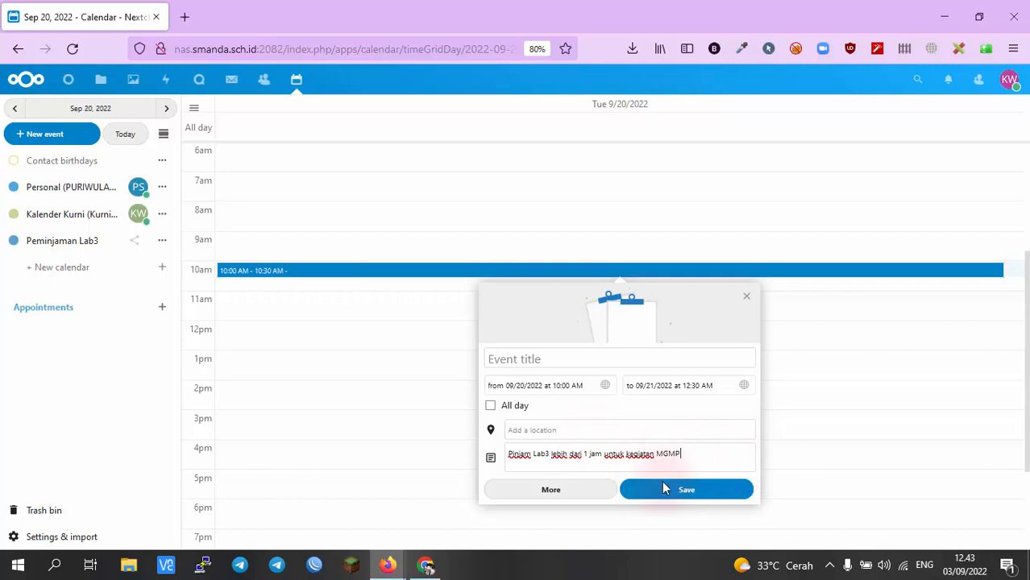
- Title the new event "MGMP PJOK" and save it
{"action": "left_click", "coordinate": [527, 358]}
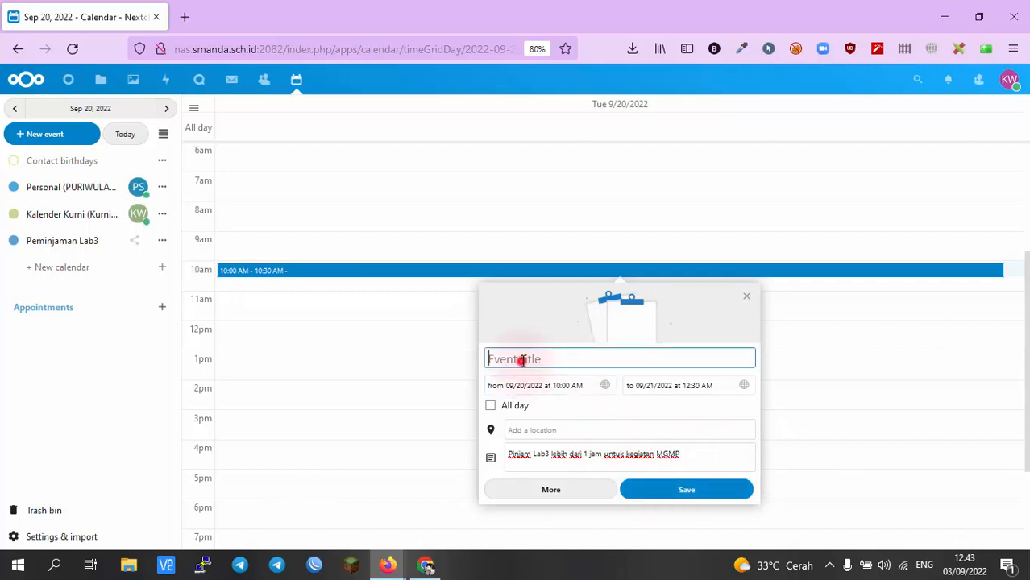
{"action": "type", "text": "MGMP"}
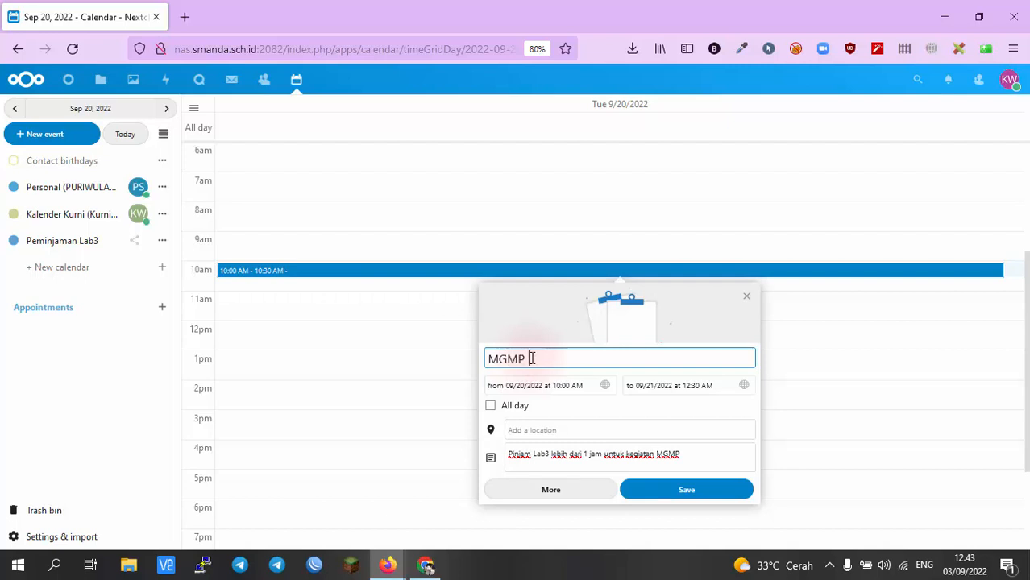
{"action": "type", "text": " PJOK"}
{"action": "left_click", "coordinate": [679, 493]}
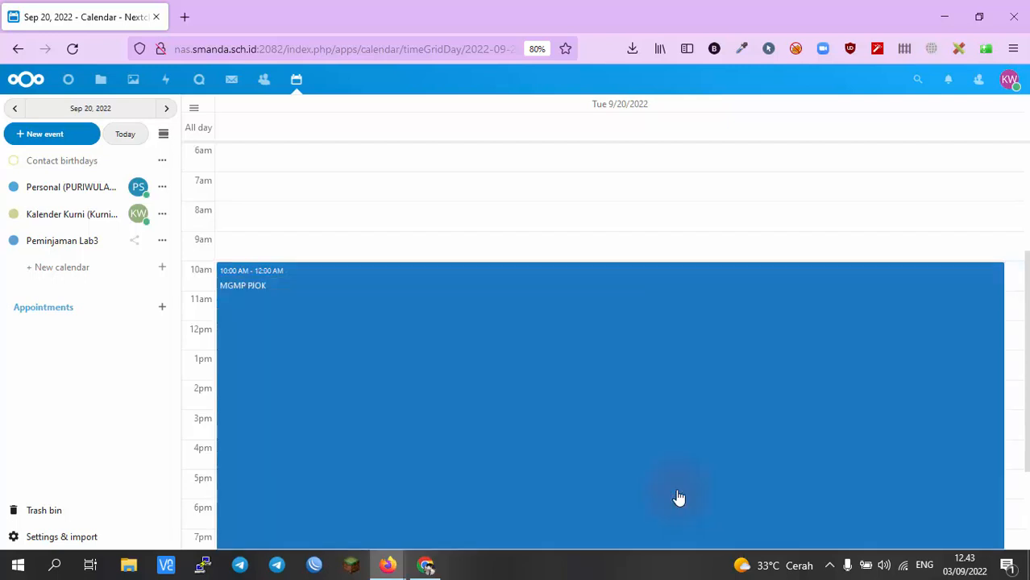
- Try to change the MGMP PJOK event's end time to 12:30 PM, update the event and check its extent in the day view
{"action": "scroll", "coordinate": [576, 419], "scroll_direction": "down", "scroll_amount": 3}
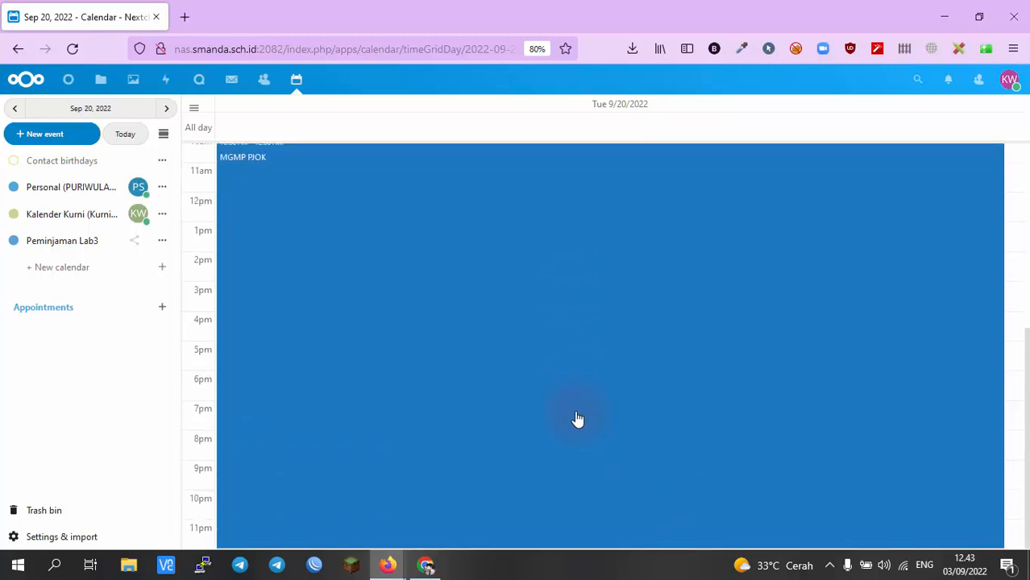
{"action": "scroll", "coordinate": [577, 418], "scroll_direction": "up", "scroll_amount": 5}
{"action": "scroll", "coordinate": [568, 420], "scroll_direction": "down", "scroll_amount": 5}
{"action": "scroll", "coordinate": [237, 343], "scroll_direction": "up", "scroll_amount": 5}
{"action": "left_click", "coordinate": [391, 381]}
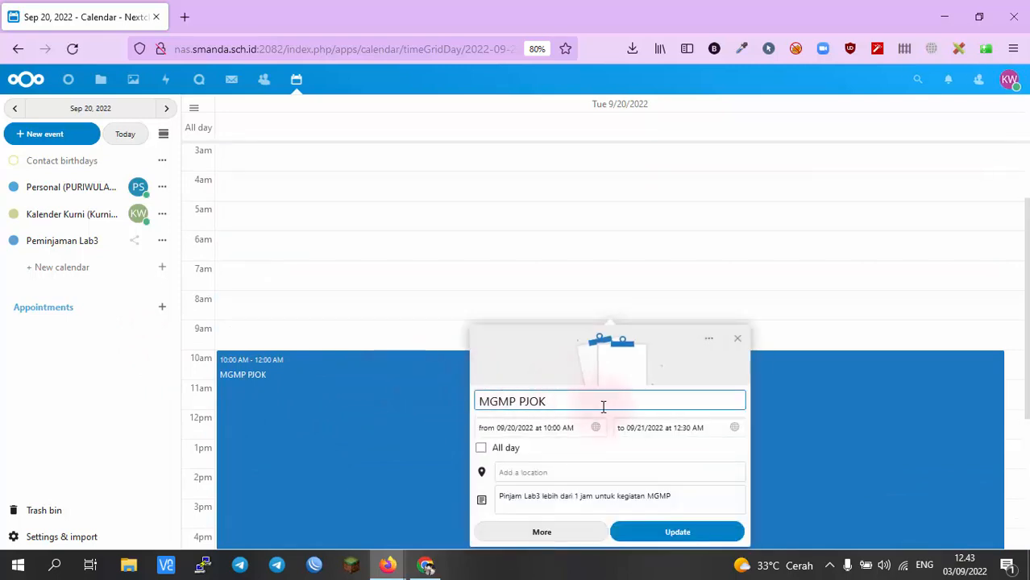
{"action": "left_click", "coordinate": [712, 430]}
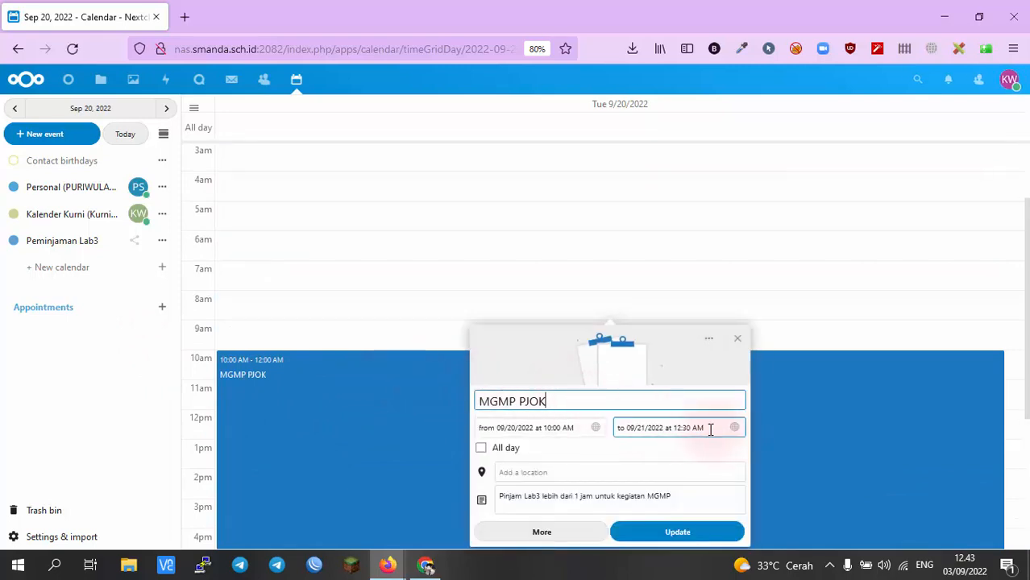
{"action": "left_click", "coordinate": [705, 428]}
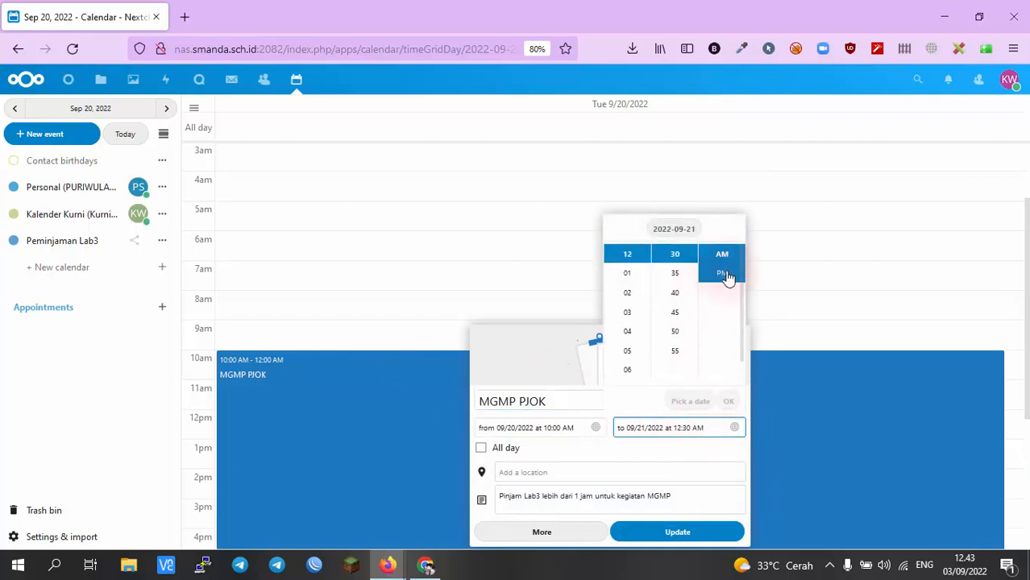
{"action": "left_click", "coordinate": [723, 274]}
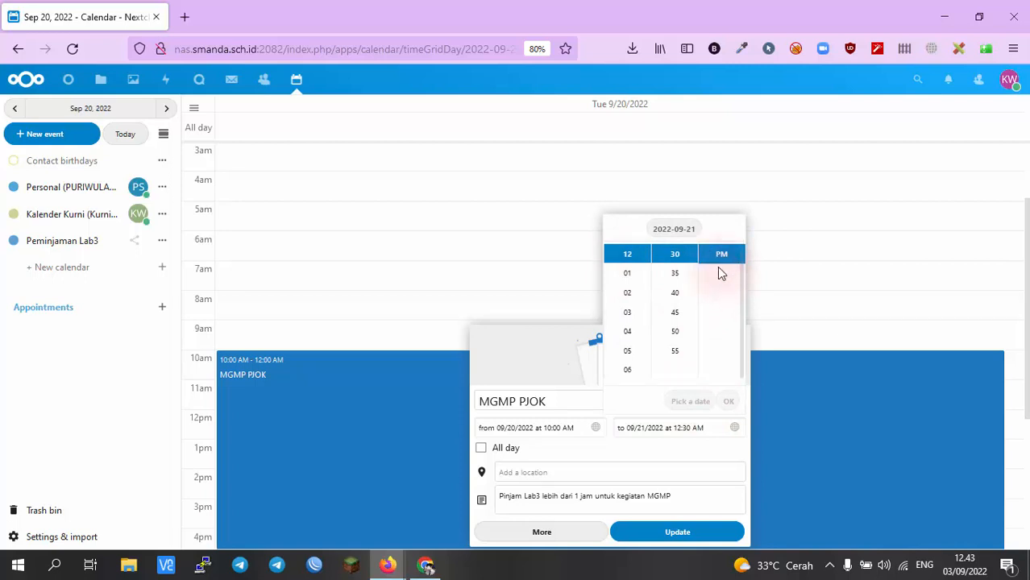
{"action": "left_click", "coordinate": [674, 533]}
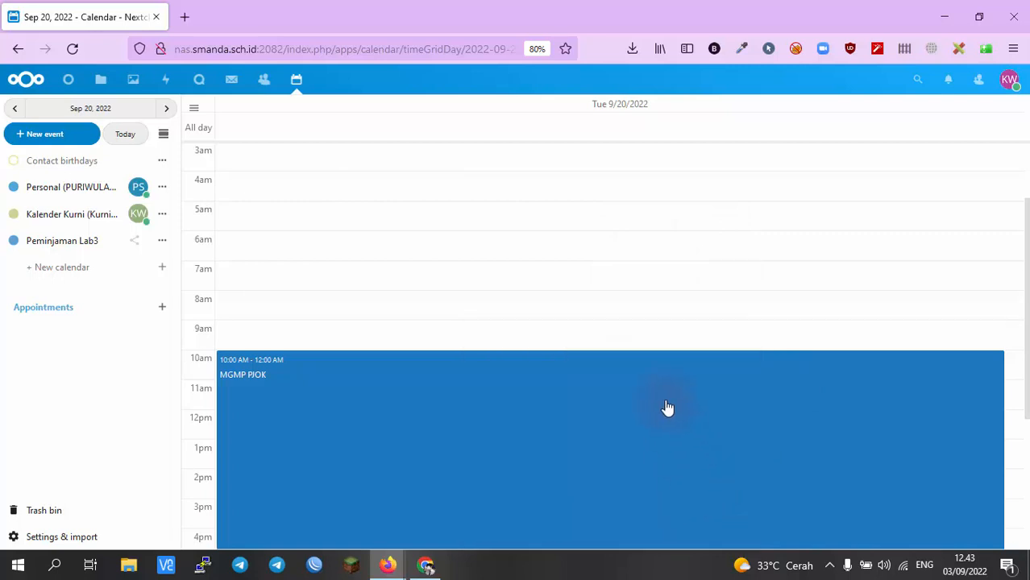
{"action": "scroll", "coordinate": [622, 338], "scroll_direction": "down", "scroll_amount": 3}
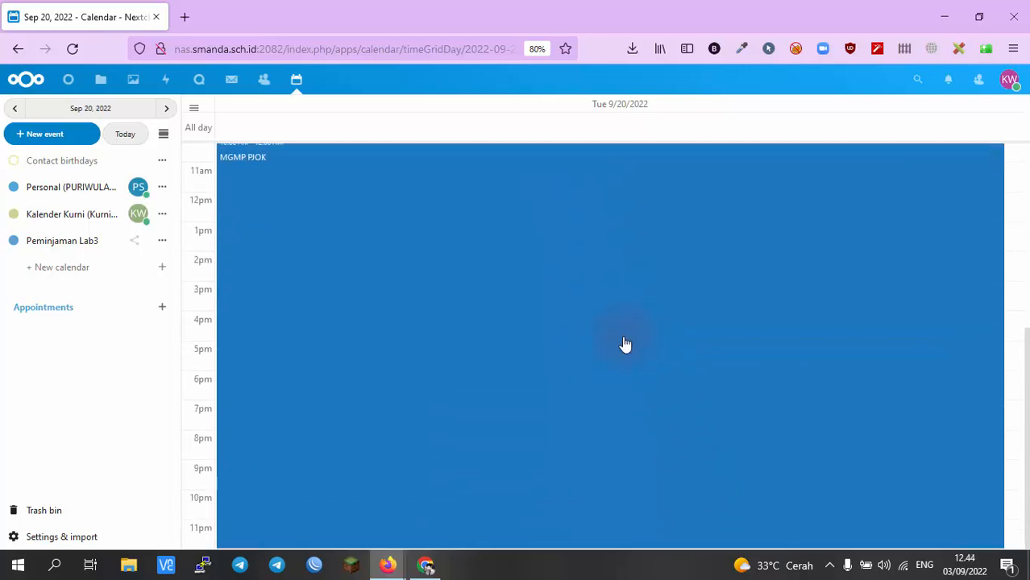
- Set the end time of the MGMP PJOK event to 12:30 PM and update the event
{"action": "scroll", "coordinate": [625, 344], "scroll_direction": "up", "scroll_amount": 5}
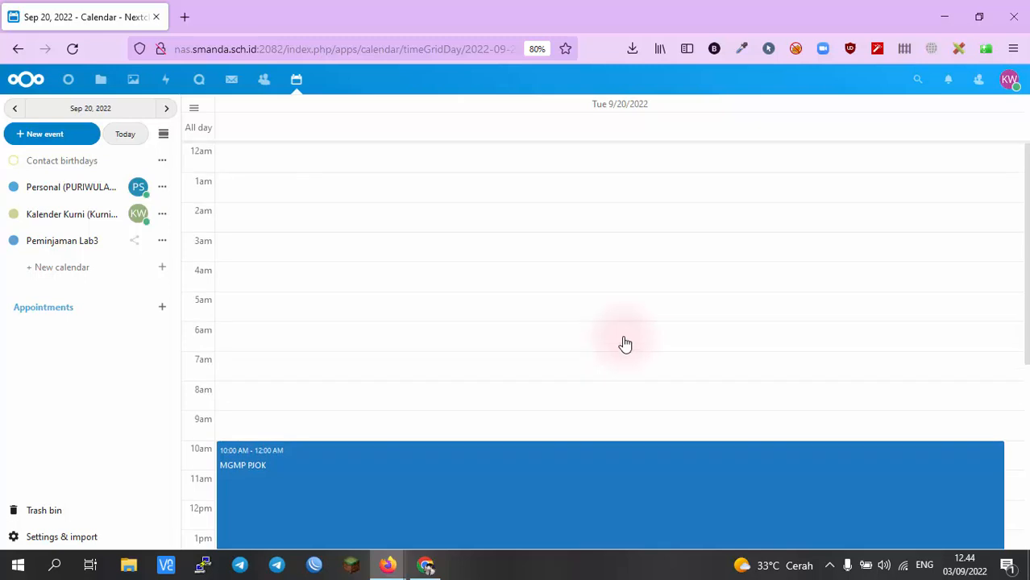
{"action": "scroll", "coordinate": [609, 348], "scroll_direction": "down", "scroll_amount": 5}
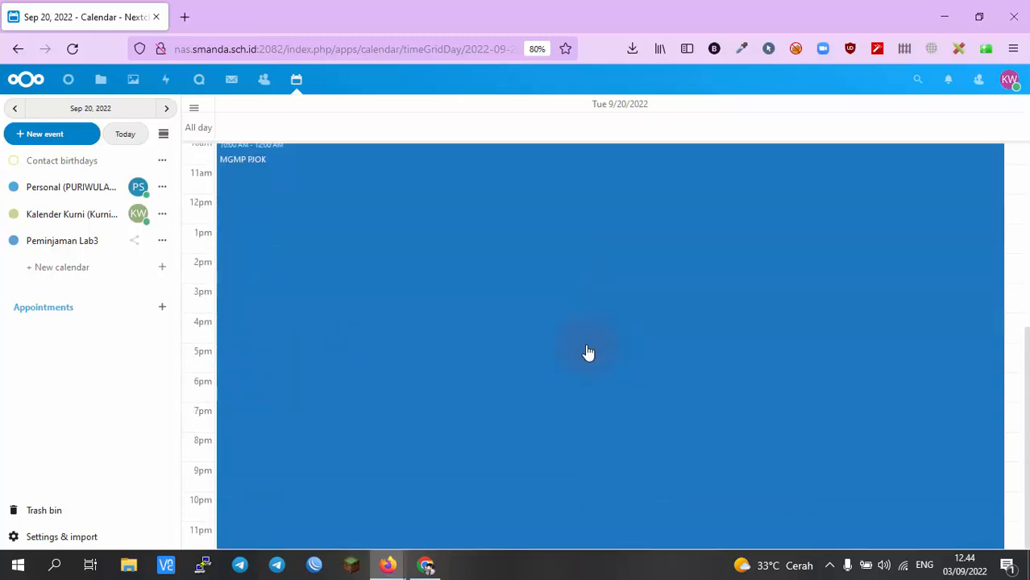
{"action": "scroll", "coordinate": [586, 353], "scroll_direction": "up", "scroll_amount": 1}
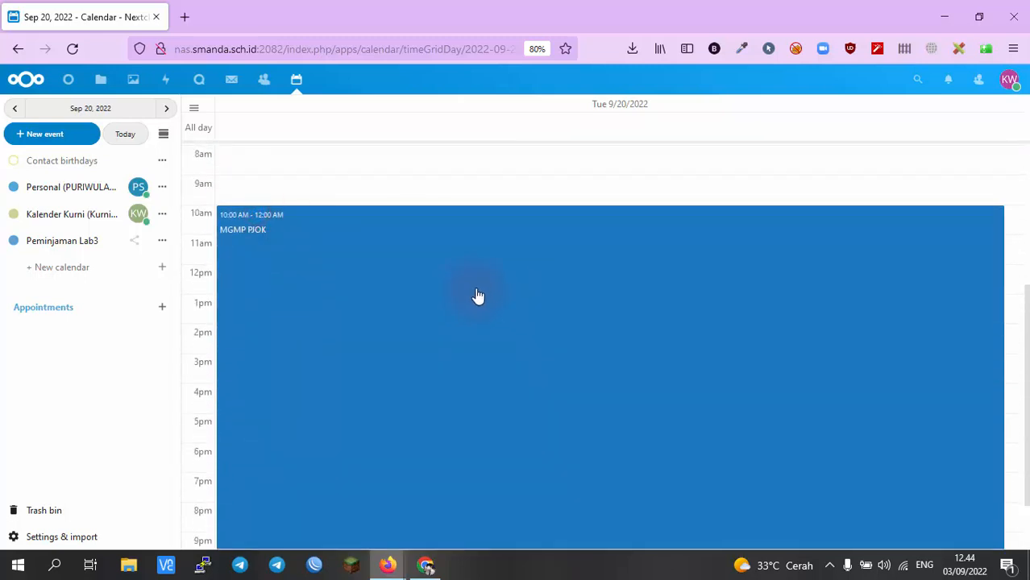
{"action": "scroll", "coordinate": [439, 321], "scroll_direction": "down", "scroll_amount": 3}
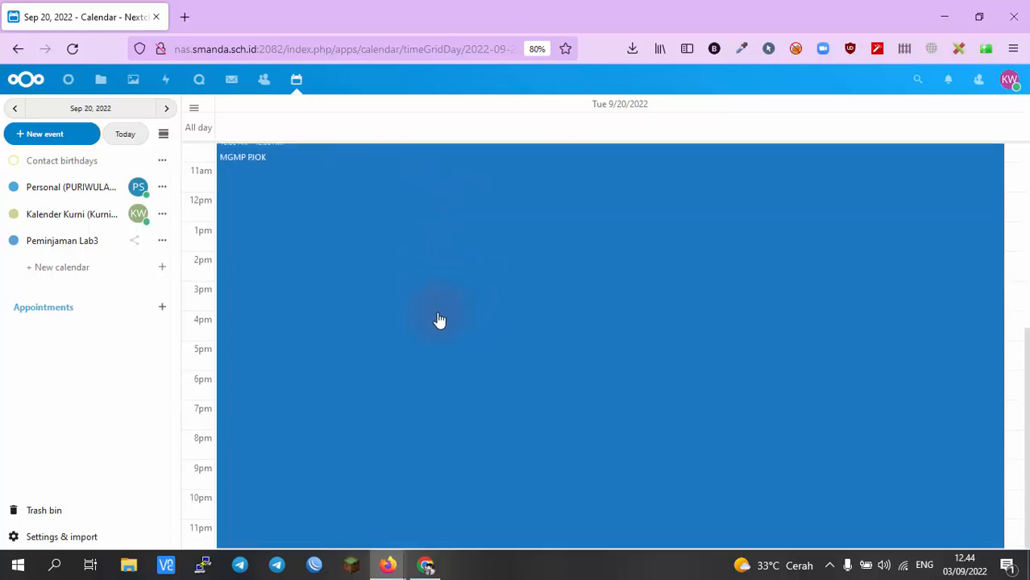
{"action": "left_click", "coordinate": [440, 321]}
{"action": "left_click", "coordinate": [951, 337]}
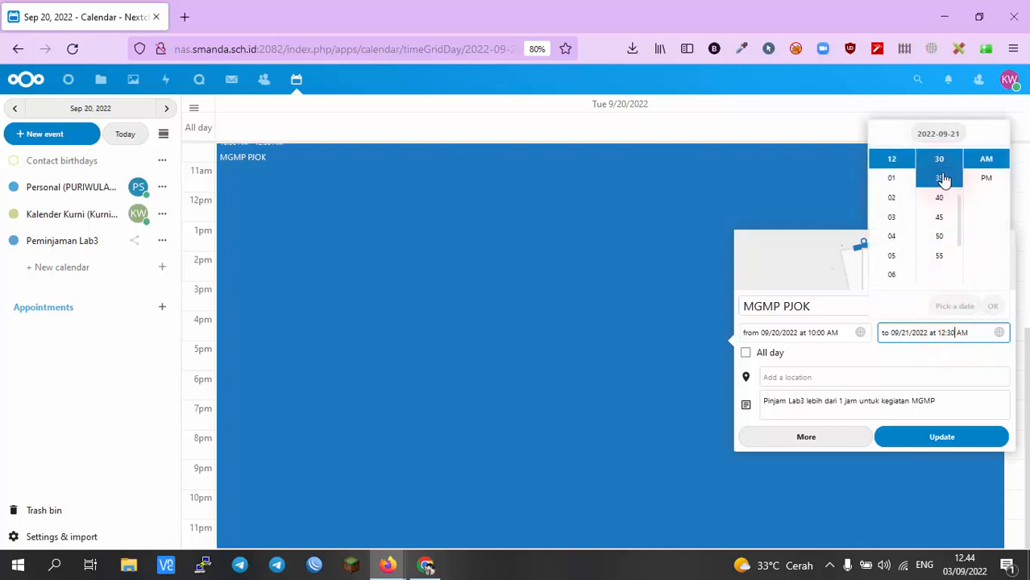
{"action": "left_click", "coordinate": [986, 178]}
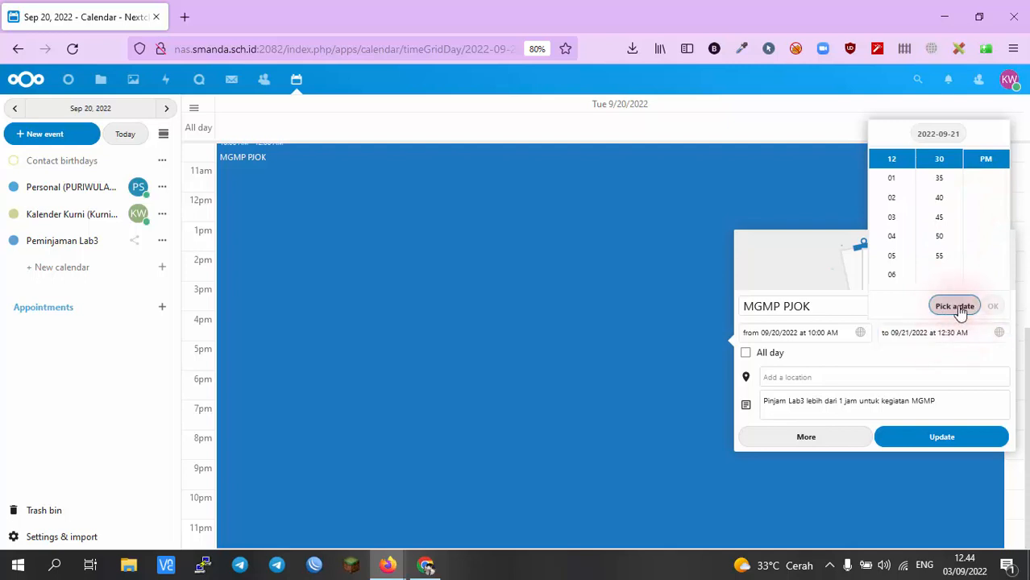
{"action": "left_click", "coordinate": [992, 306]}
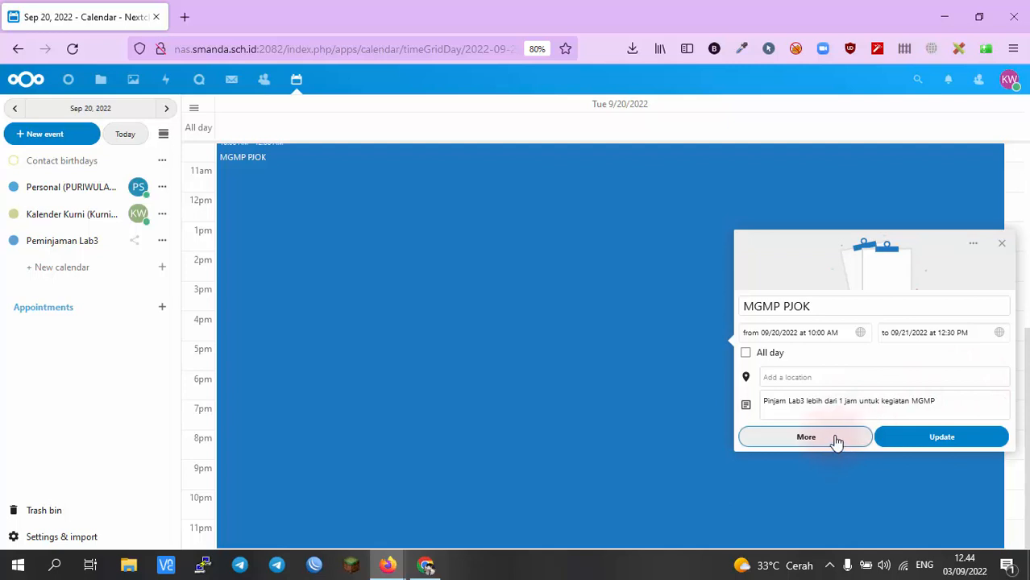
{"action": "left_click", "coordinate": [925, 439]}
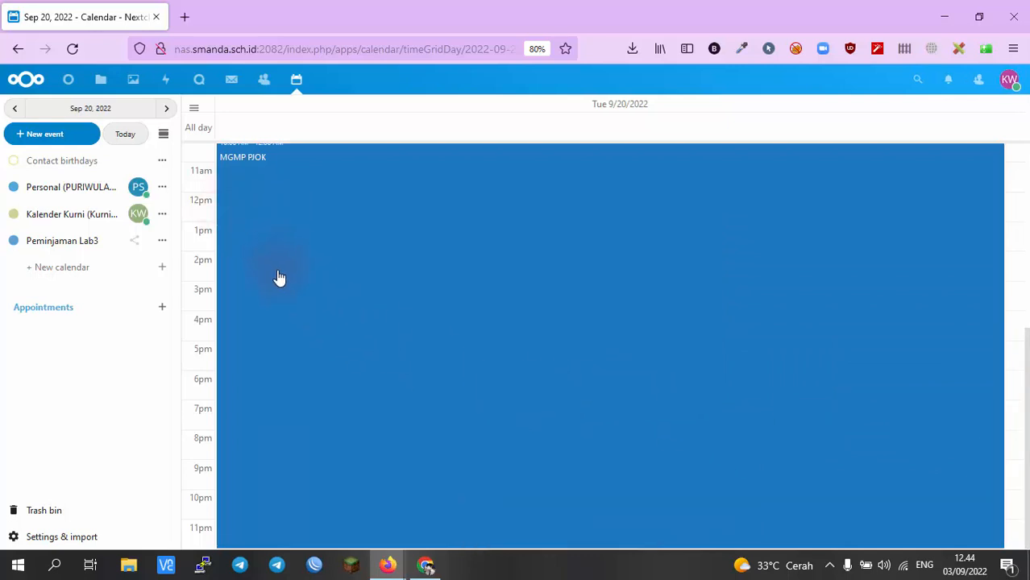
- Set the MGMP PJOK event's end date to 09/20/2022, update the event and check its extent in the day view
{"action": "scroll", "coordinate": [279, 272], "scroll_direction": "up", "scroll_amount": 3}
{"action": "scroll", "coordinate": [277, 276], "scroll_direction": "down", "scroll_amount": 2}
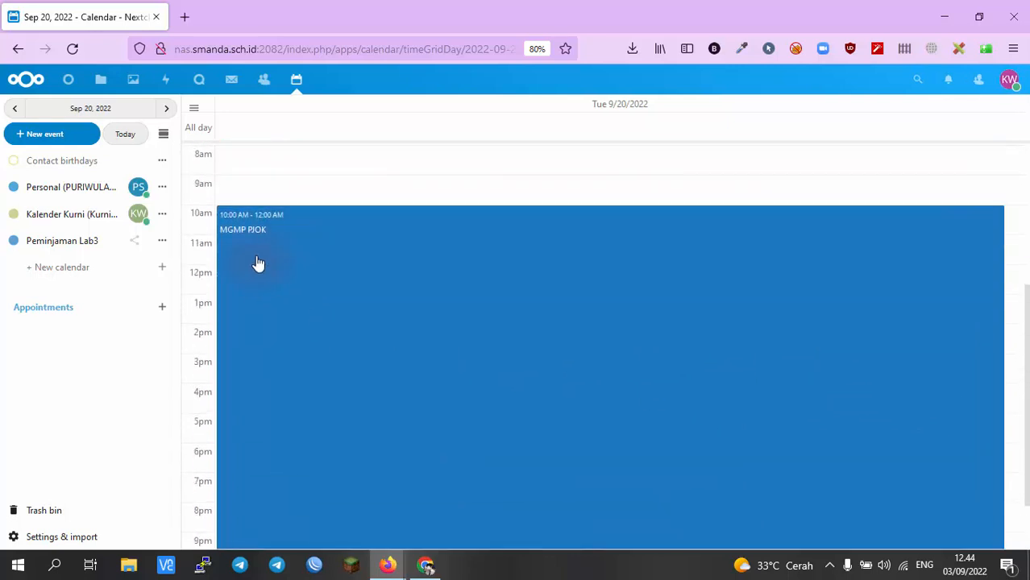
{"action": "left_click", "coordinate": [559, 298]}
{"action": "scroll", "coordinate": [580, 329], "scroll_direction": "down", "scroll_amount": 1}
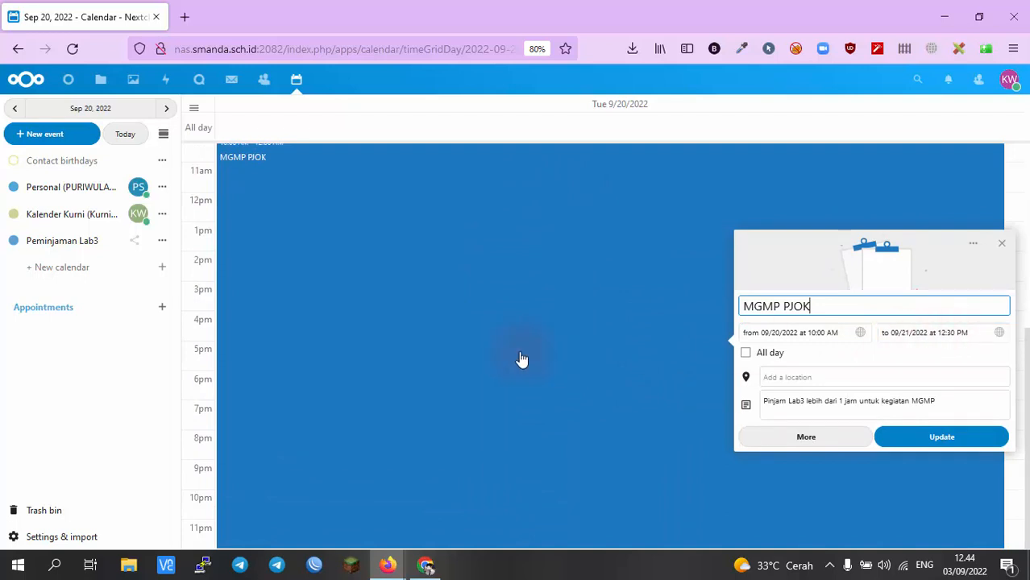
{"action": "scroll", "coordinate": [240, 444], "scroll_direction": "up", "scroll_amount": 3}
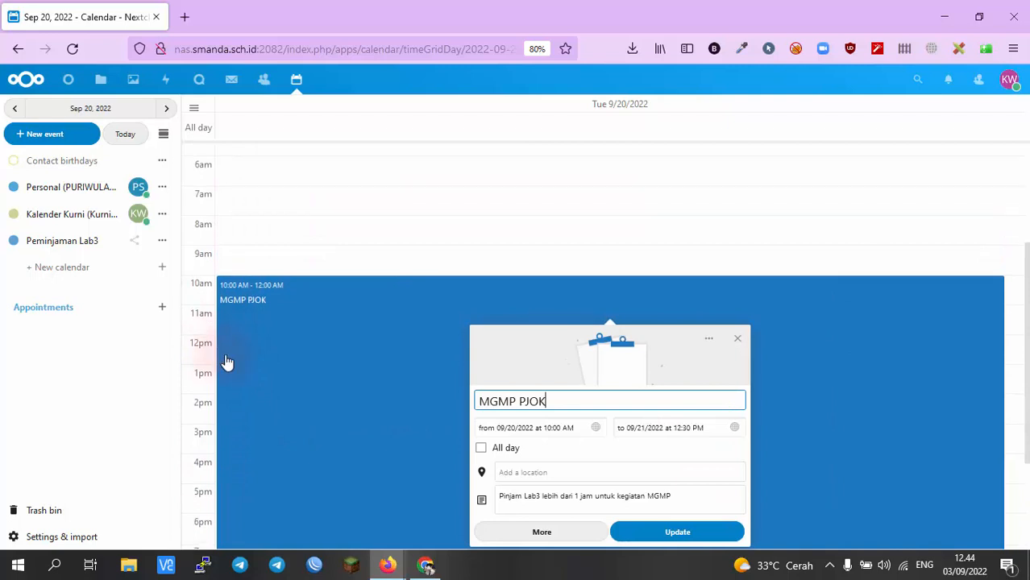
{"action": "scroll", "coordinate": [227, 363], "scroll_direction": "down", "scroll_amount": 1}
{"action": "scroll", "coordinate": [227, 362], "scroll_direction": "down", "scroll_amount": 1}
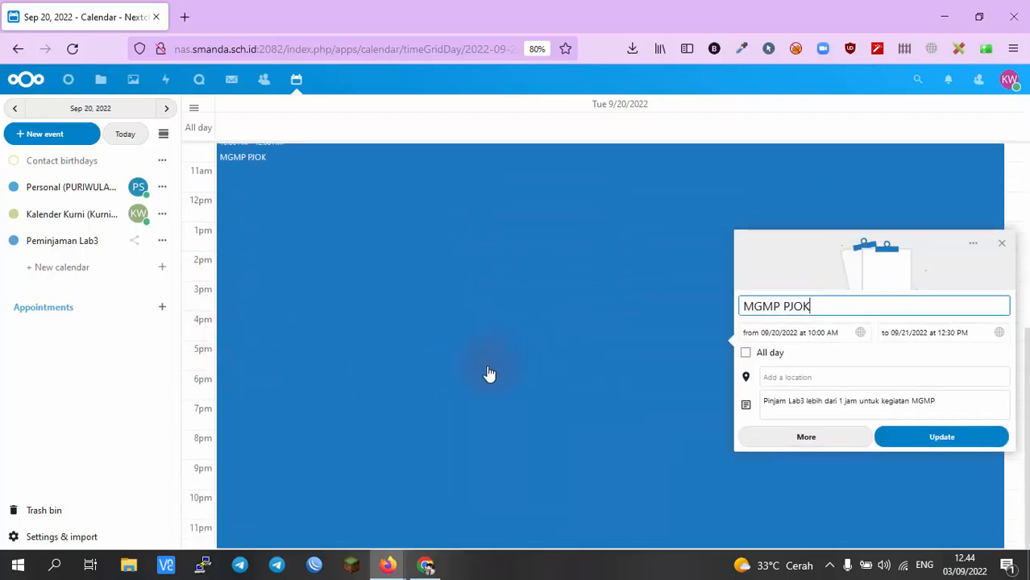
{"action": "left_click", "coordinate": [900, 332]}
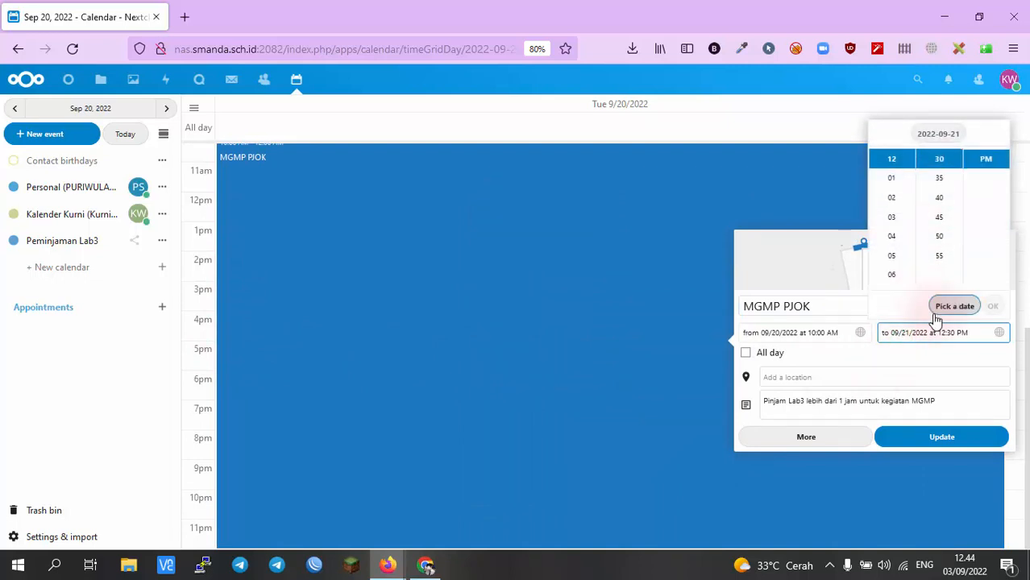
{"action": "left_click", "coordinate": [910, 332]}
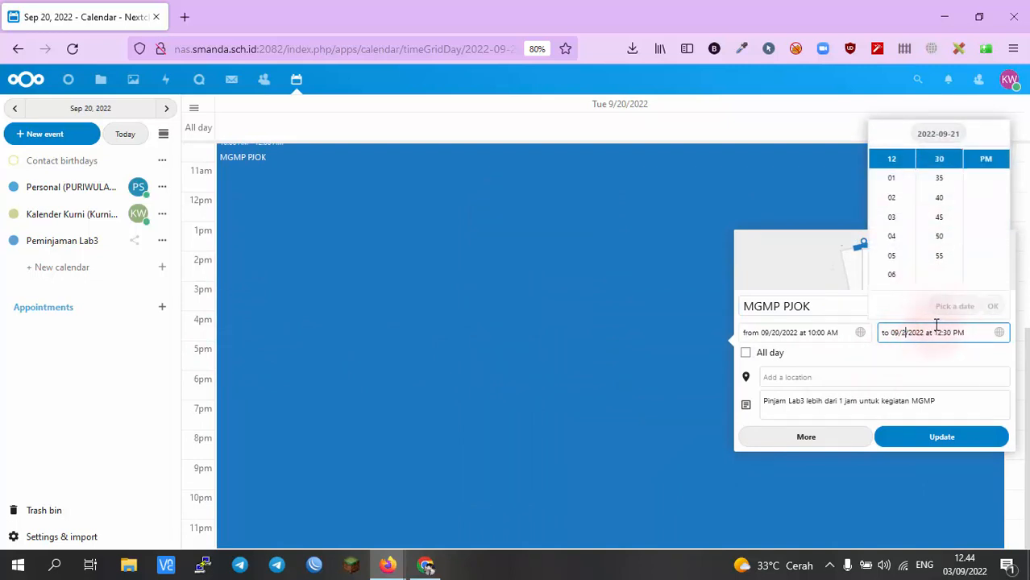
{"action": "left_click", "coordinate": [940, 336]}
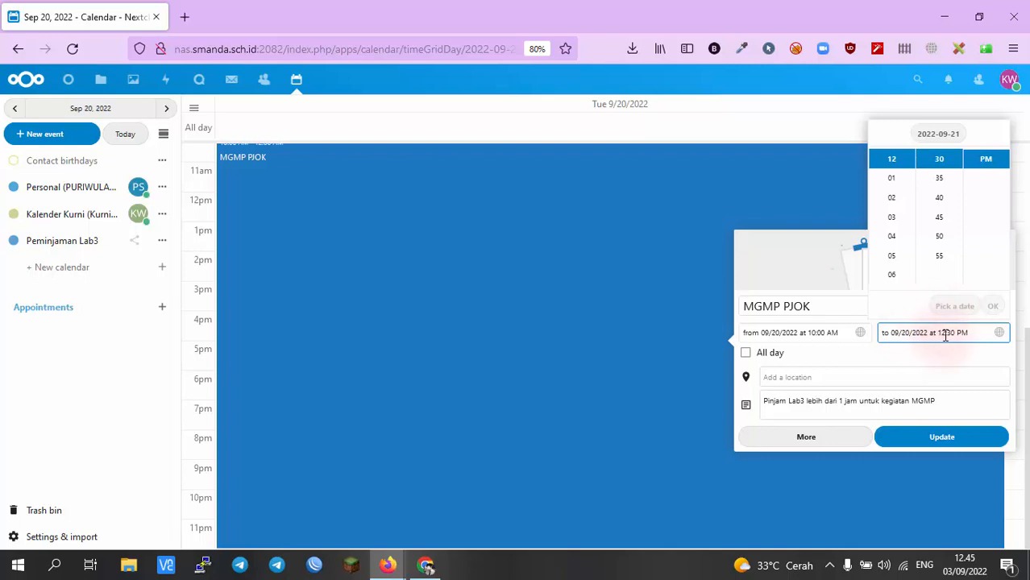
{"action": "left_click", "coordinate": [993, 307]}
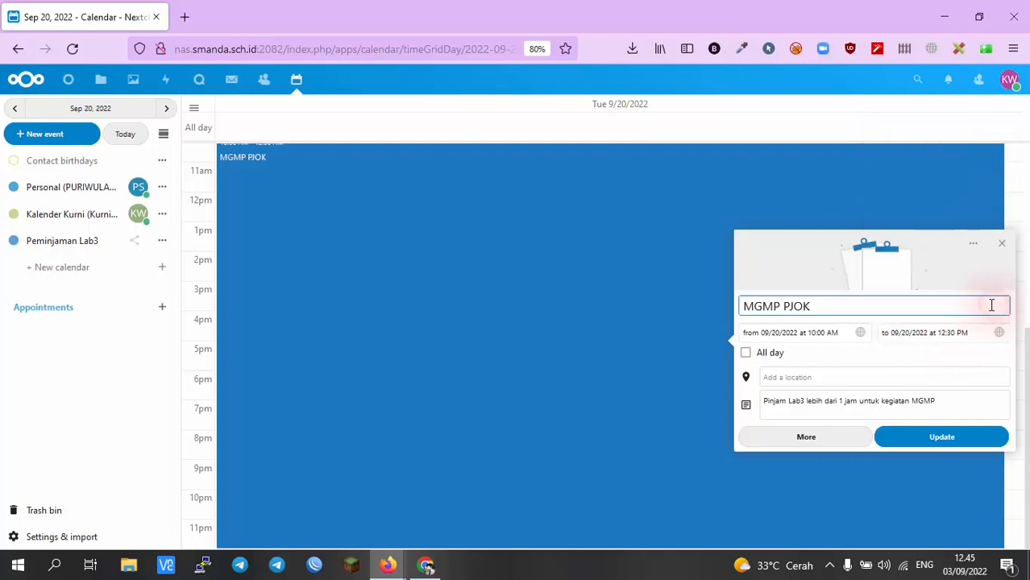
{"action": "left_click", "coordinate": [806, 337]}
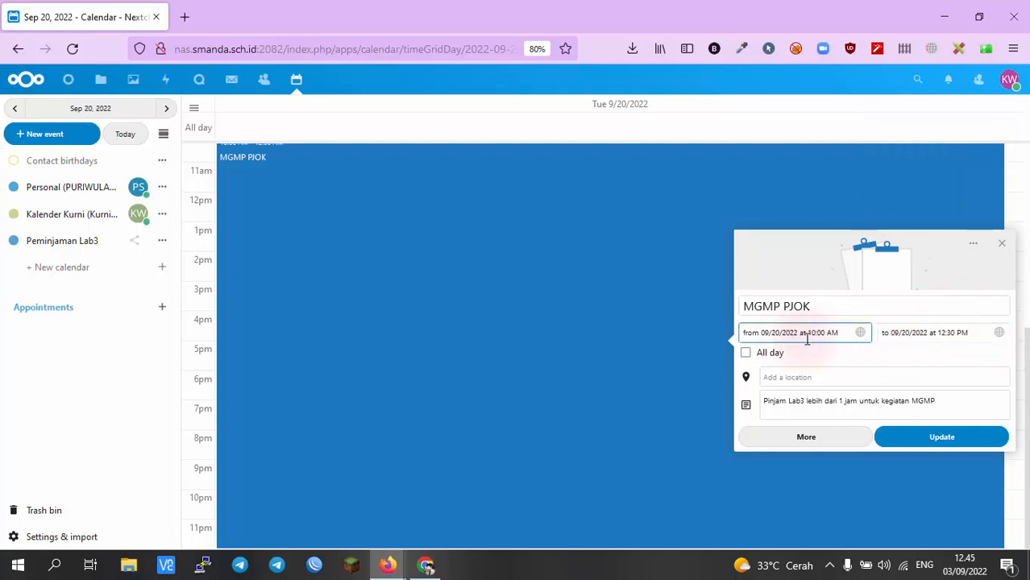
{"action": "left_click", "coordinate": [923, 438]}
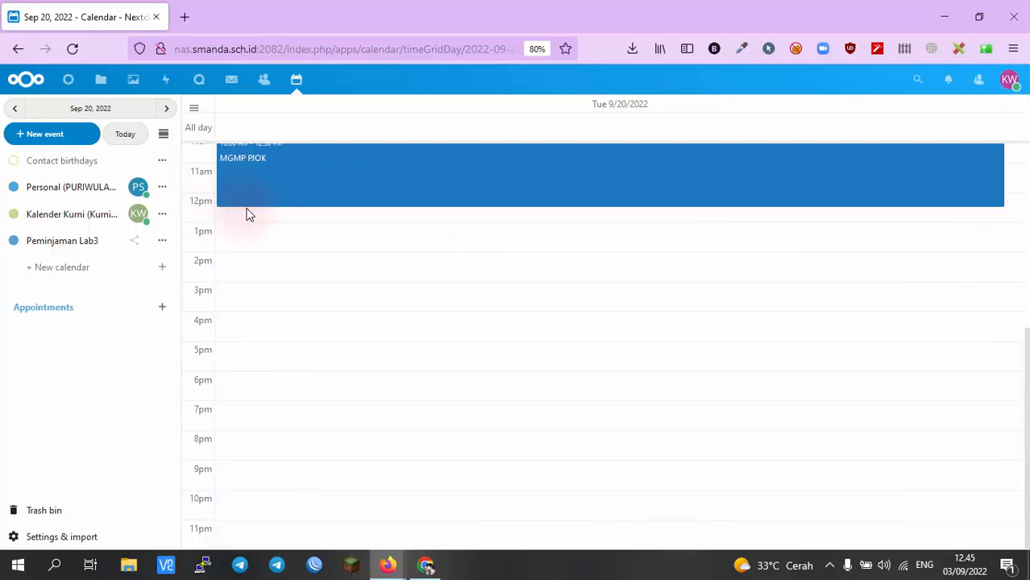
{"action": "scroll", "coordinate": [289, 256], "scroll_direction": "up", "scroll_amount": 5}
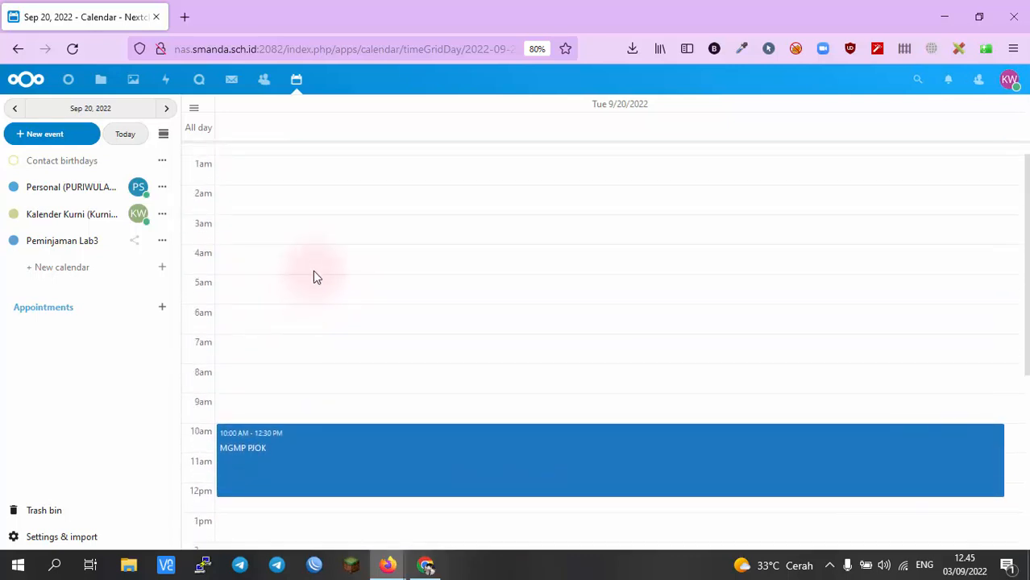
{"action": "scroll", "coordinate": [372, 310], "scroll_direction": "down", "scroll_amount": 3}
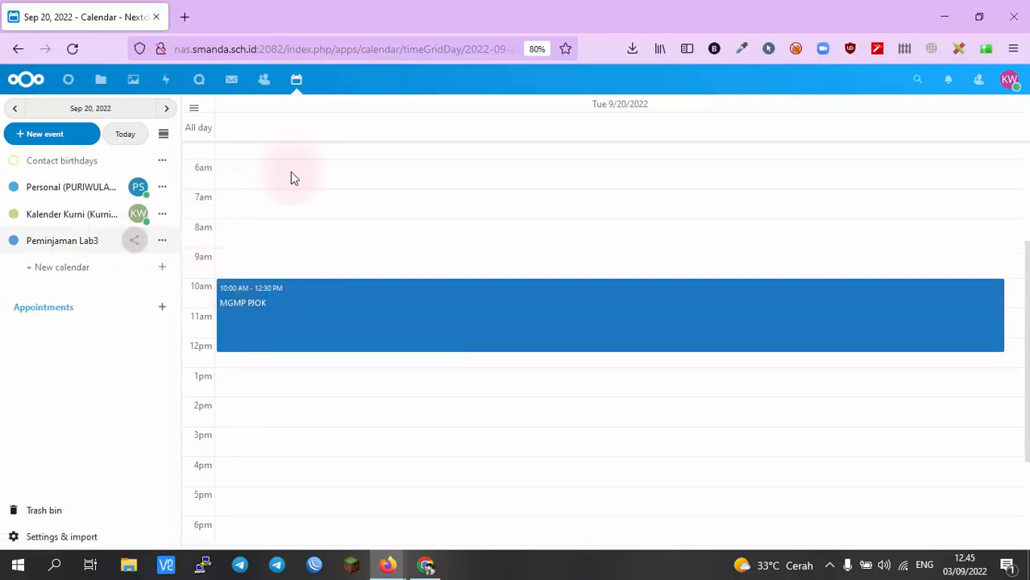
{"action": "left_click", "coordinate": [978, 16]}
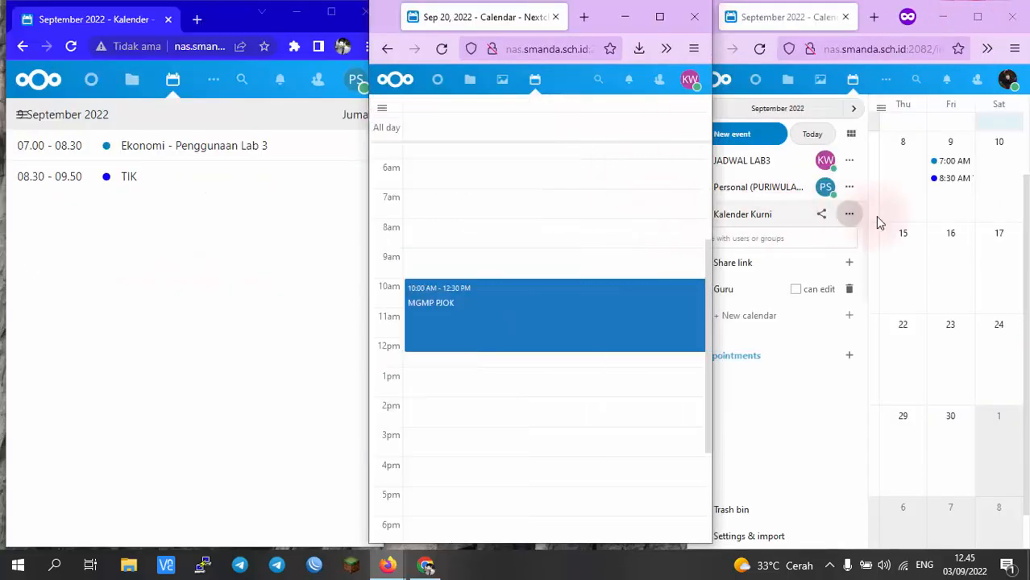
{"action": "scroll", "coordinate": [514, 246], "scroll_direction": "up", "scroll_amount": 2}
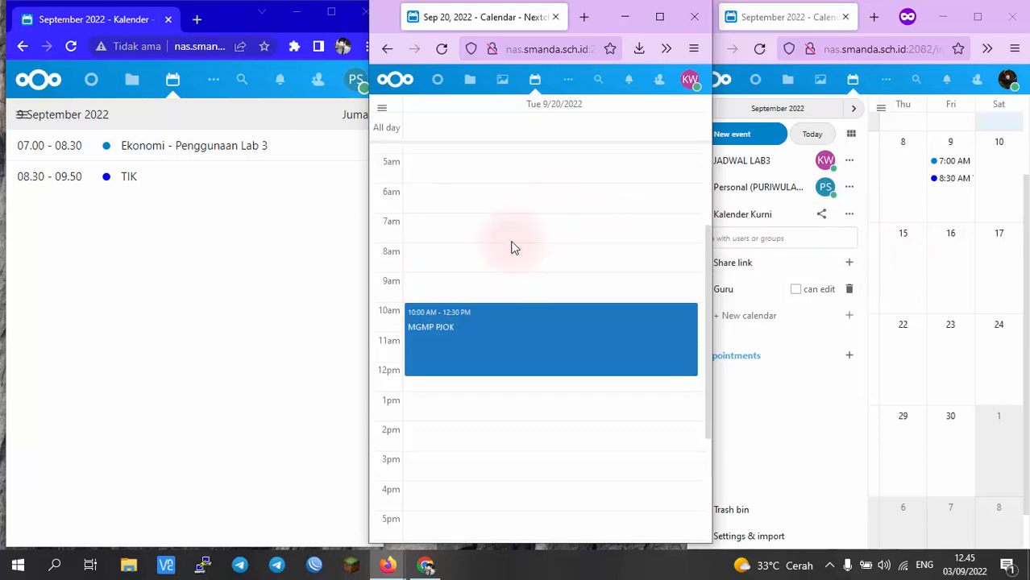
{"action": "scroll", "coordinate": [596, 214], "scroll_direction": "up", "scroll_amount": 2}
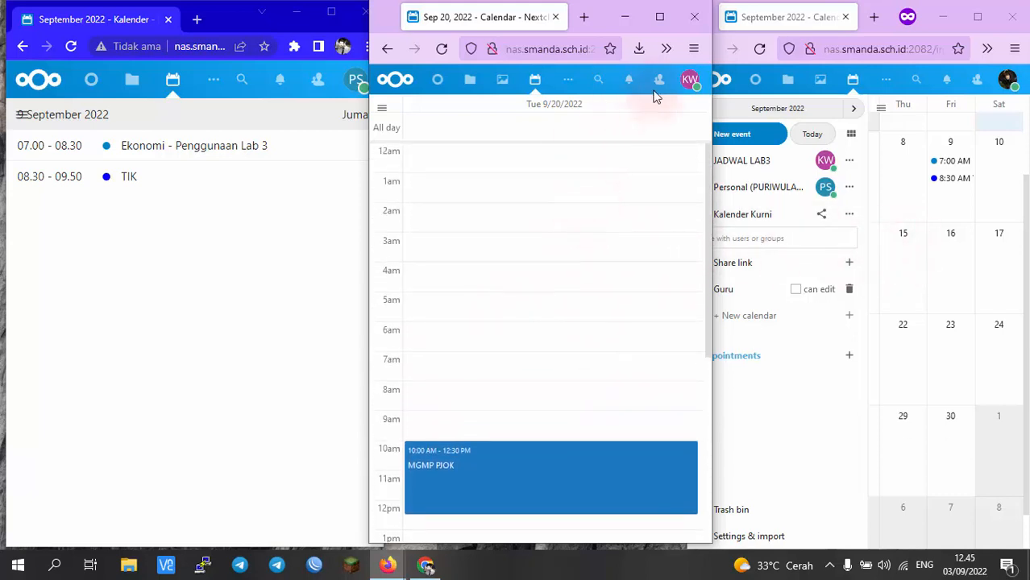
{"action": "left_click", "coordinate": [661, 17]}
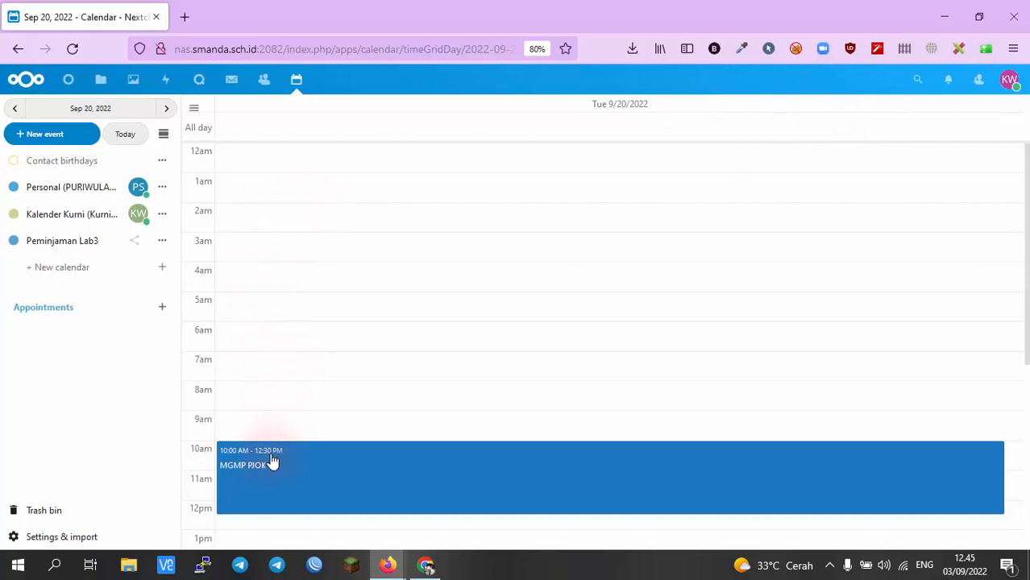
- Share the Peminjaman Lab3 calendar with the Guru group without edit permission
{"action": "left_click", "coordinate": [134, 241]}
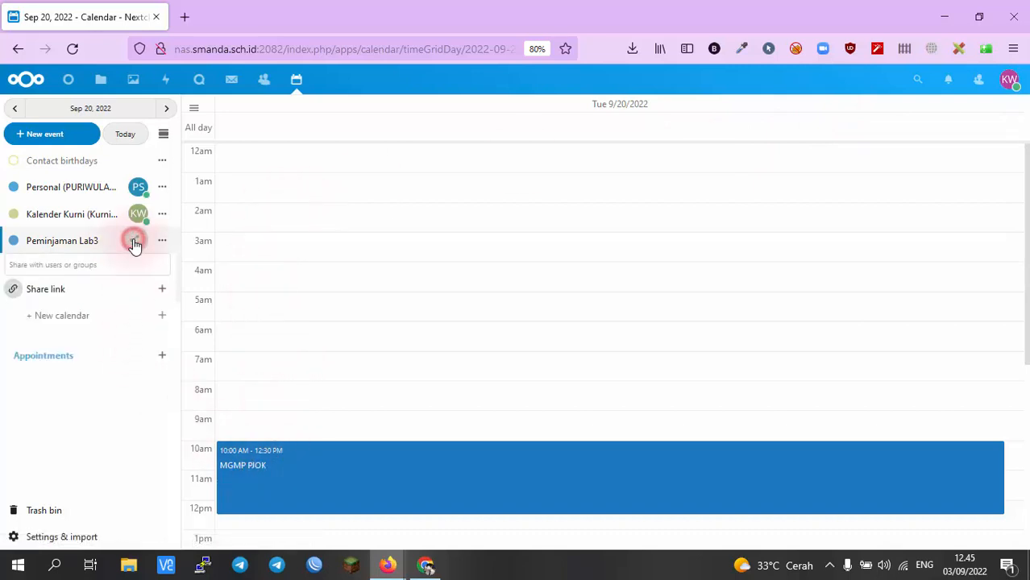
{"action": "left_click", "coordinate": [86, 264]}
{"action": "type", "text": "gURU"}
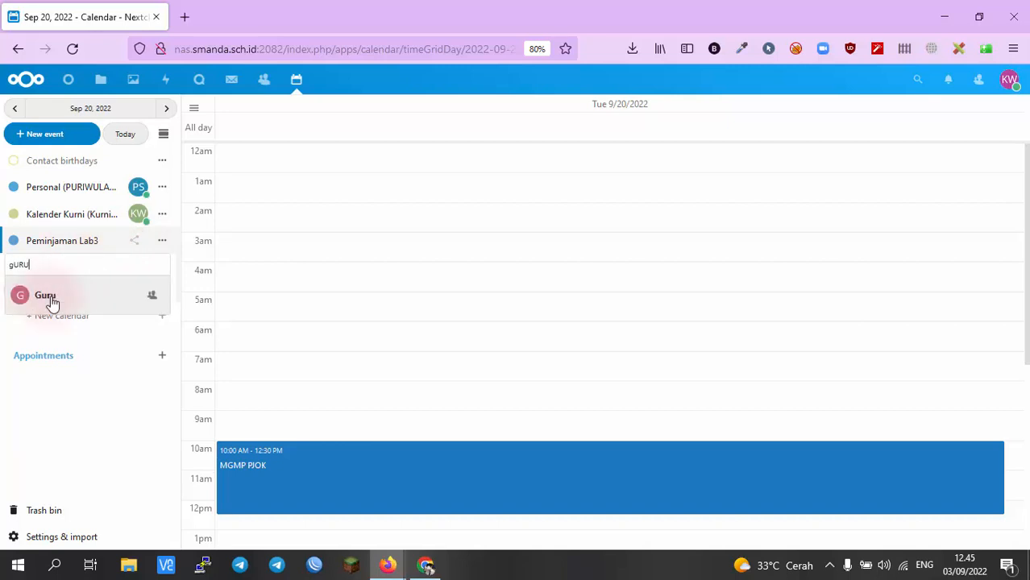
{"action": "left_click", "coordinate": [49, 296]}
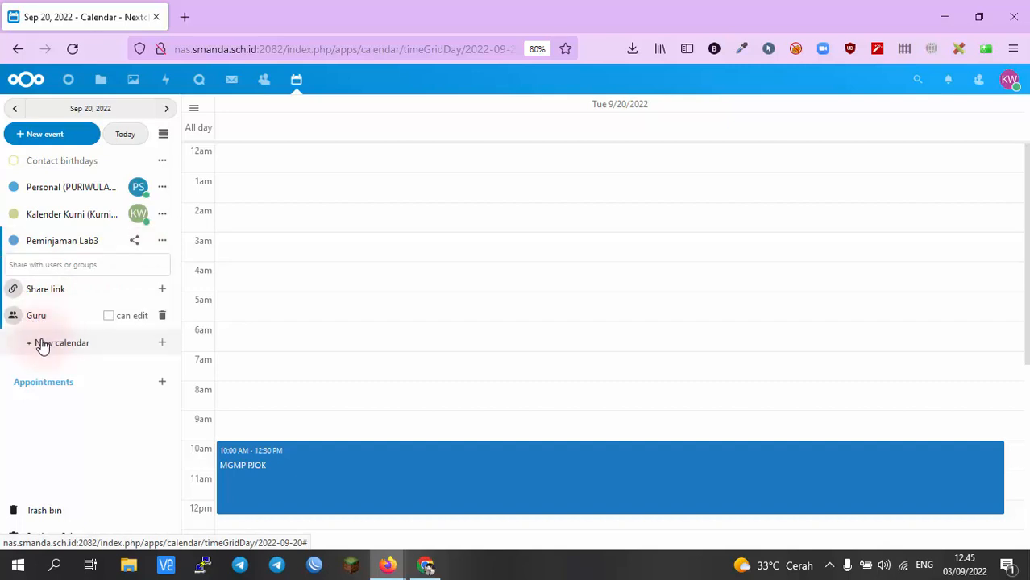
{"action": "left_click", "coordinate": [108, 316]}
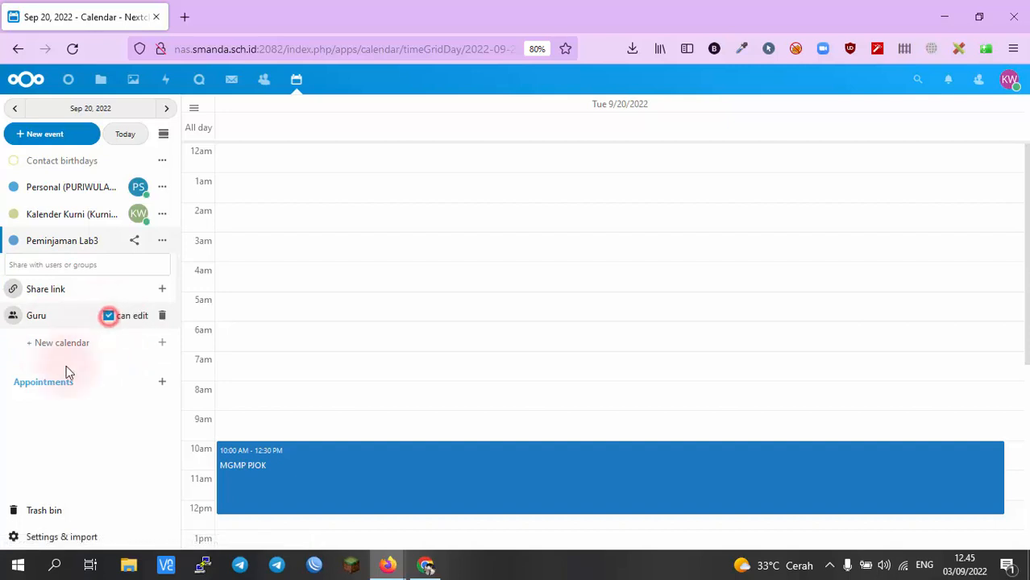
{"action": "left_click", "coordinate": [109, 316]}
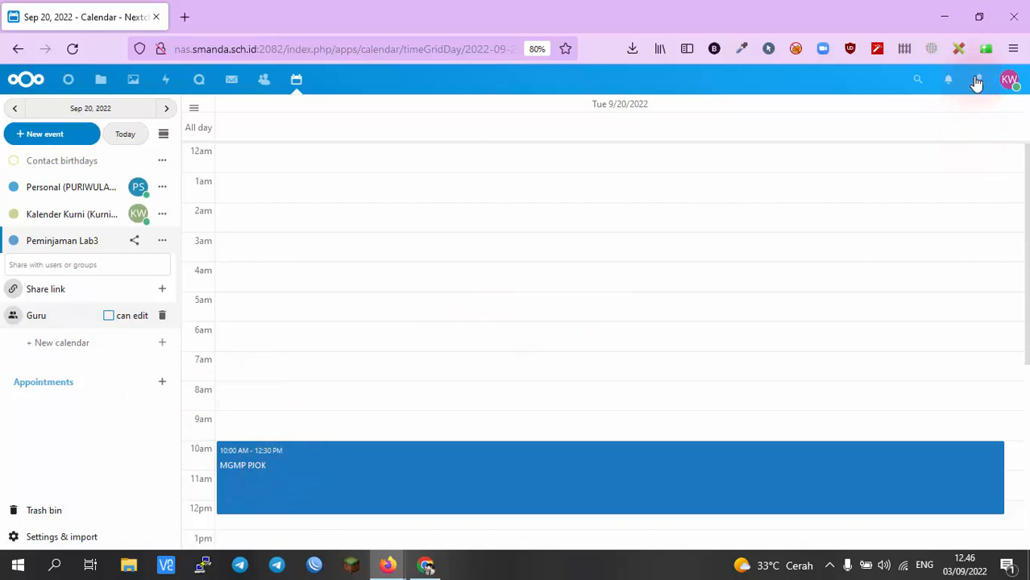
- Return to the side-by-side windows and reload the calendar in the two other accounts, collapsing the sidebar in the private window
{"action": "left_click", "coordinate": [979, 17]}
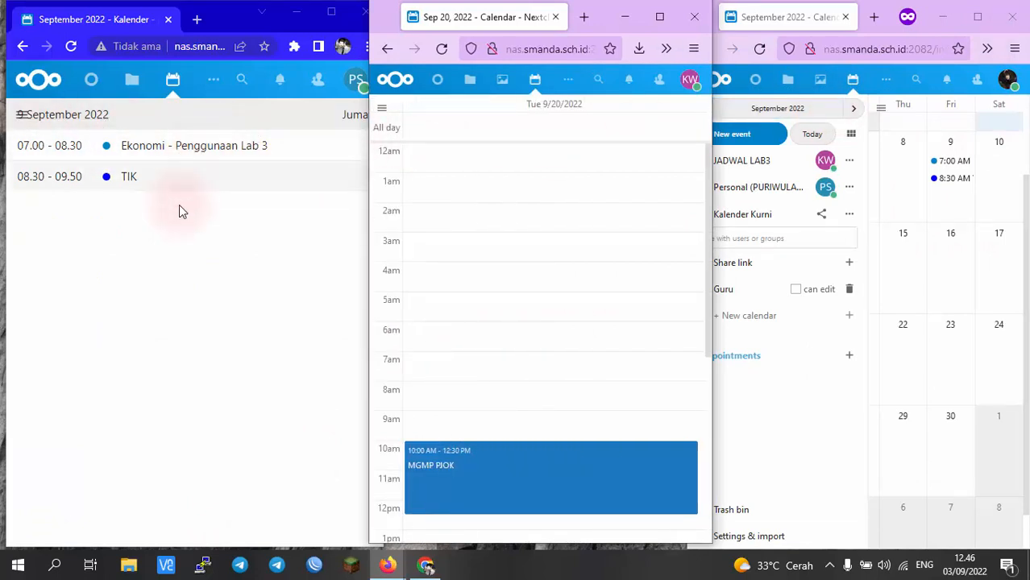
{"action": "left_click", "coordinate": [168, 235]}
{"action": "left_click", "coordinate": [172, 85]}
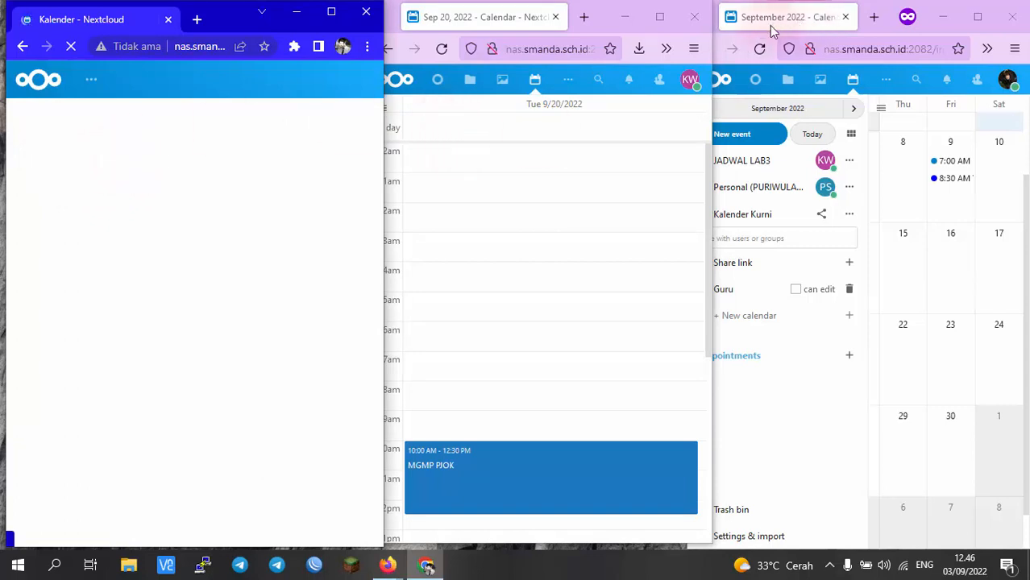
{"action": "left_click", "coordinate": [814, 22]}
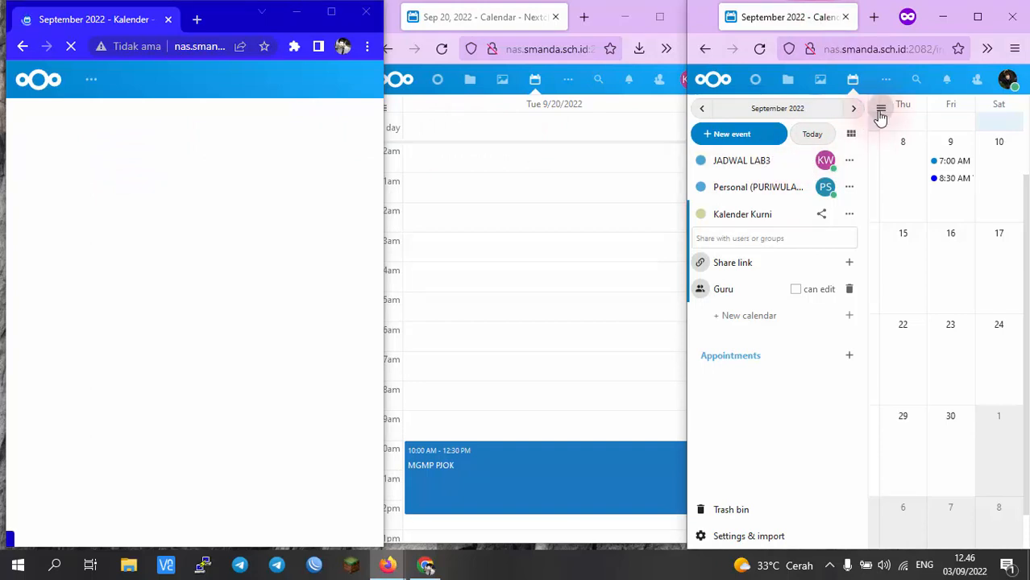
{"action": "left_click", "coordinate": [880, 107]}
{"action": "left_click", "coordinate": [853, 79]}
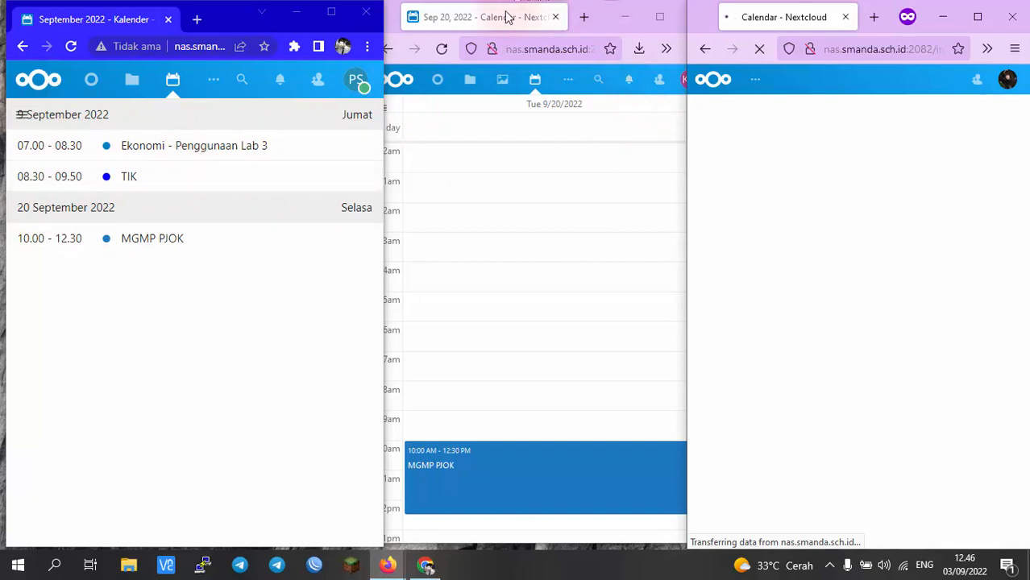
- Switch the calendar owner's window to the month view and collapse its sidebar to show the whole of September 2022
{"action": "left_click", "coordinate": [478, 15]}
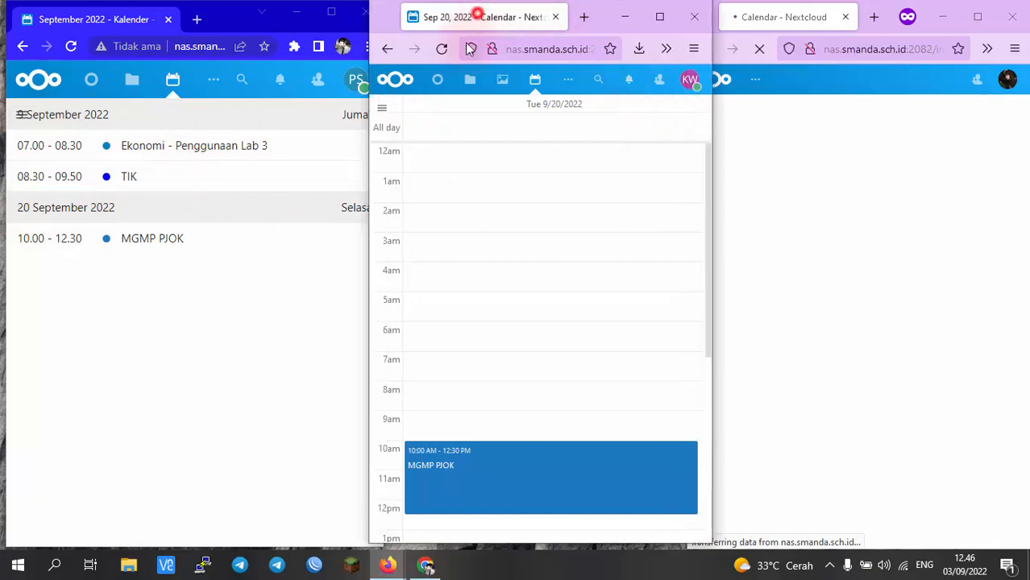
{"action": "left_click", "coordinate": [381, 108]}
{"action": "left_click", "coordinate": [532, 133]}
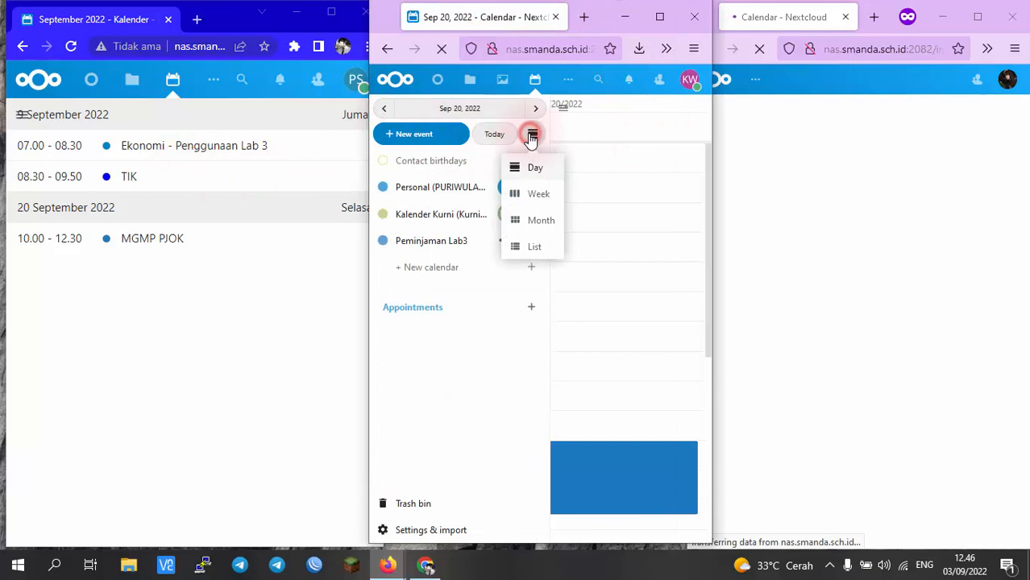
{"action": "left_click", "coordinate": [533, 220]}
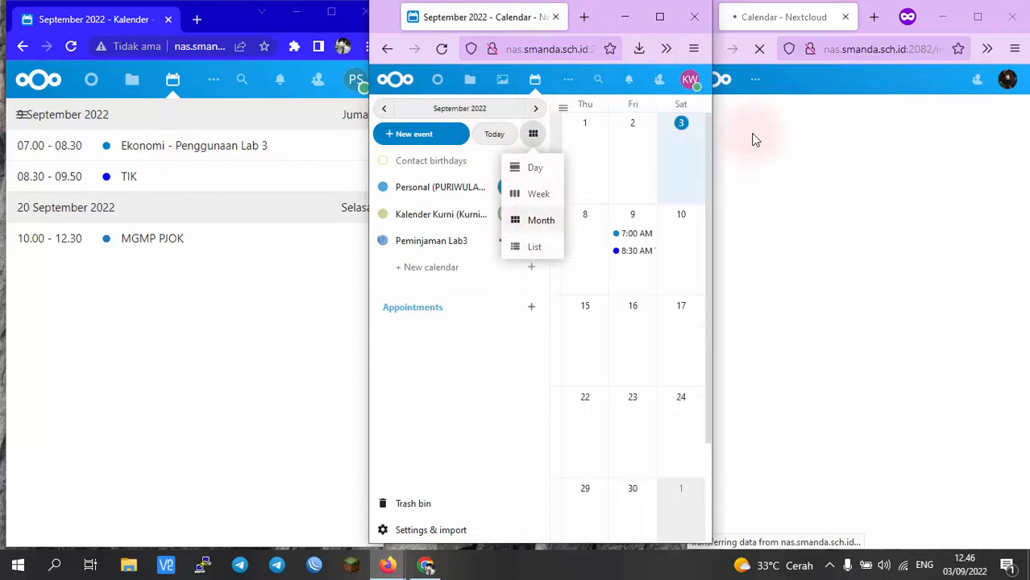
{"action": "left_click", "coordinate": [490, 14]}
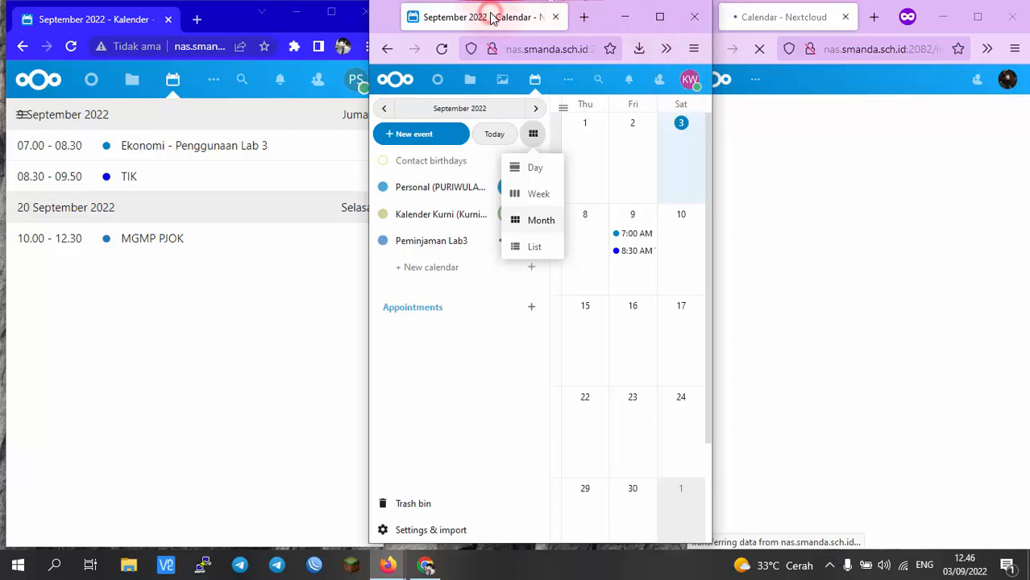
{"action": "left_click", "coordinate": [563, 105]}
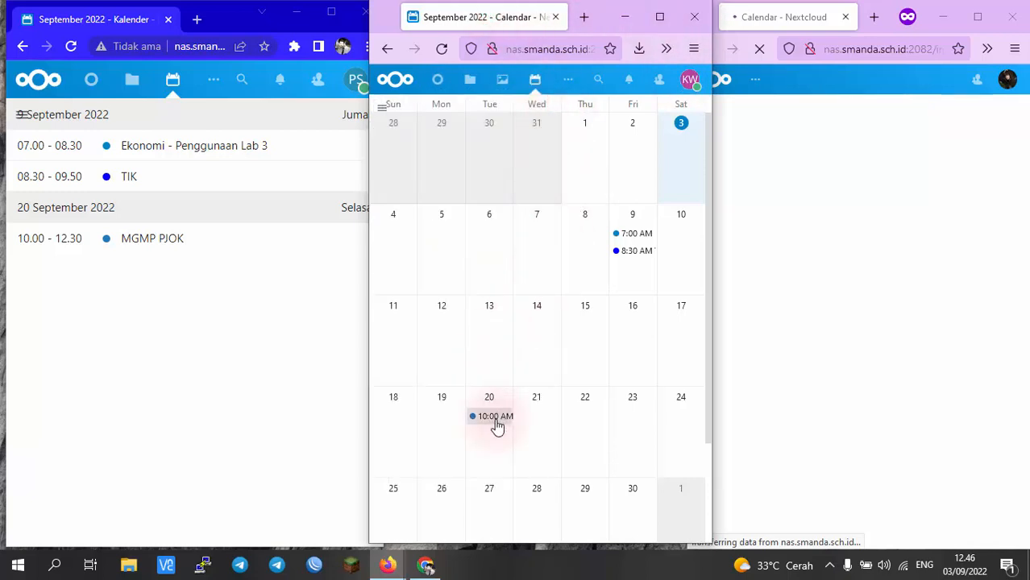
- Switch to the private window and check the 20 September booking in its month view
{"action": "left_click", "coordinate": [761, 18]}
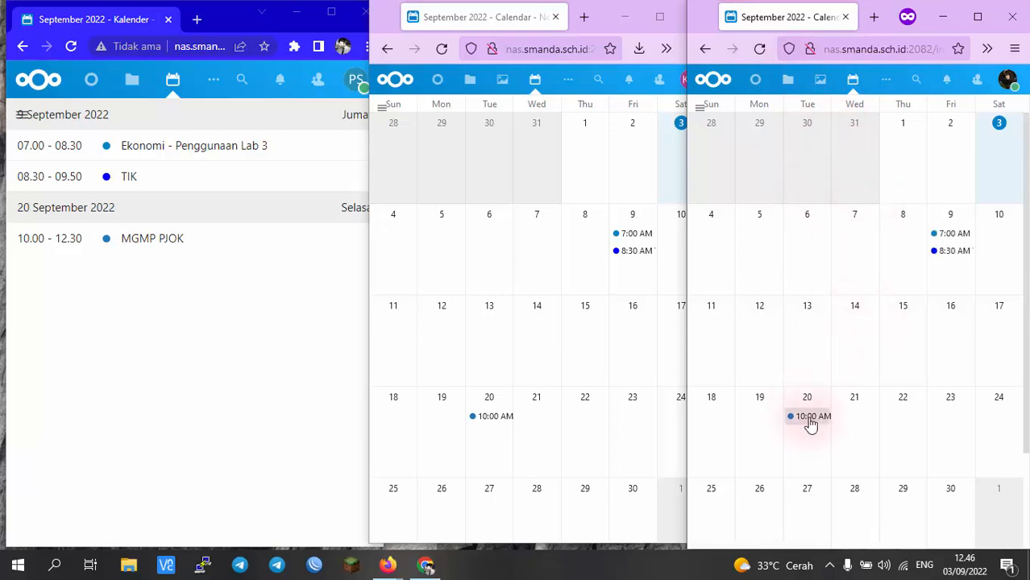
{"action": "scroll", "coordinate": [788, 421], "scroll_direction": "down", "scroll_amount": 1}
{"action": "scroll", "coordinate": [788, 420], "scroll_direction": "up", "scroll_amount": 1}
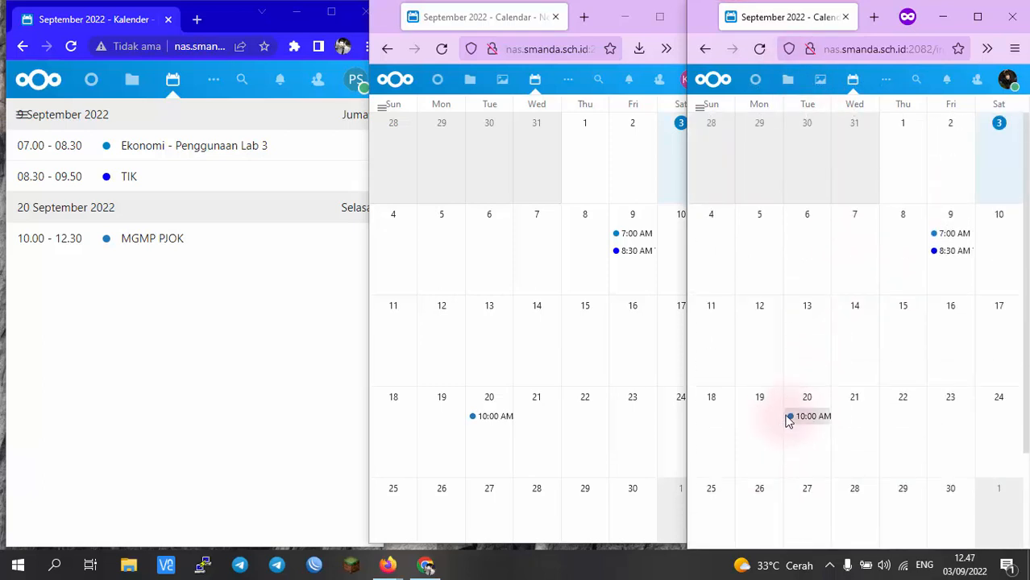